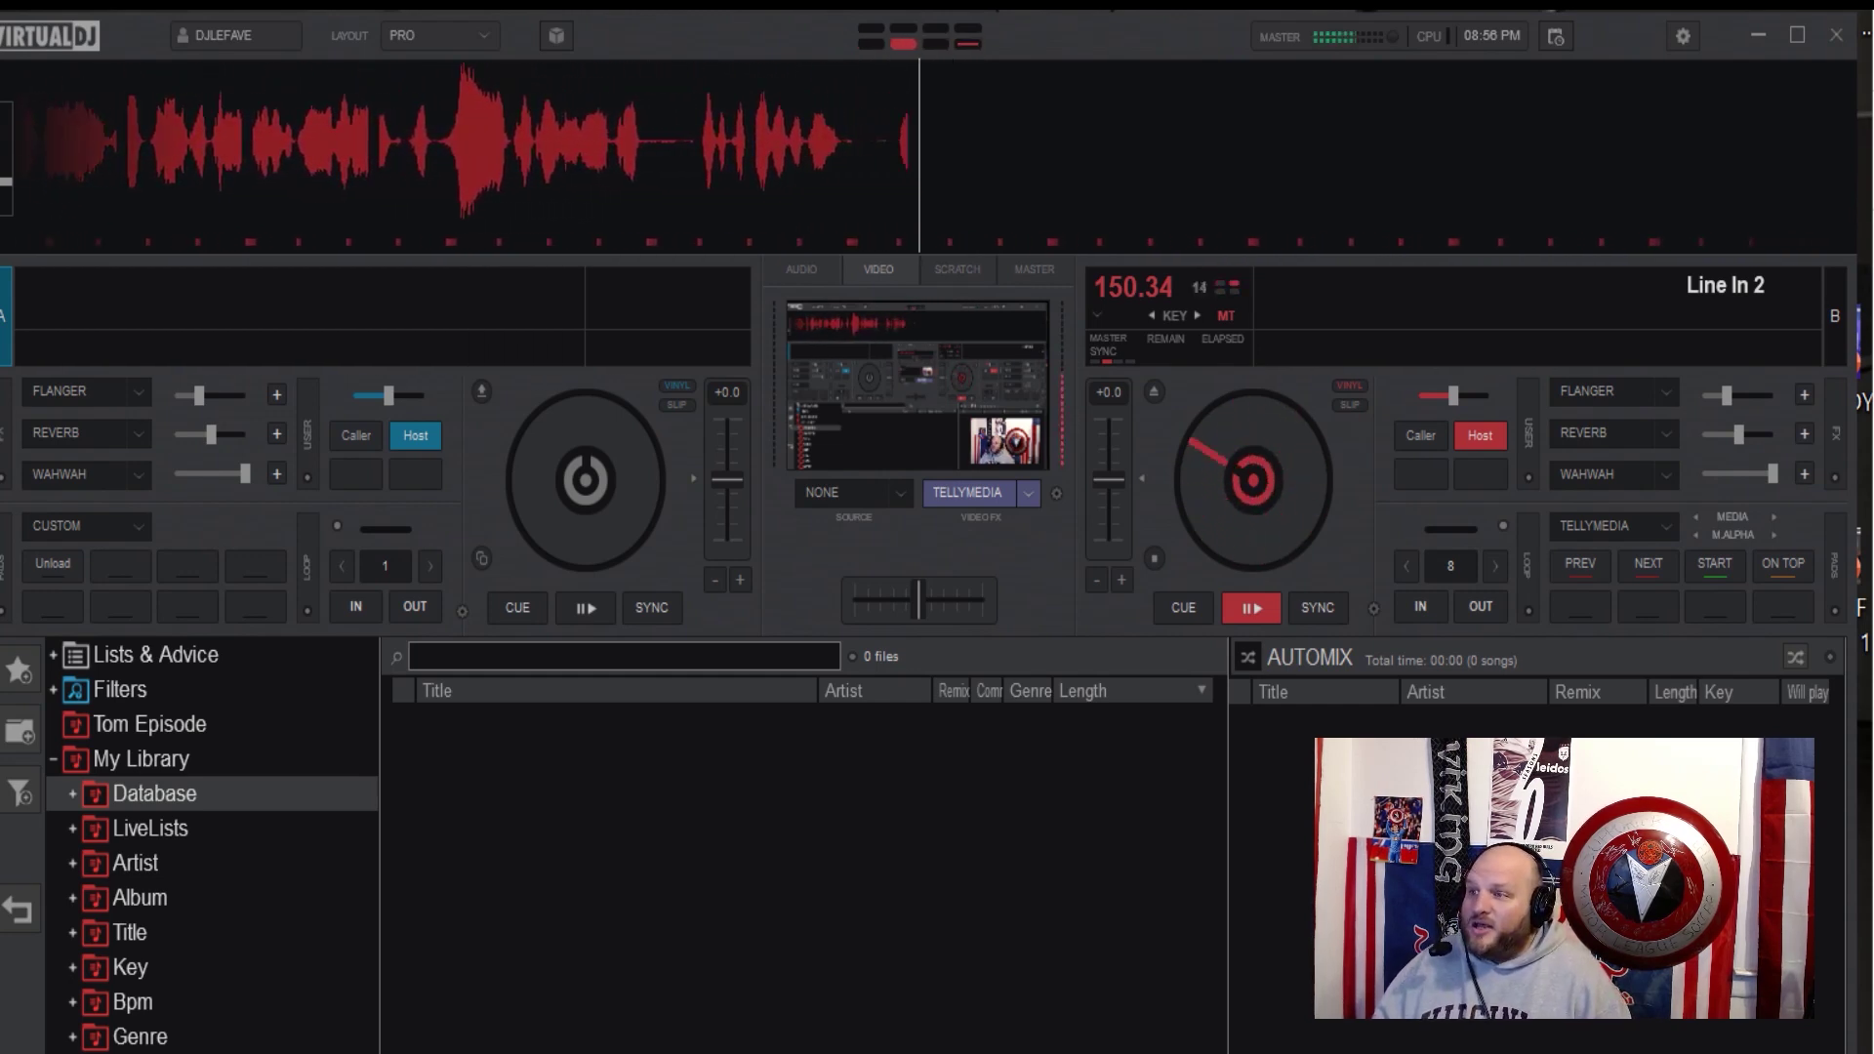
Bring the Firefox window showing vb-audio.com/Cable from the other monitor over the VirtualDJ decks.
{"action": "left_click_drag", "start_coordinate": [1872, 112], "coordinate": [1037, 81]}
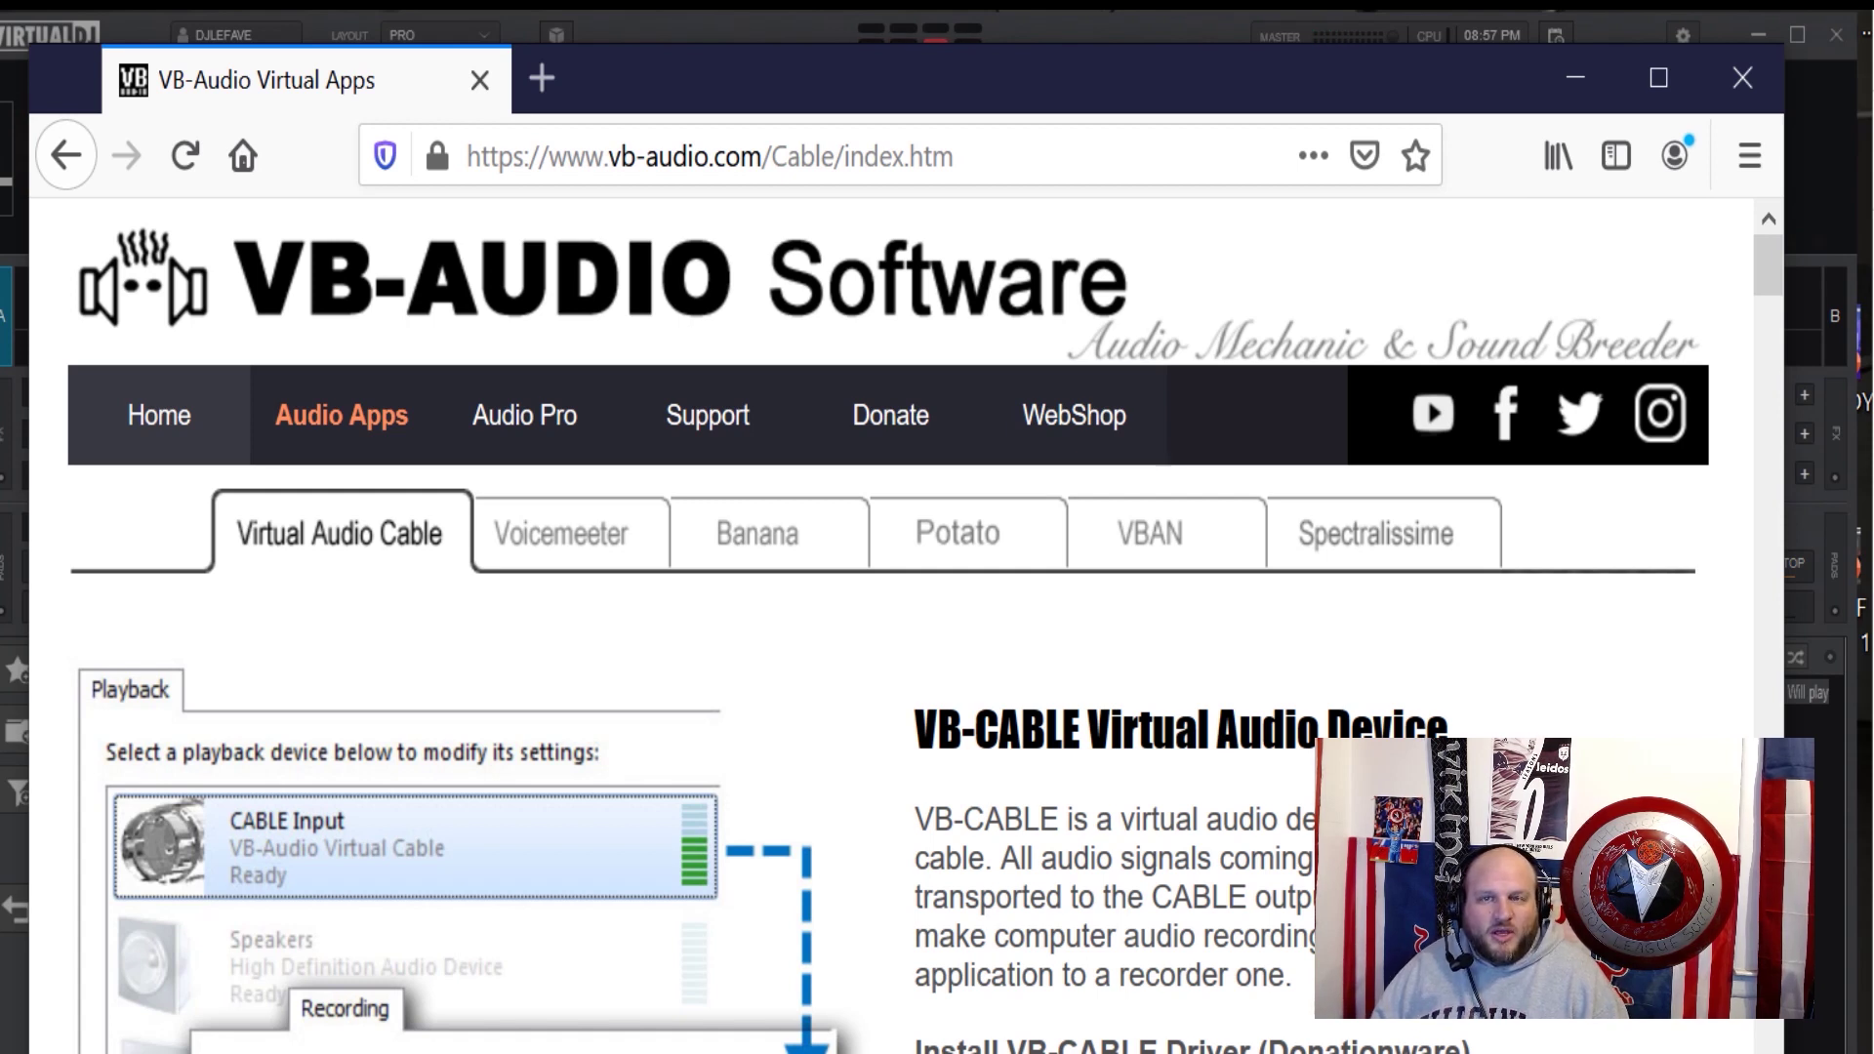
Show the VB-CABLE Download section, then move Firefox off screen and open VirtualDJ's audio settings.
{"action": "left_click_drag", "start_coordinate": [976, 78], "coordinate": [964, 0]}
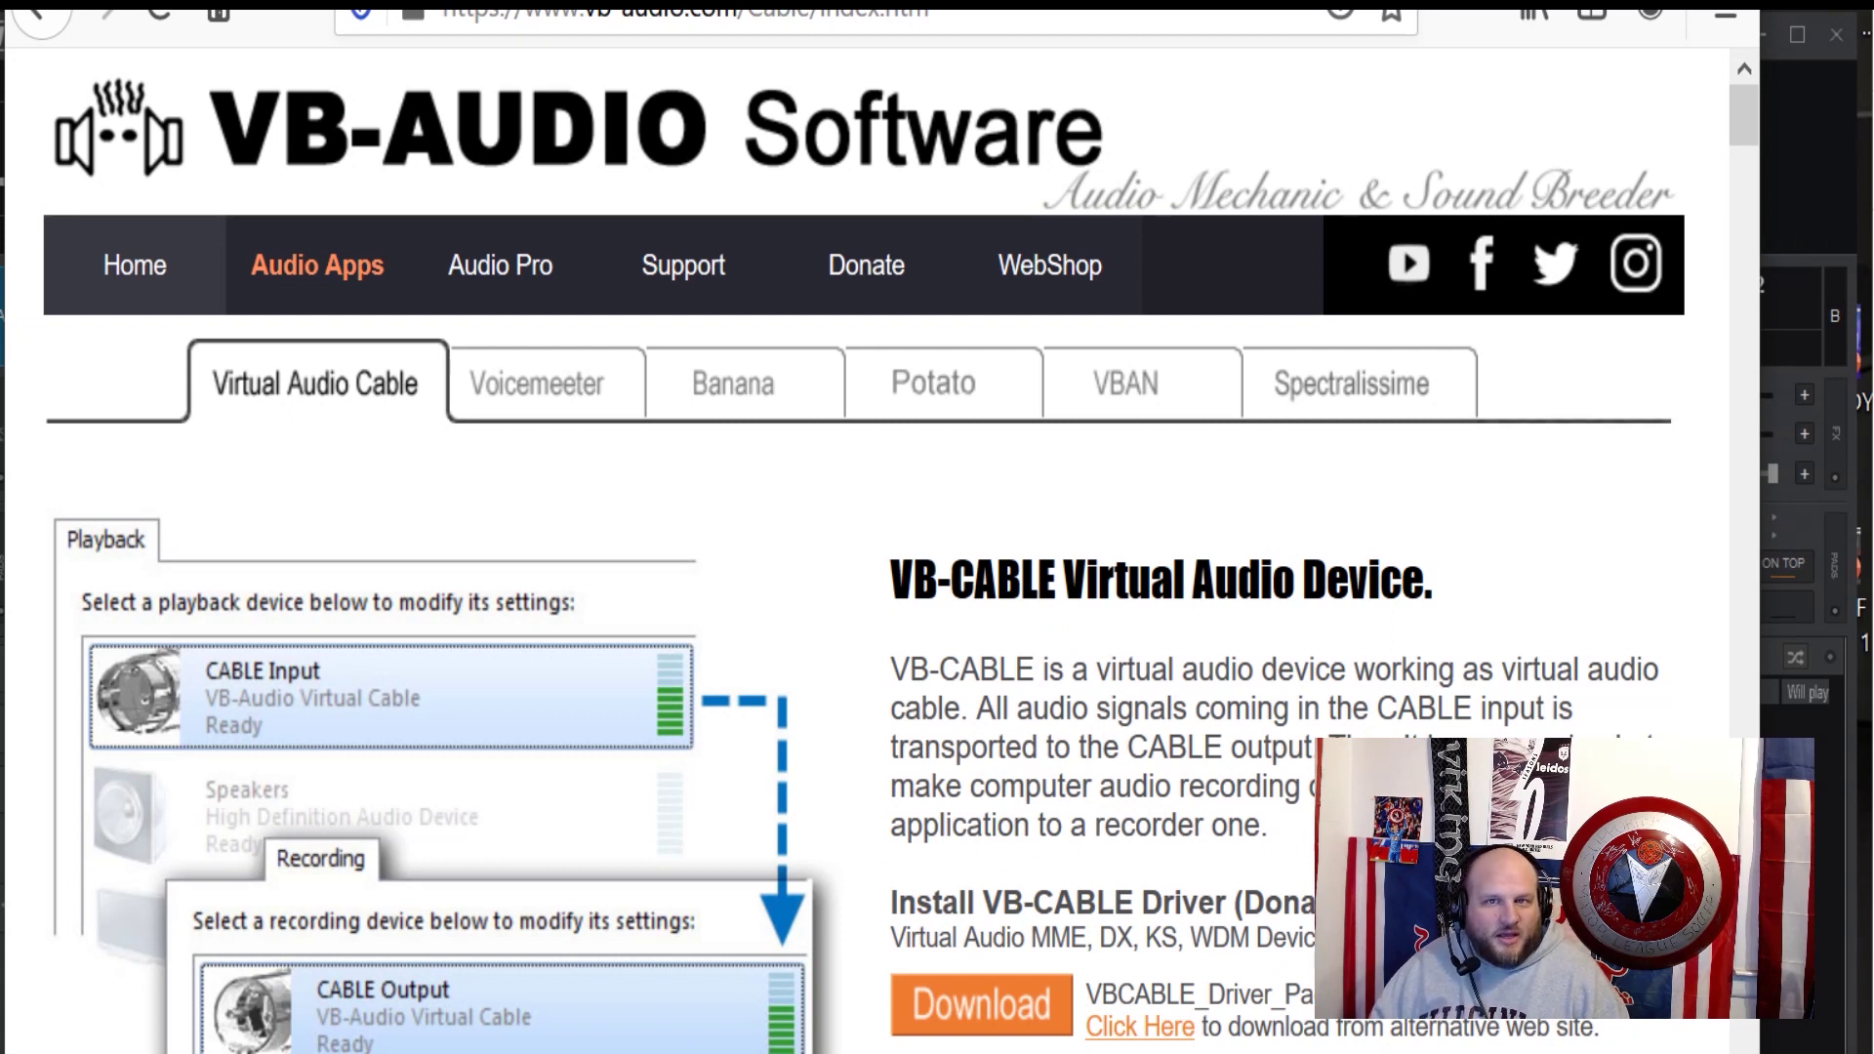
{"action": "left_click_drag", "start_coordinate": [879, 2], "coordinate": [1872, 146]}
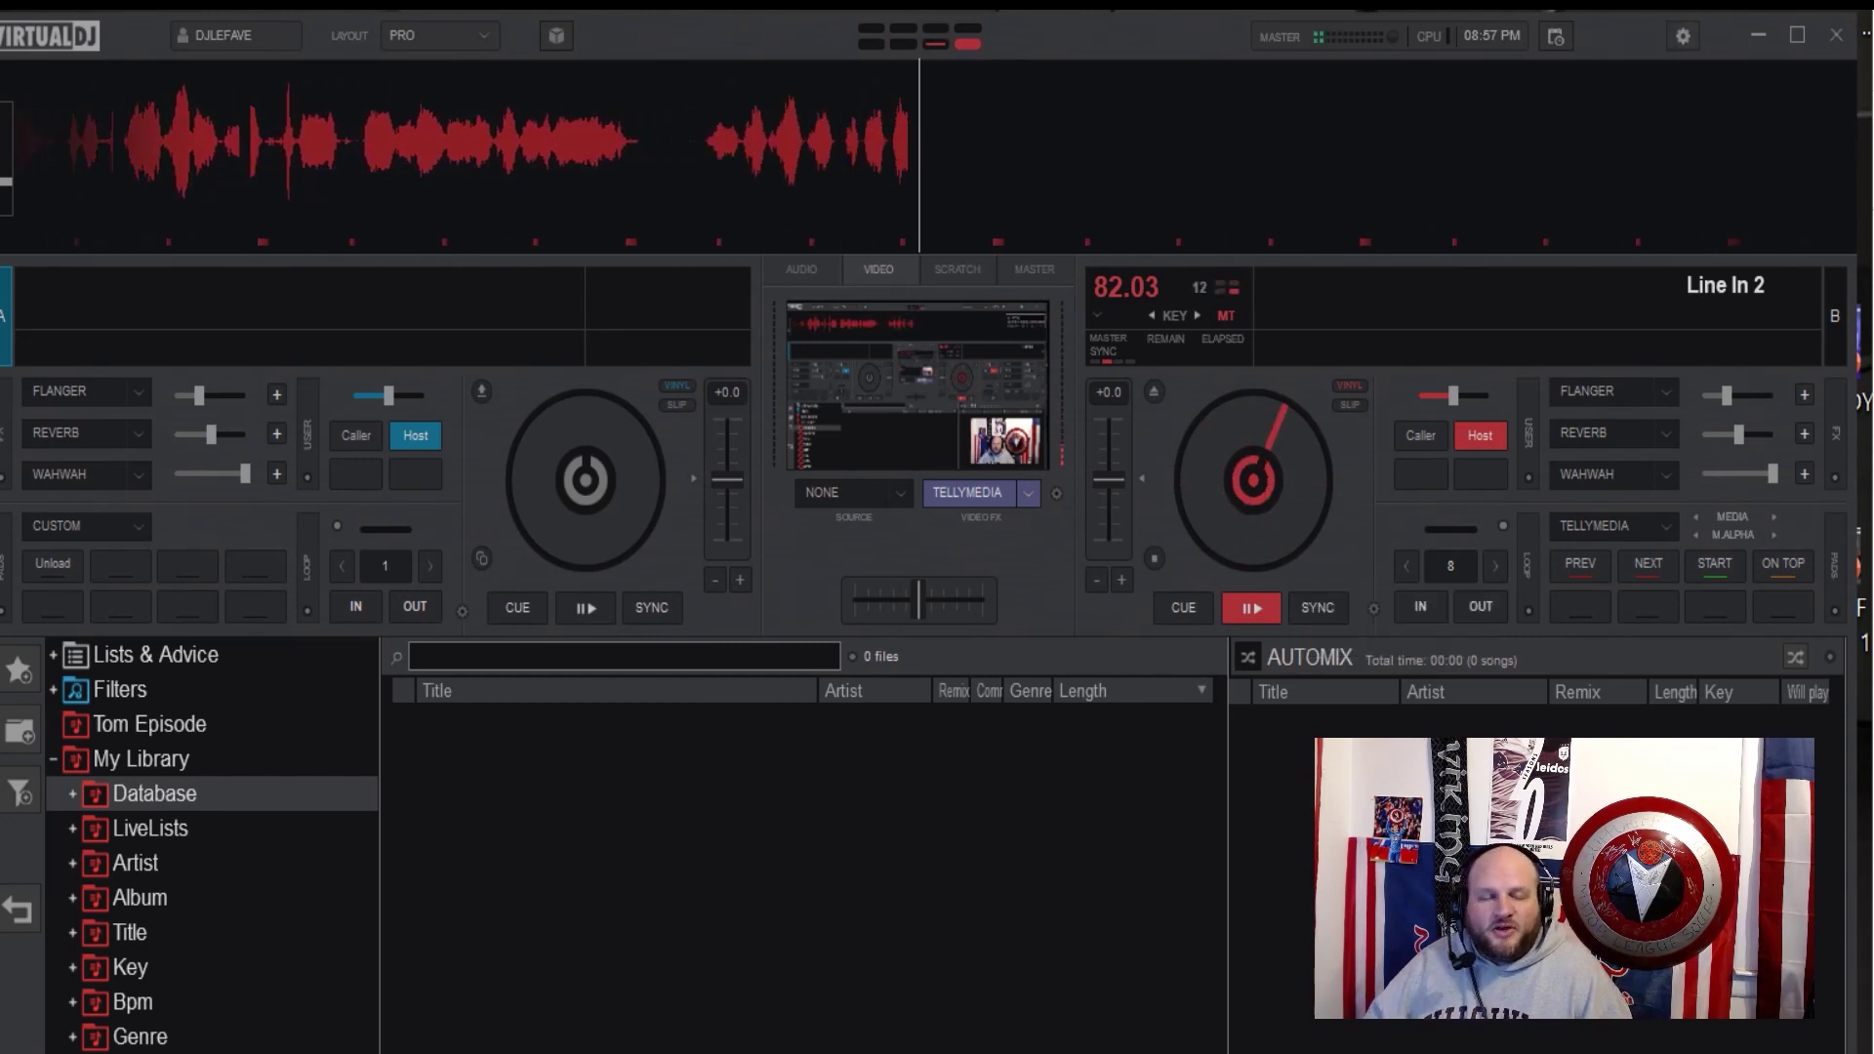
{"action": "left_click", "coordinate": [1683, 36]}
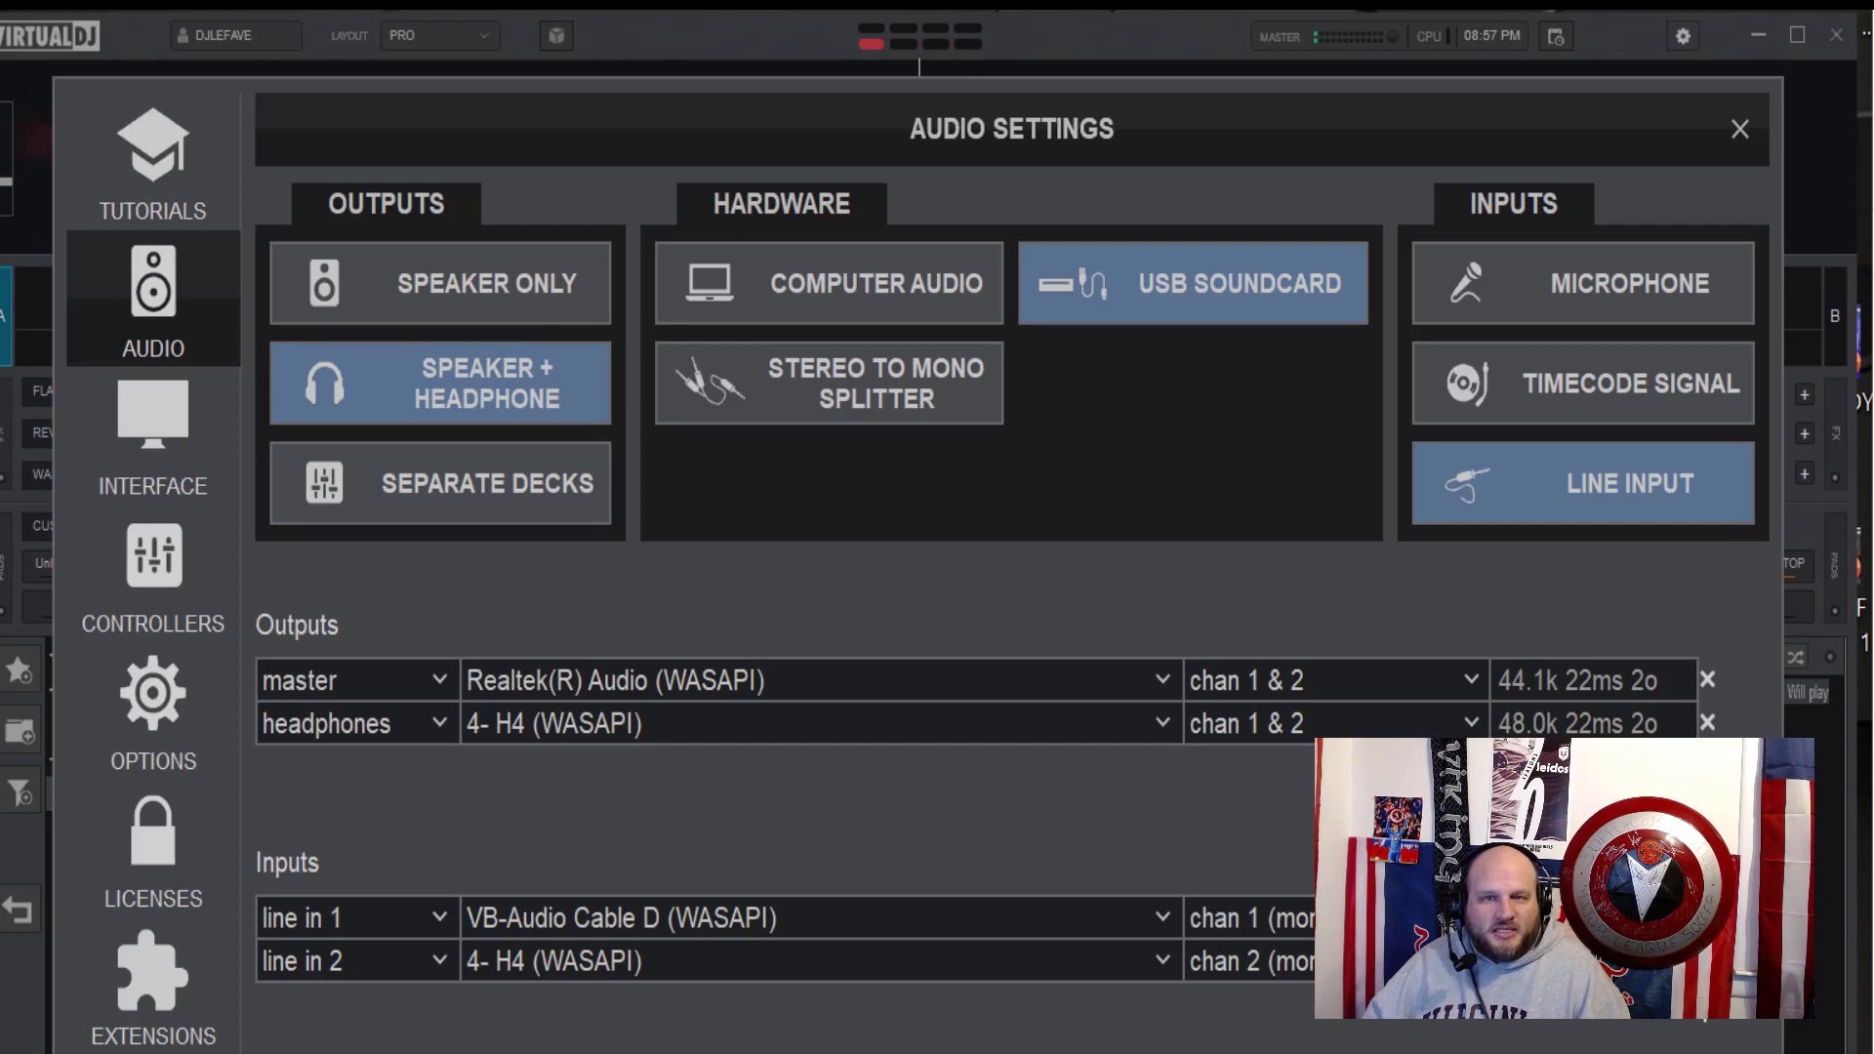
Shift the Audio Settings window up-left and list the roles available for line in 1.
{"action": "left_click_drag", "start_coordinate": [840, 129], "coordinate": [804, 93]}
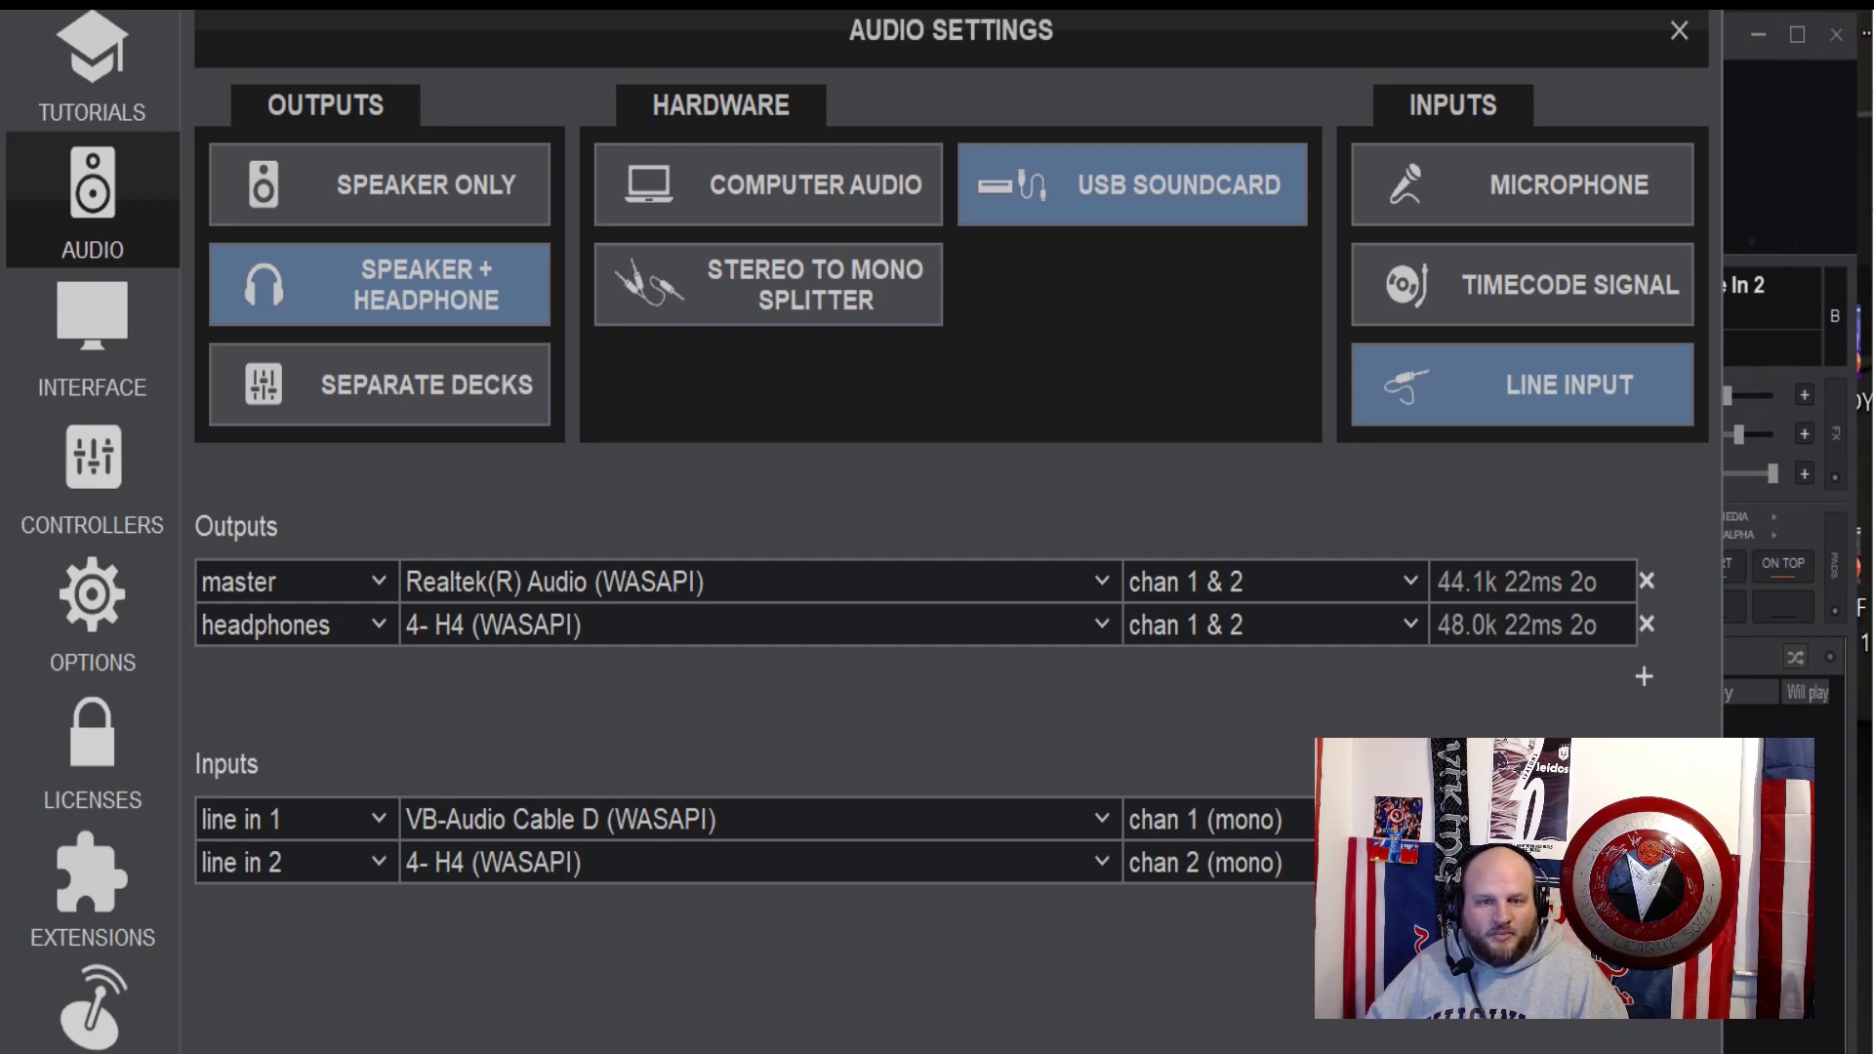
{"action": "left_click", "coordinate": [379, 819]}
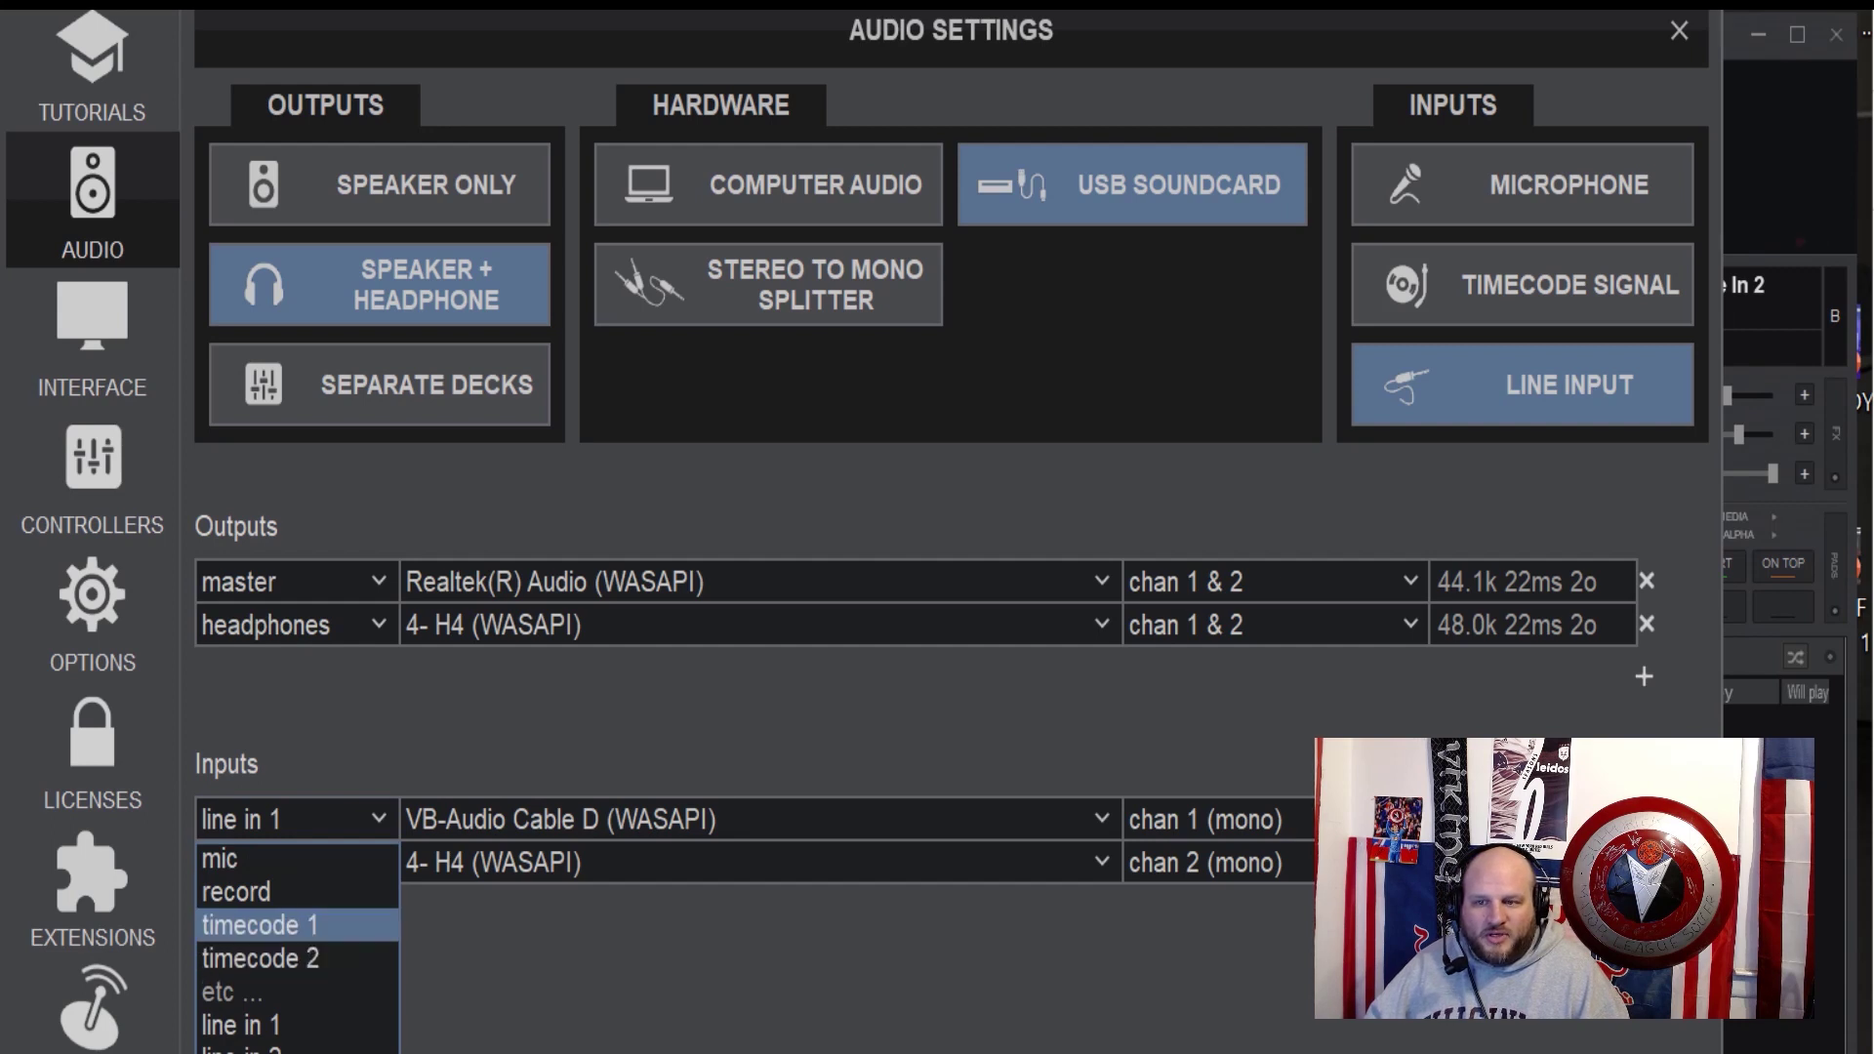
Add a trial line in 3 input, delete it, and close Audio Settings with line in 1 unchanged.
{"action": "left_click", "coordinate": [625, 962]}
{"action": "left_click", "coordinate": [1523, 185]}
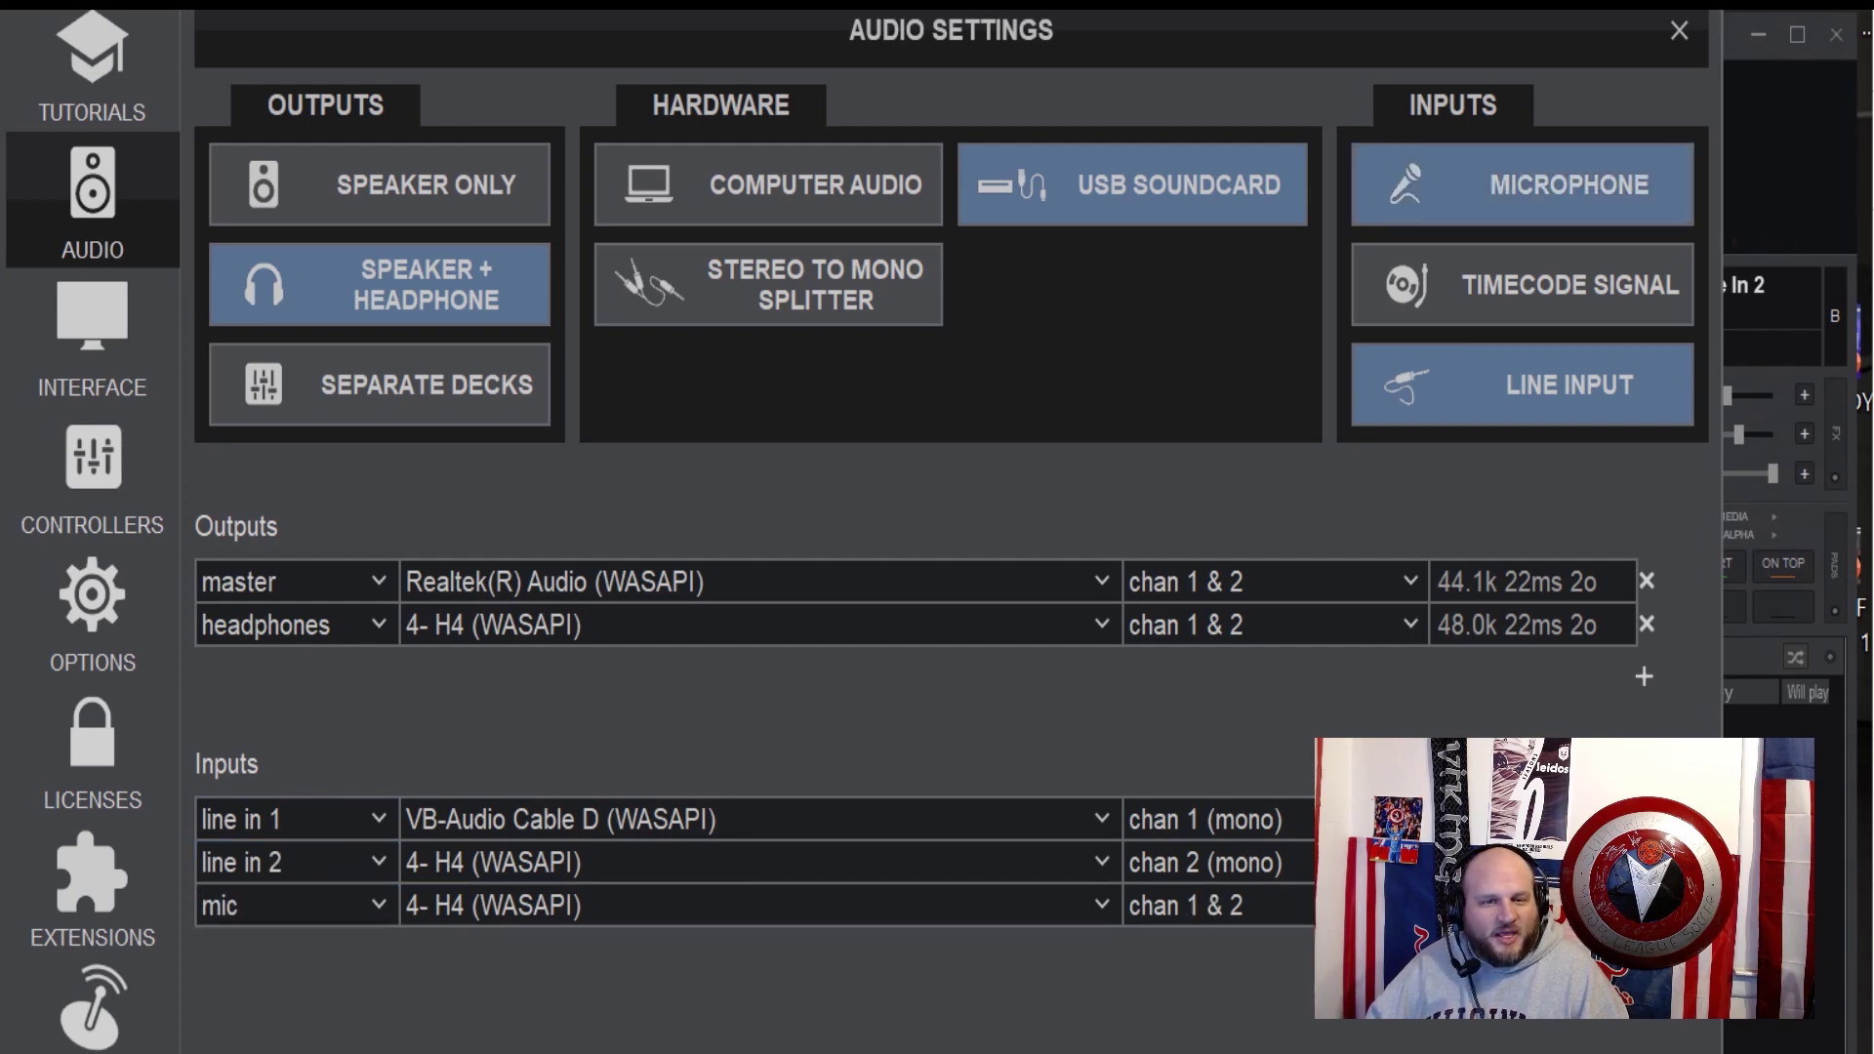
{"action": "left_click", "coordinate": [296, 906]}
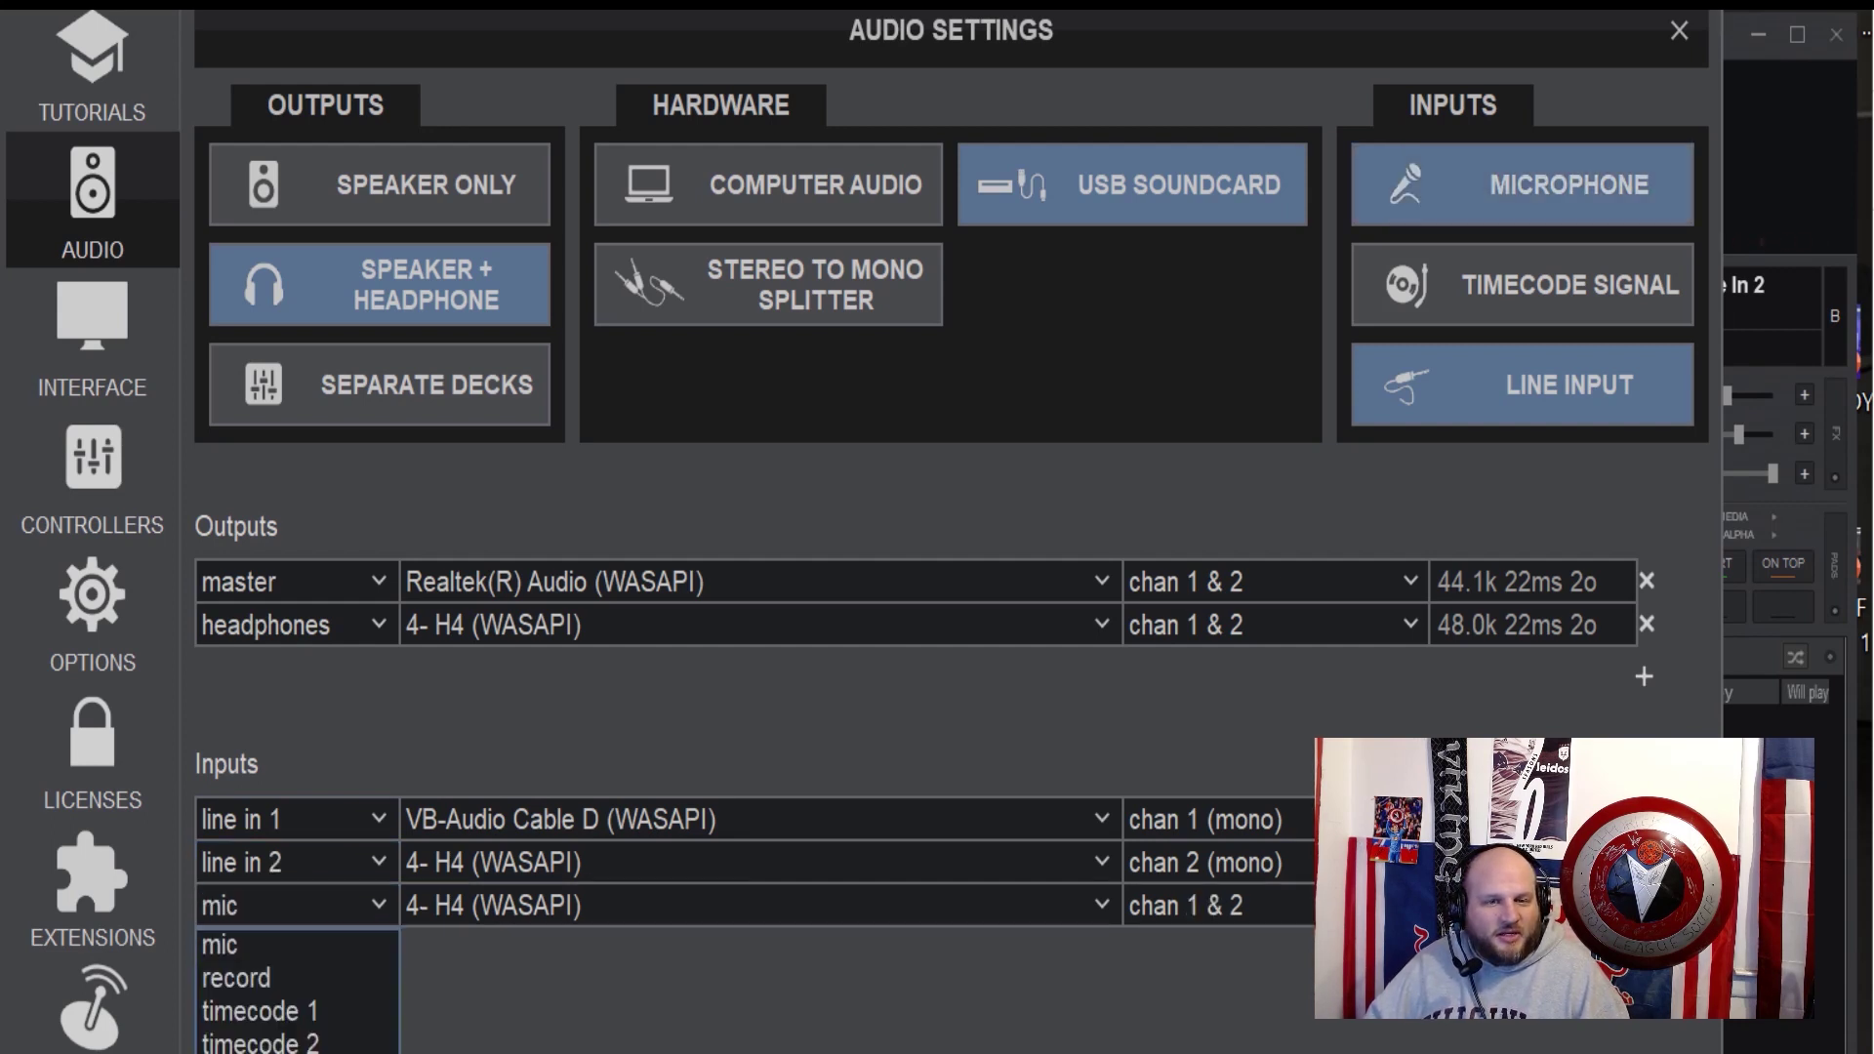
{"action": "left_click", "coordinate": [297, 1053]}
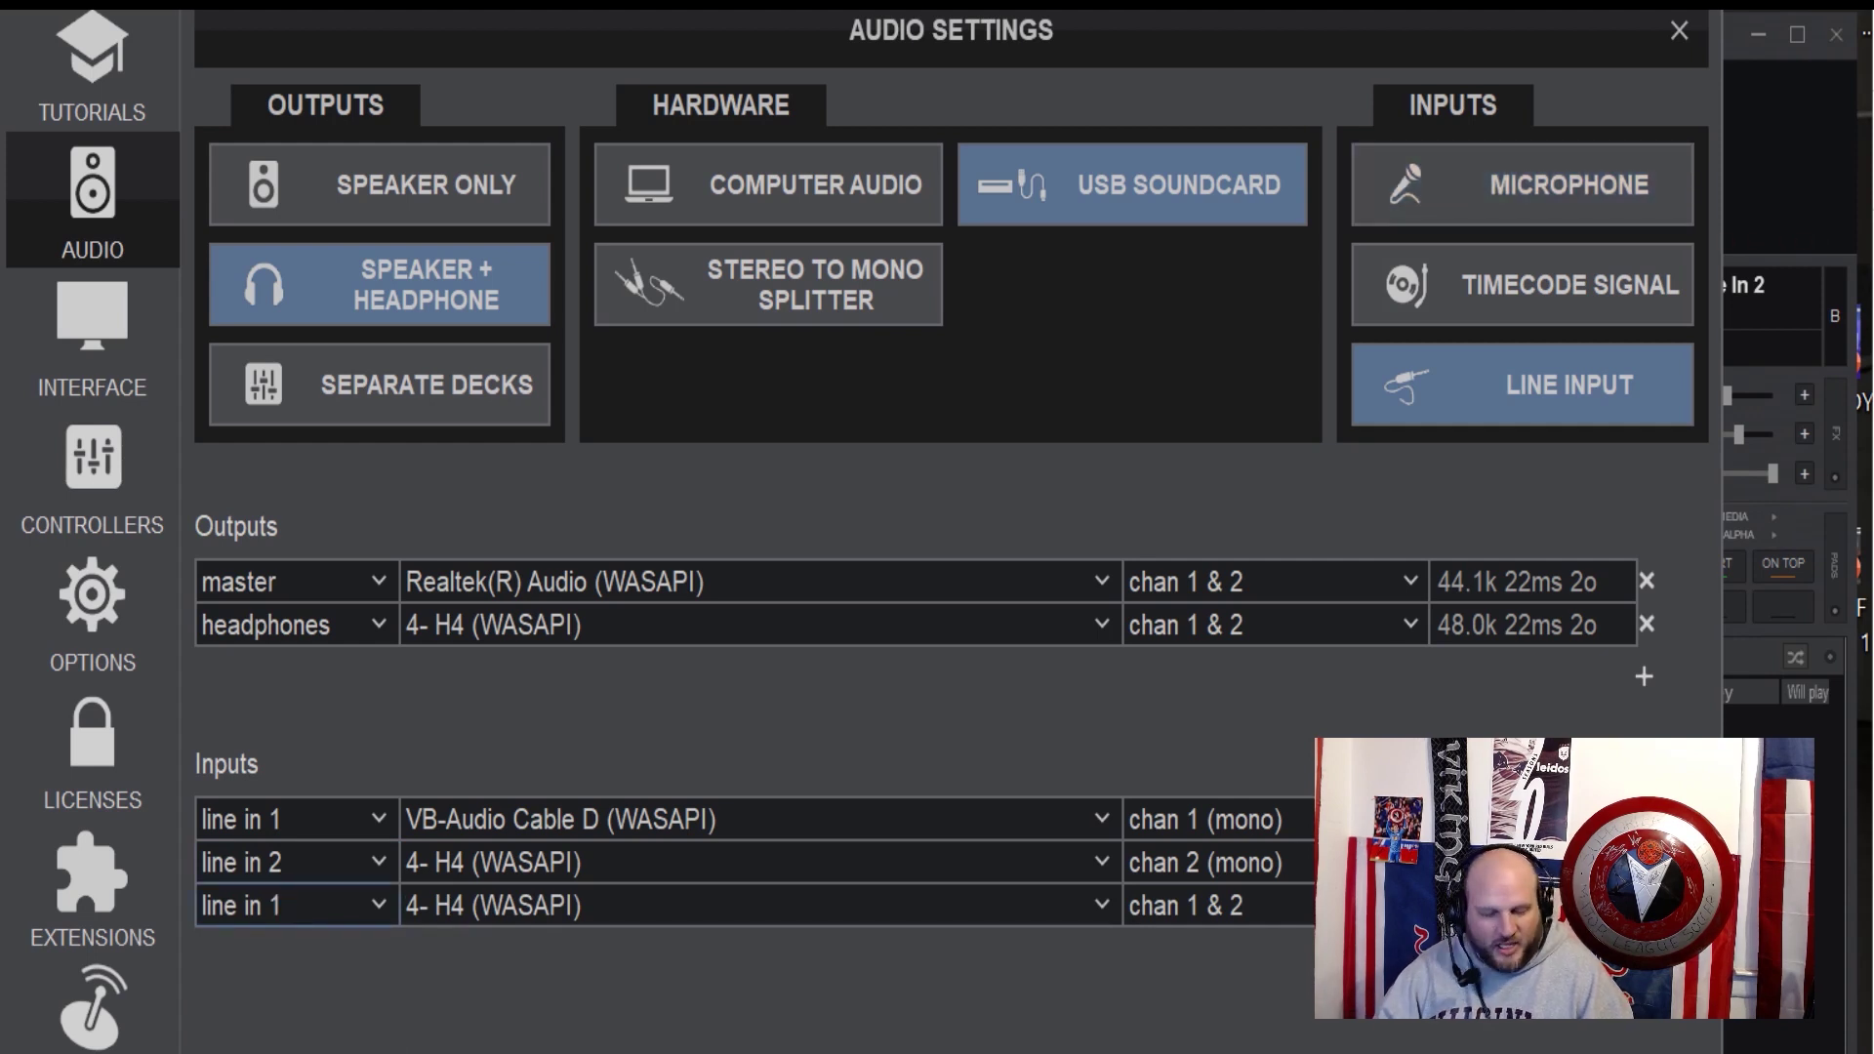
{"action": "key", "text": "BackSpace"}
{"action": "type", "text": "3"}
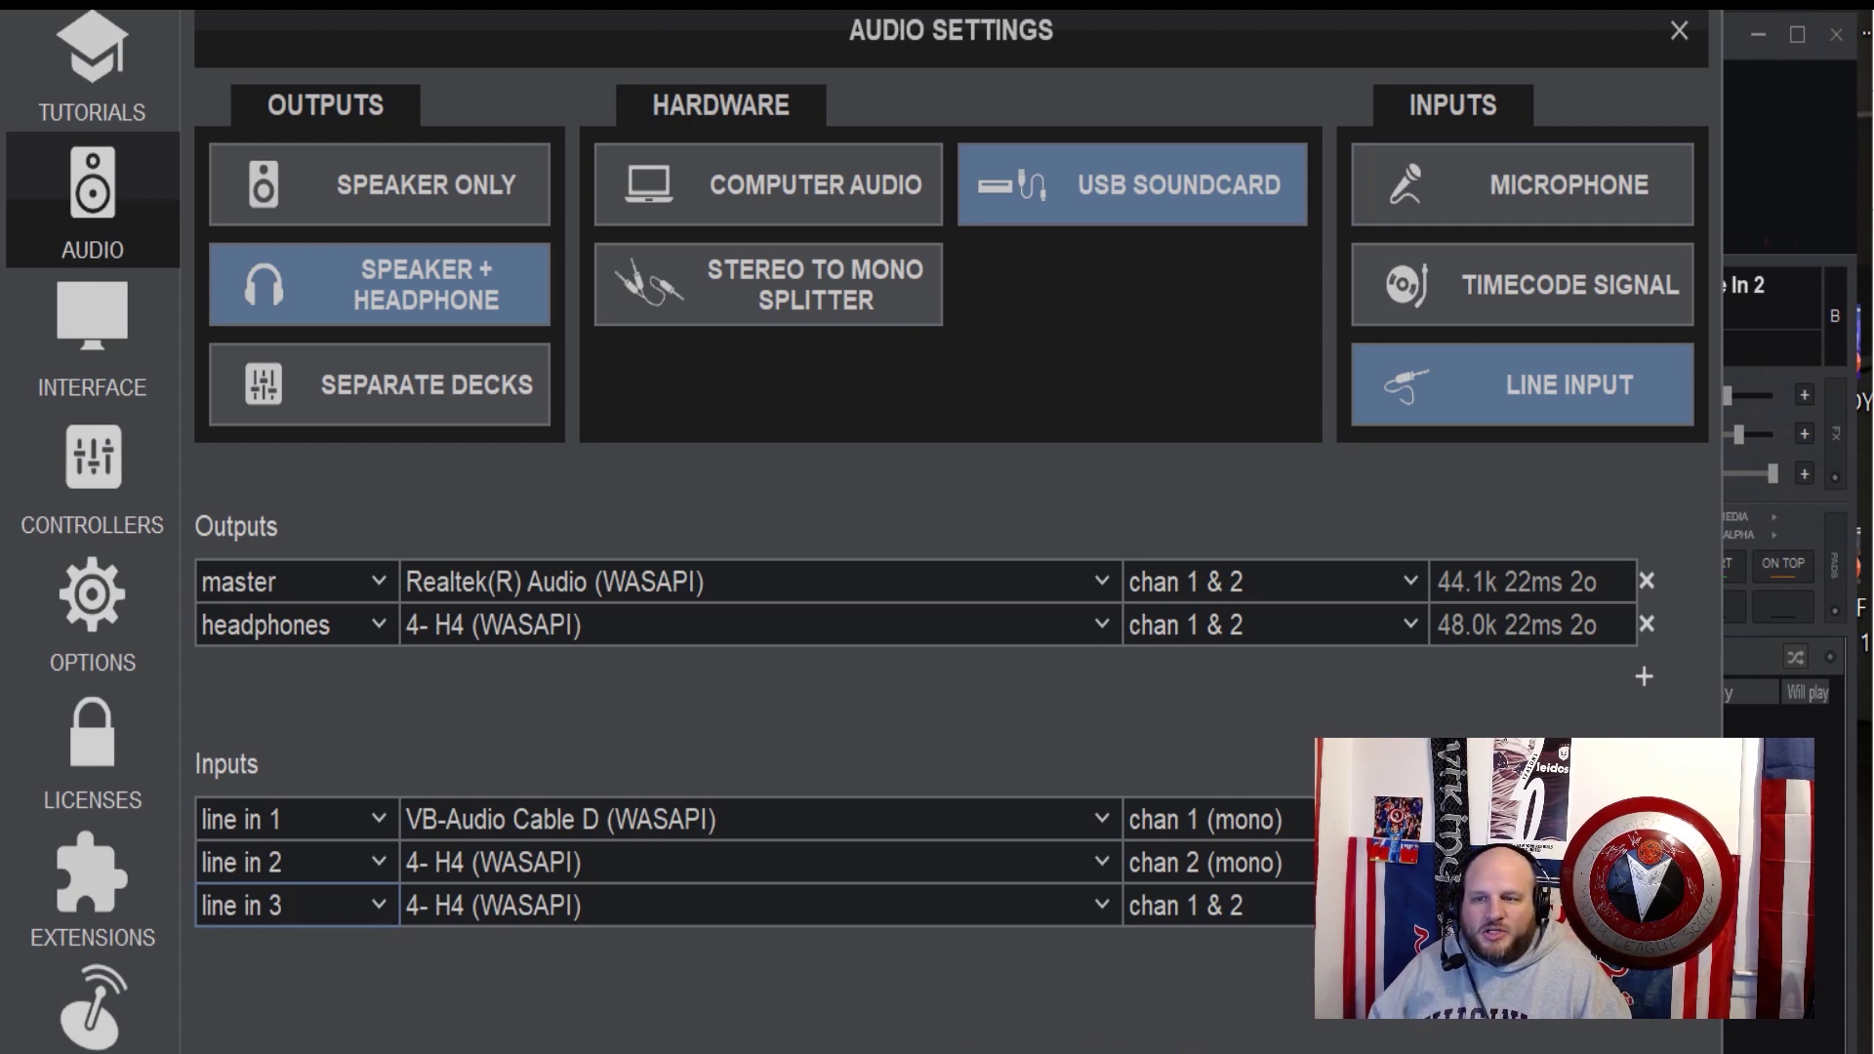
{"action": "left_click", "coordinate": [1647, 905]}
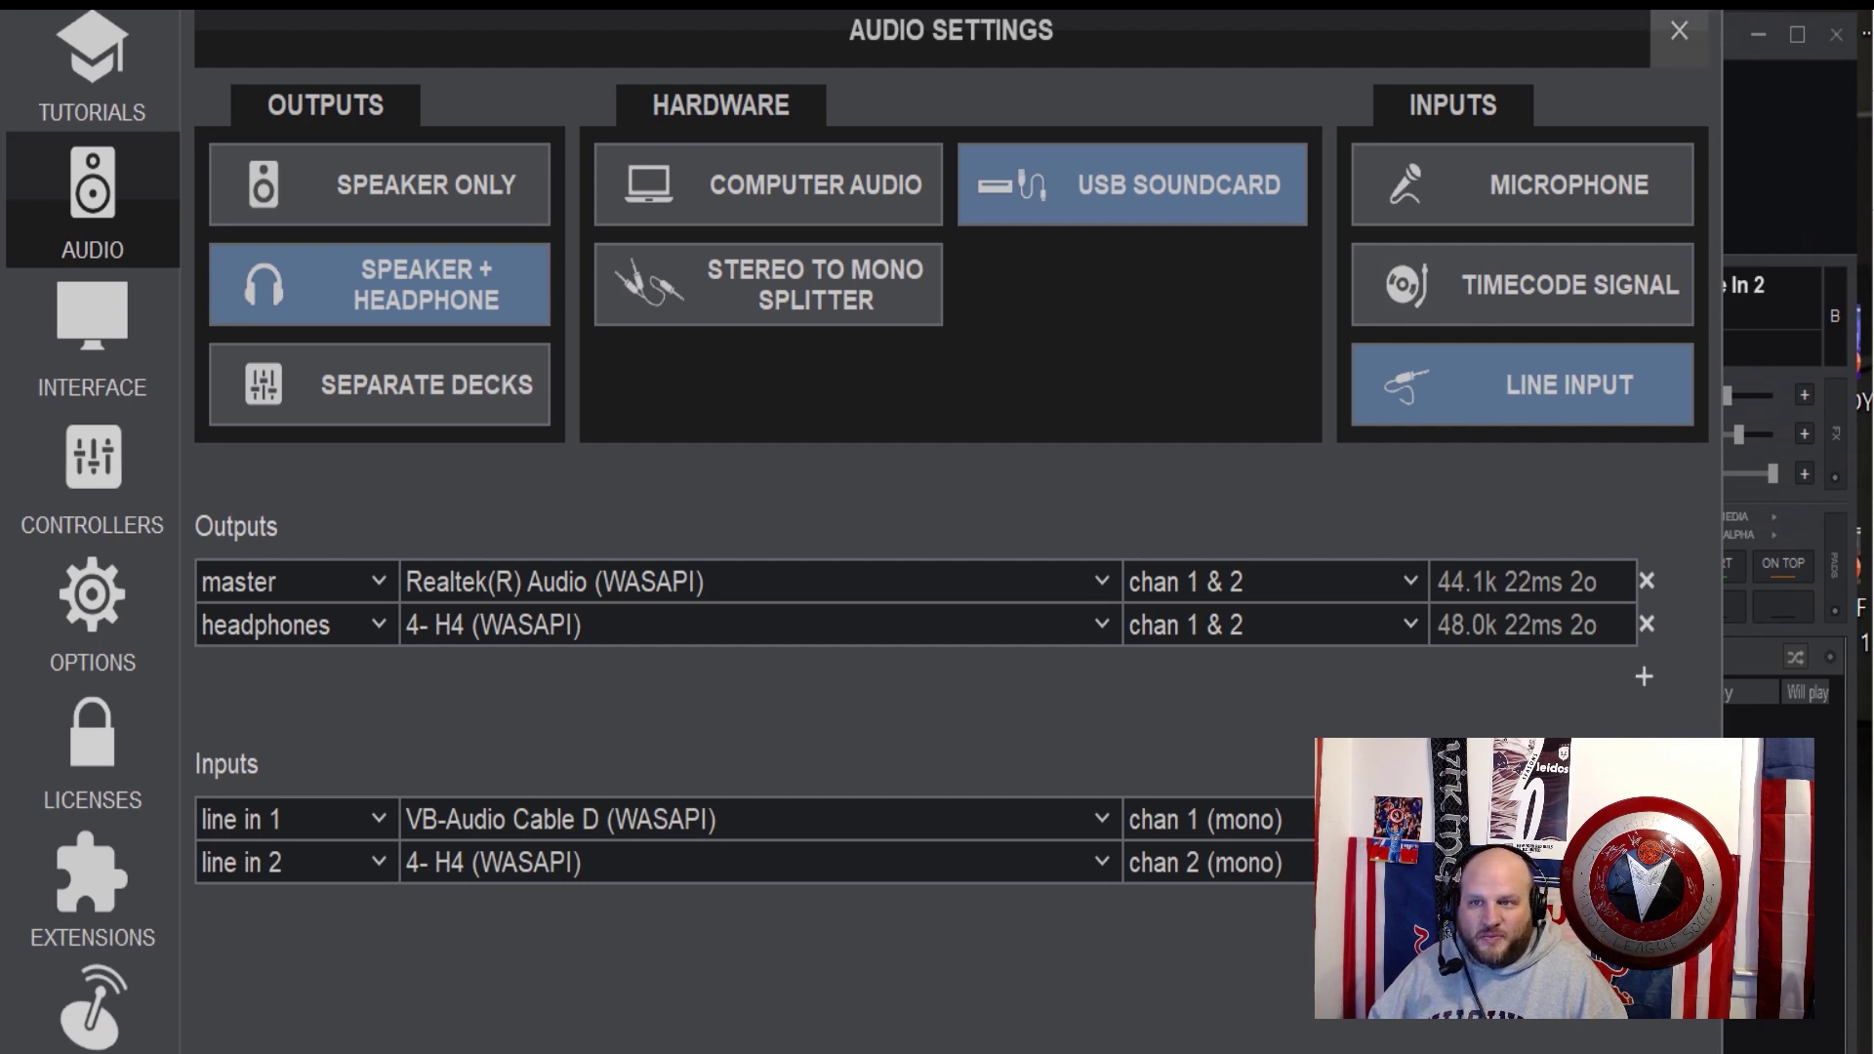
{"action": "left_click", "coordinate": [1679, 30]}
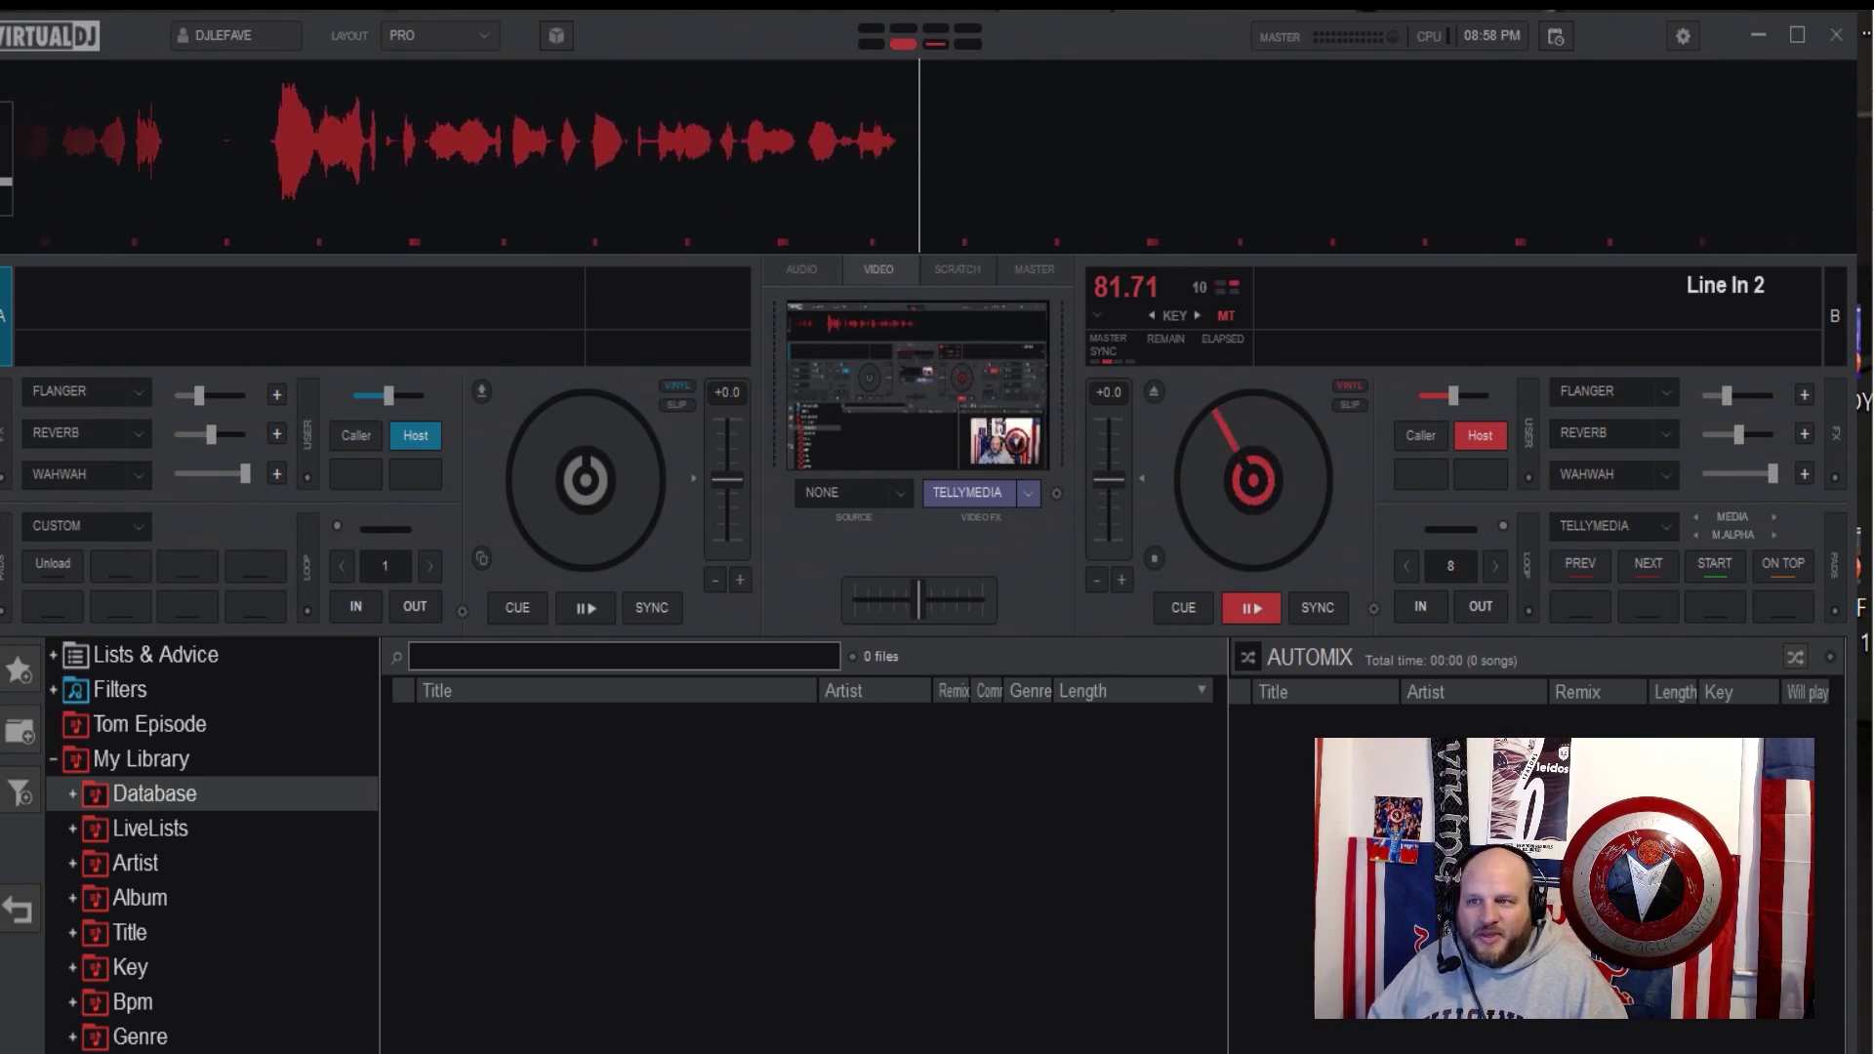
Test Google Voice's speaker output on CABLE-D Input, then move the Chrome window off screen.
{"action": "left_click_drag", "start_coordinate": [1873, 64], "coordinate": [872, 4]}
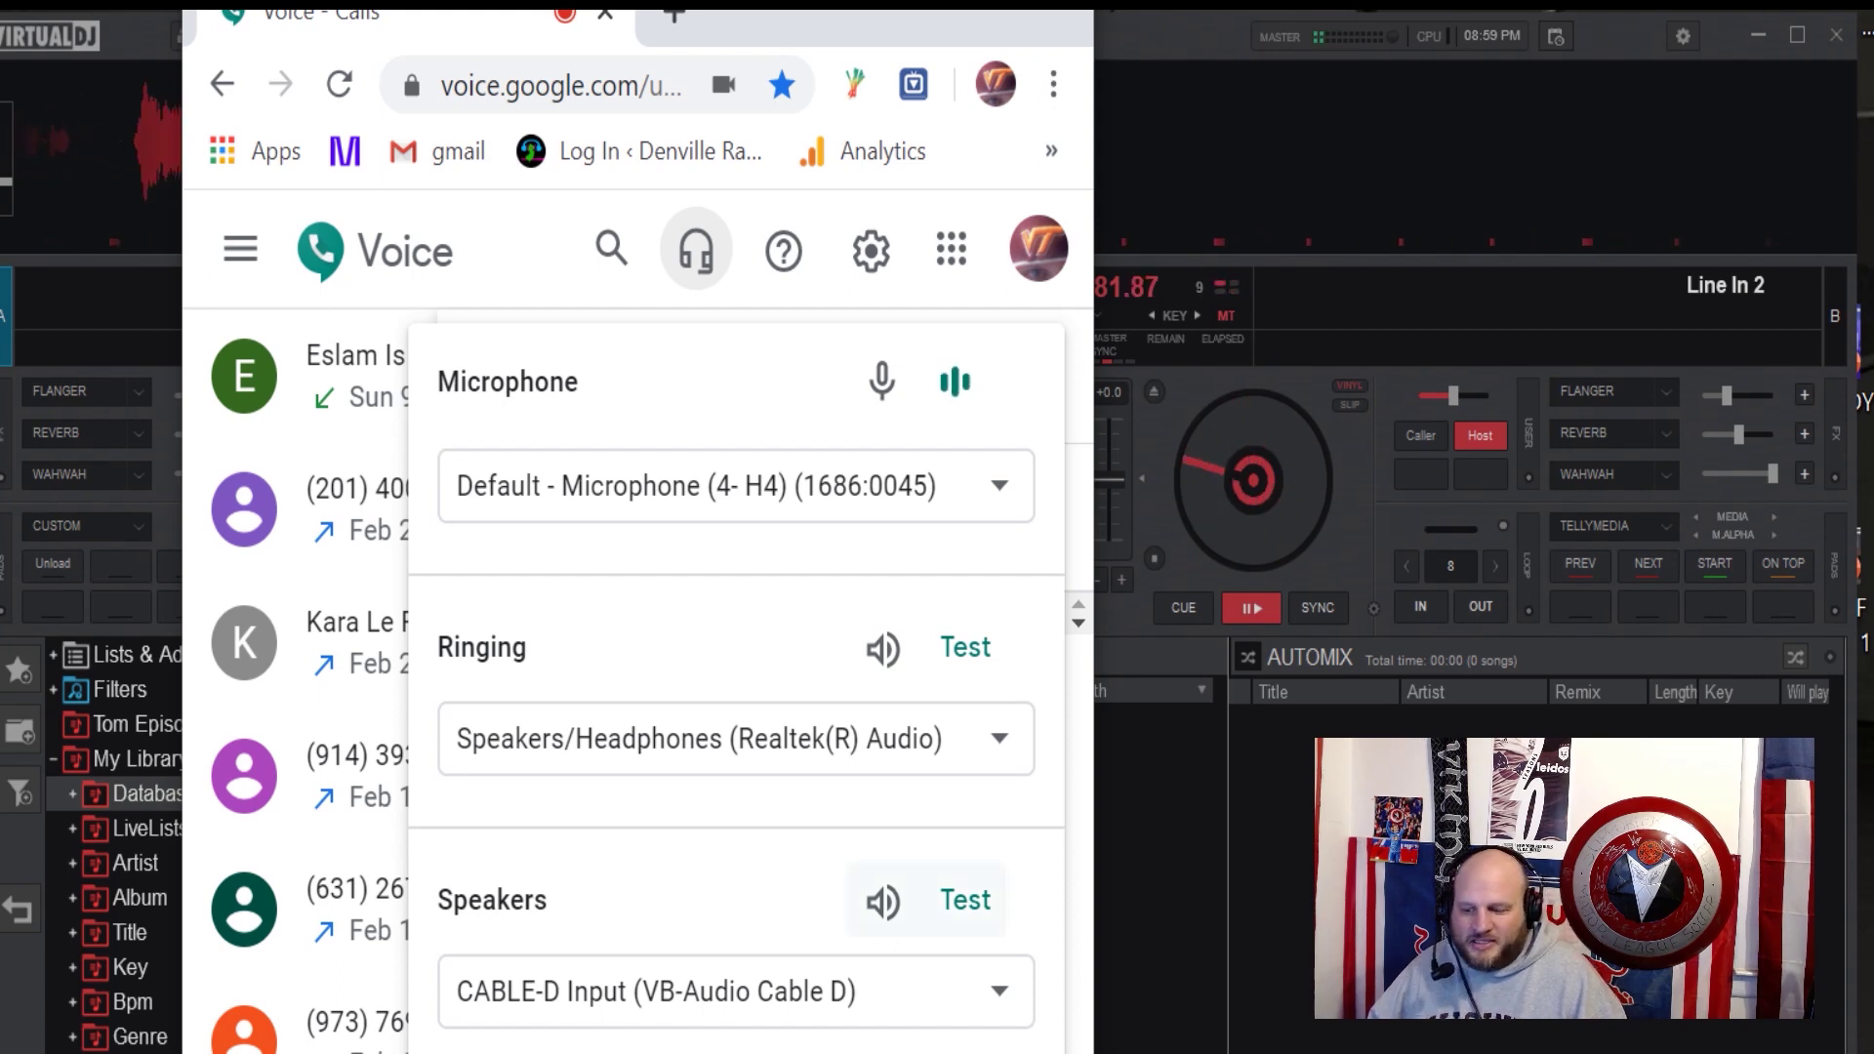
{"action": "left_click", "coordinate": [952, 899]}
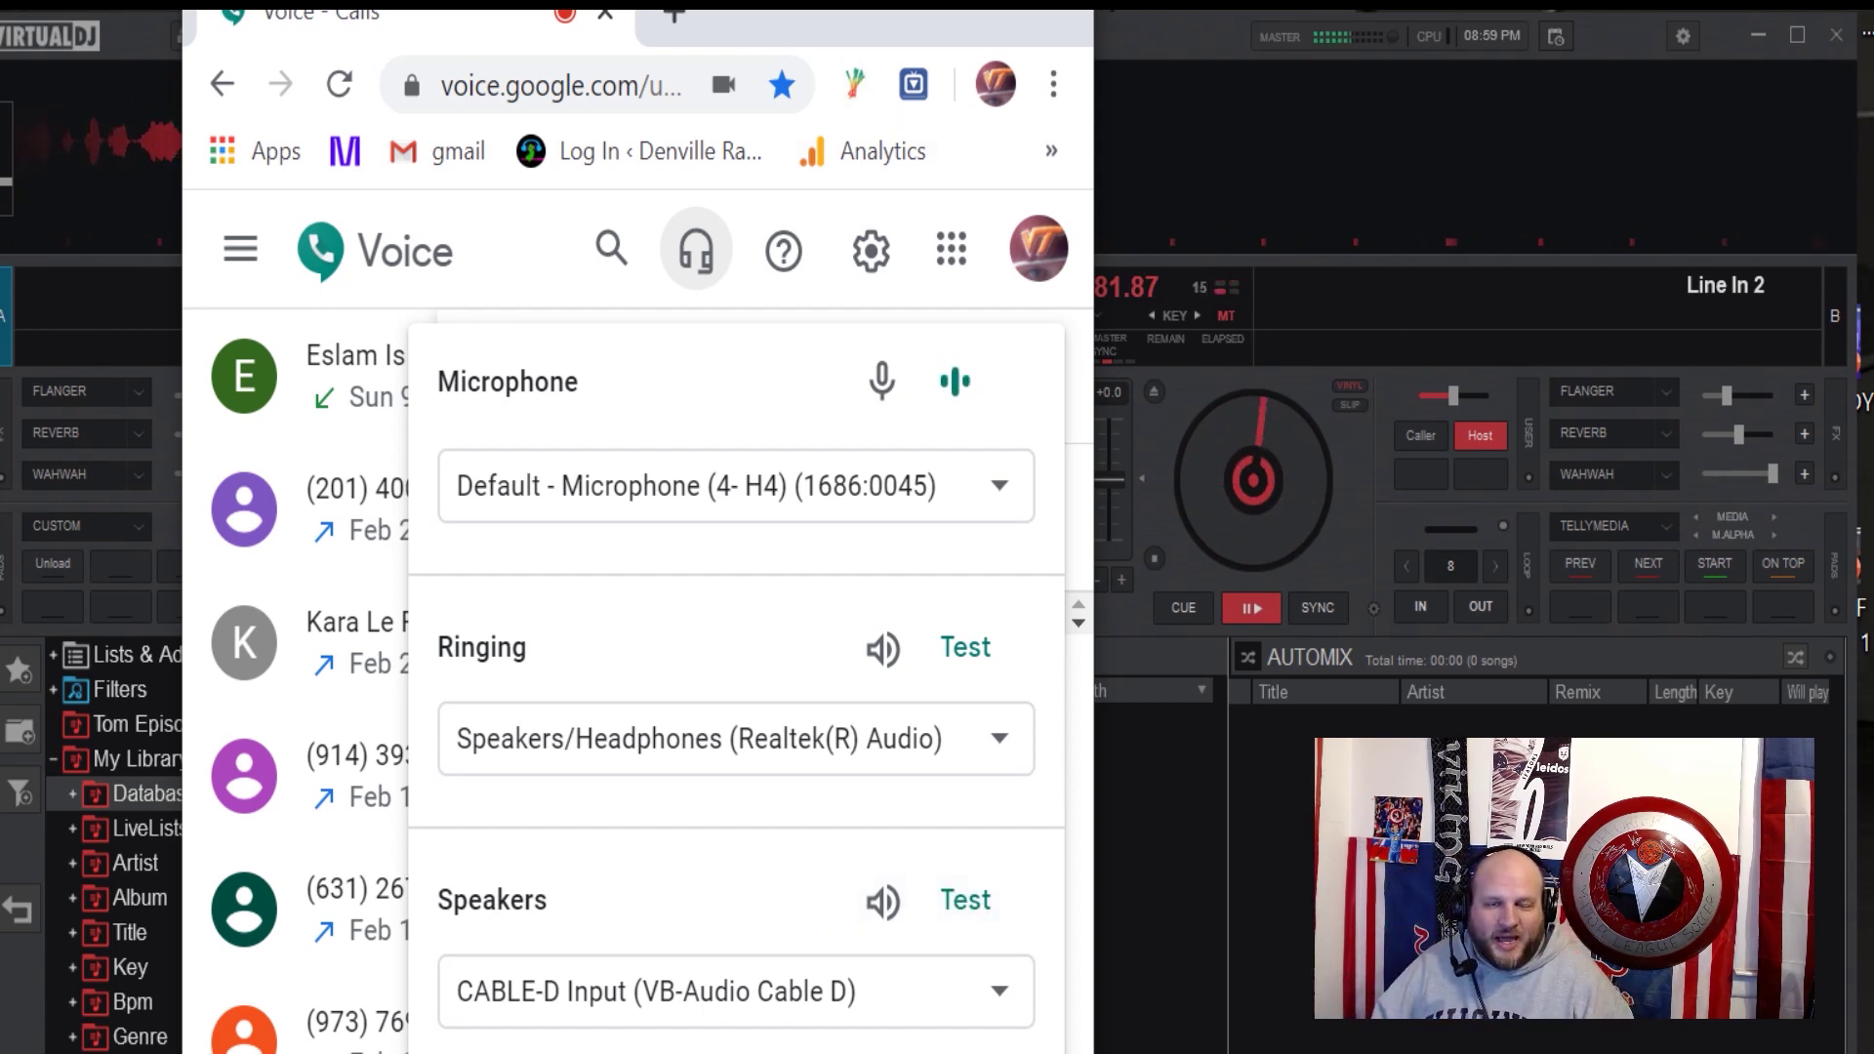
{"action": "left_click_drag", "start_coordinate": [840, 19], "coordinate": [1873, 115]}
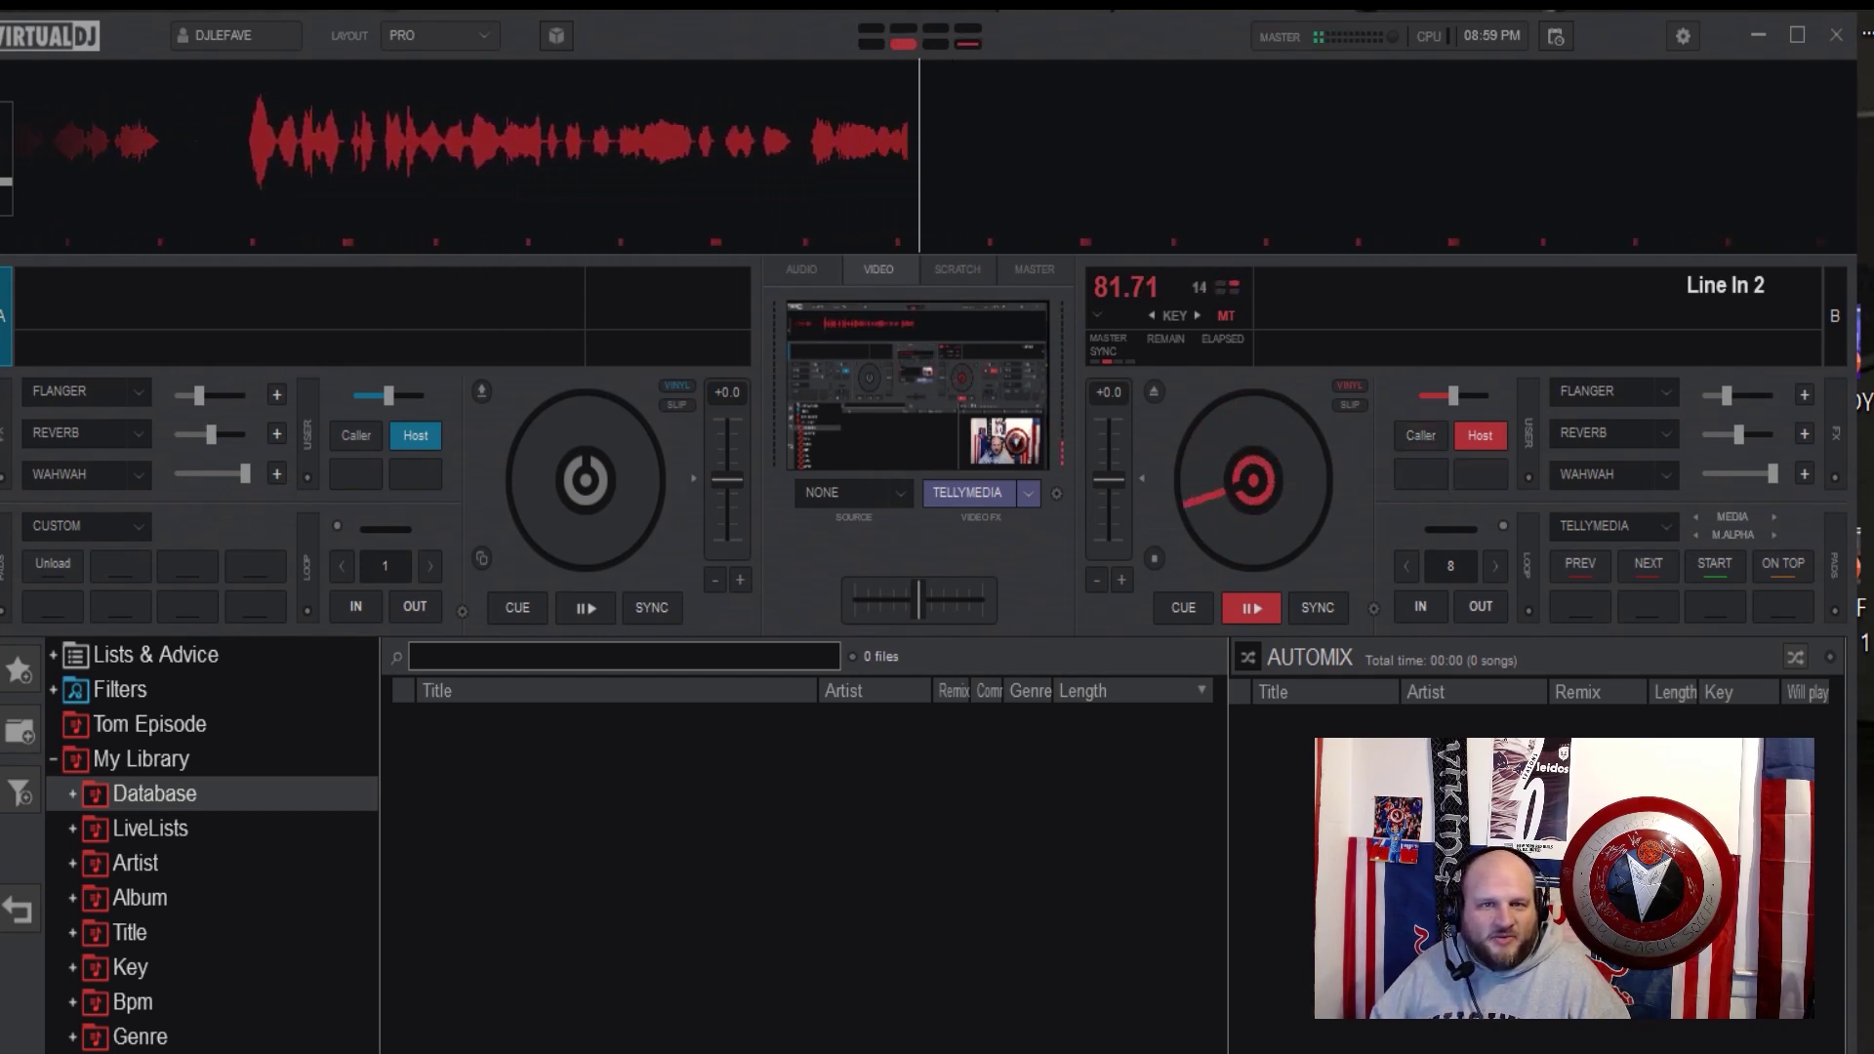
Verify the Caller (deck 1 linein 1) and Host (deck 2 linein 2) buttons, then enable Caller.
{"action": "left_click", "coordinate": [478, 39]}
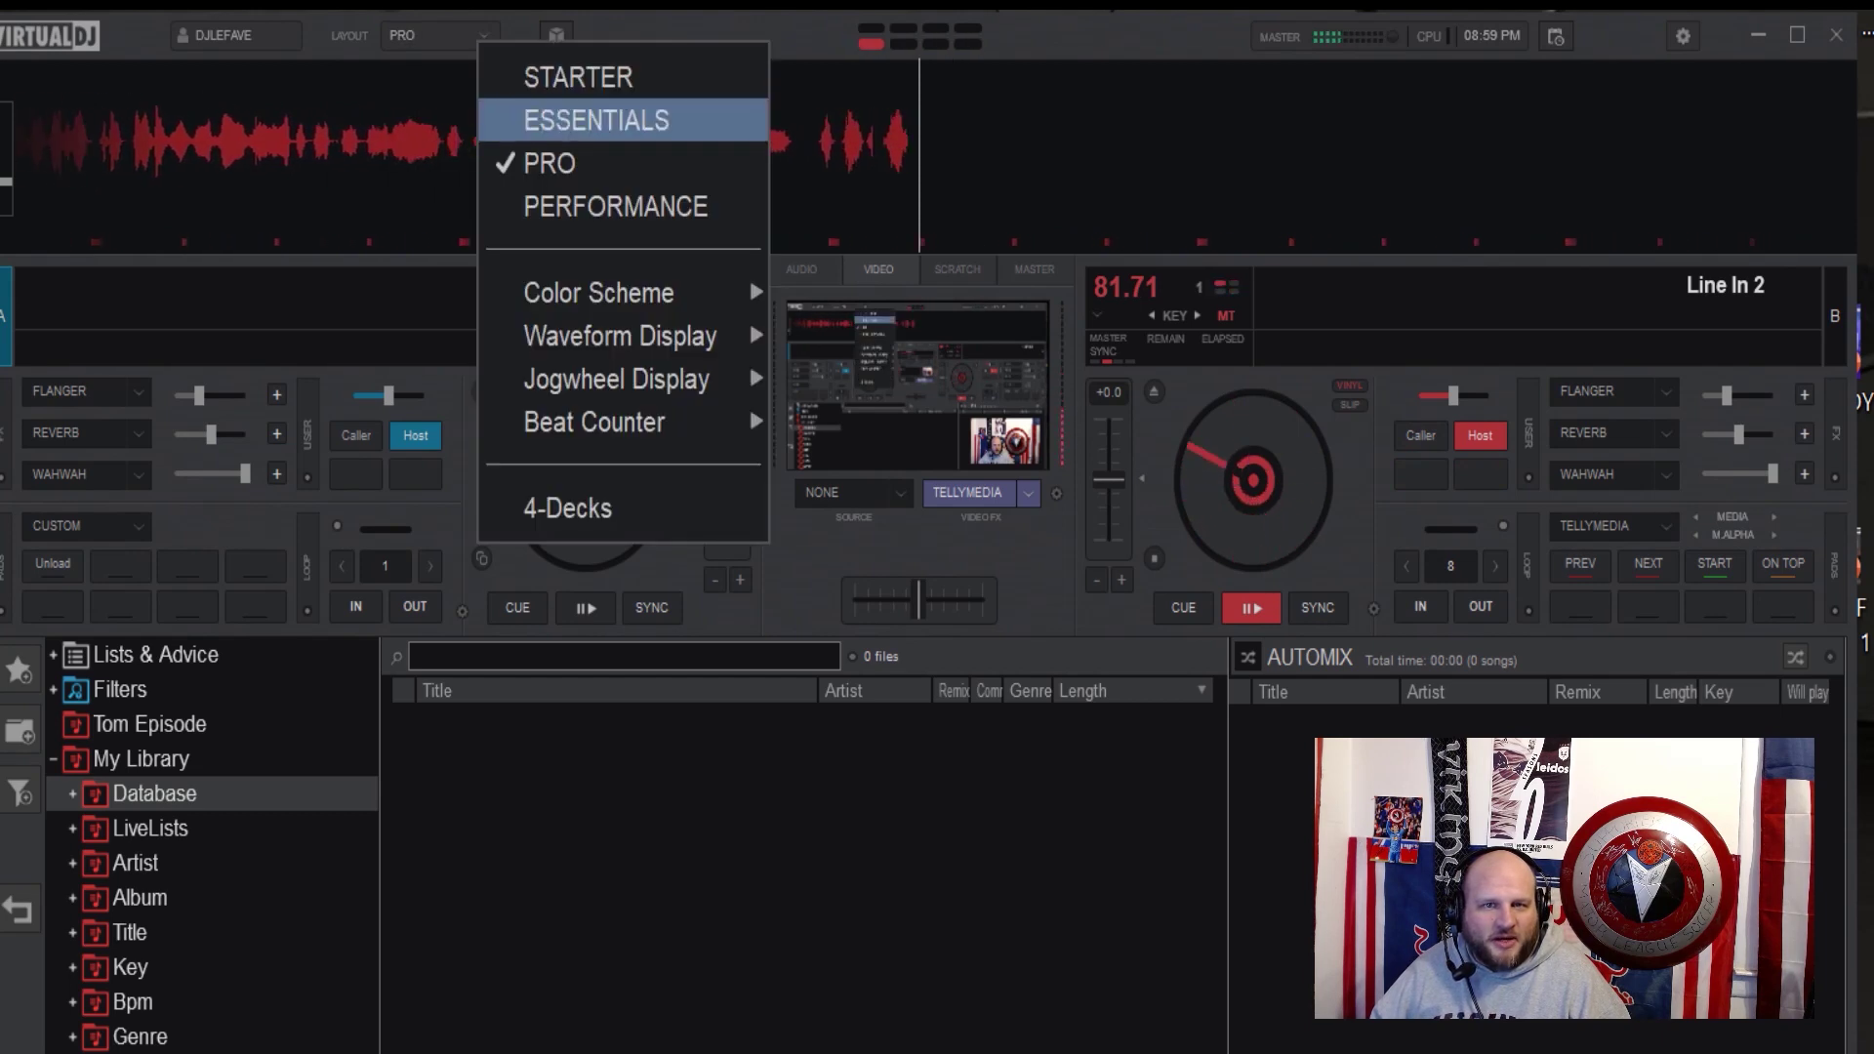
{"action": "left_click", "coordinate": [1407, 566]}
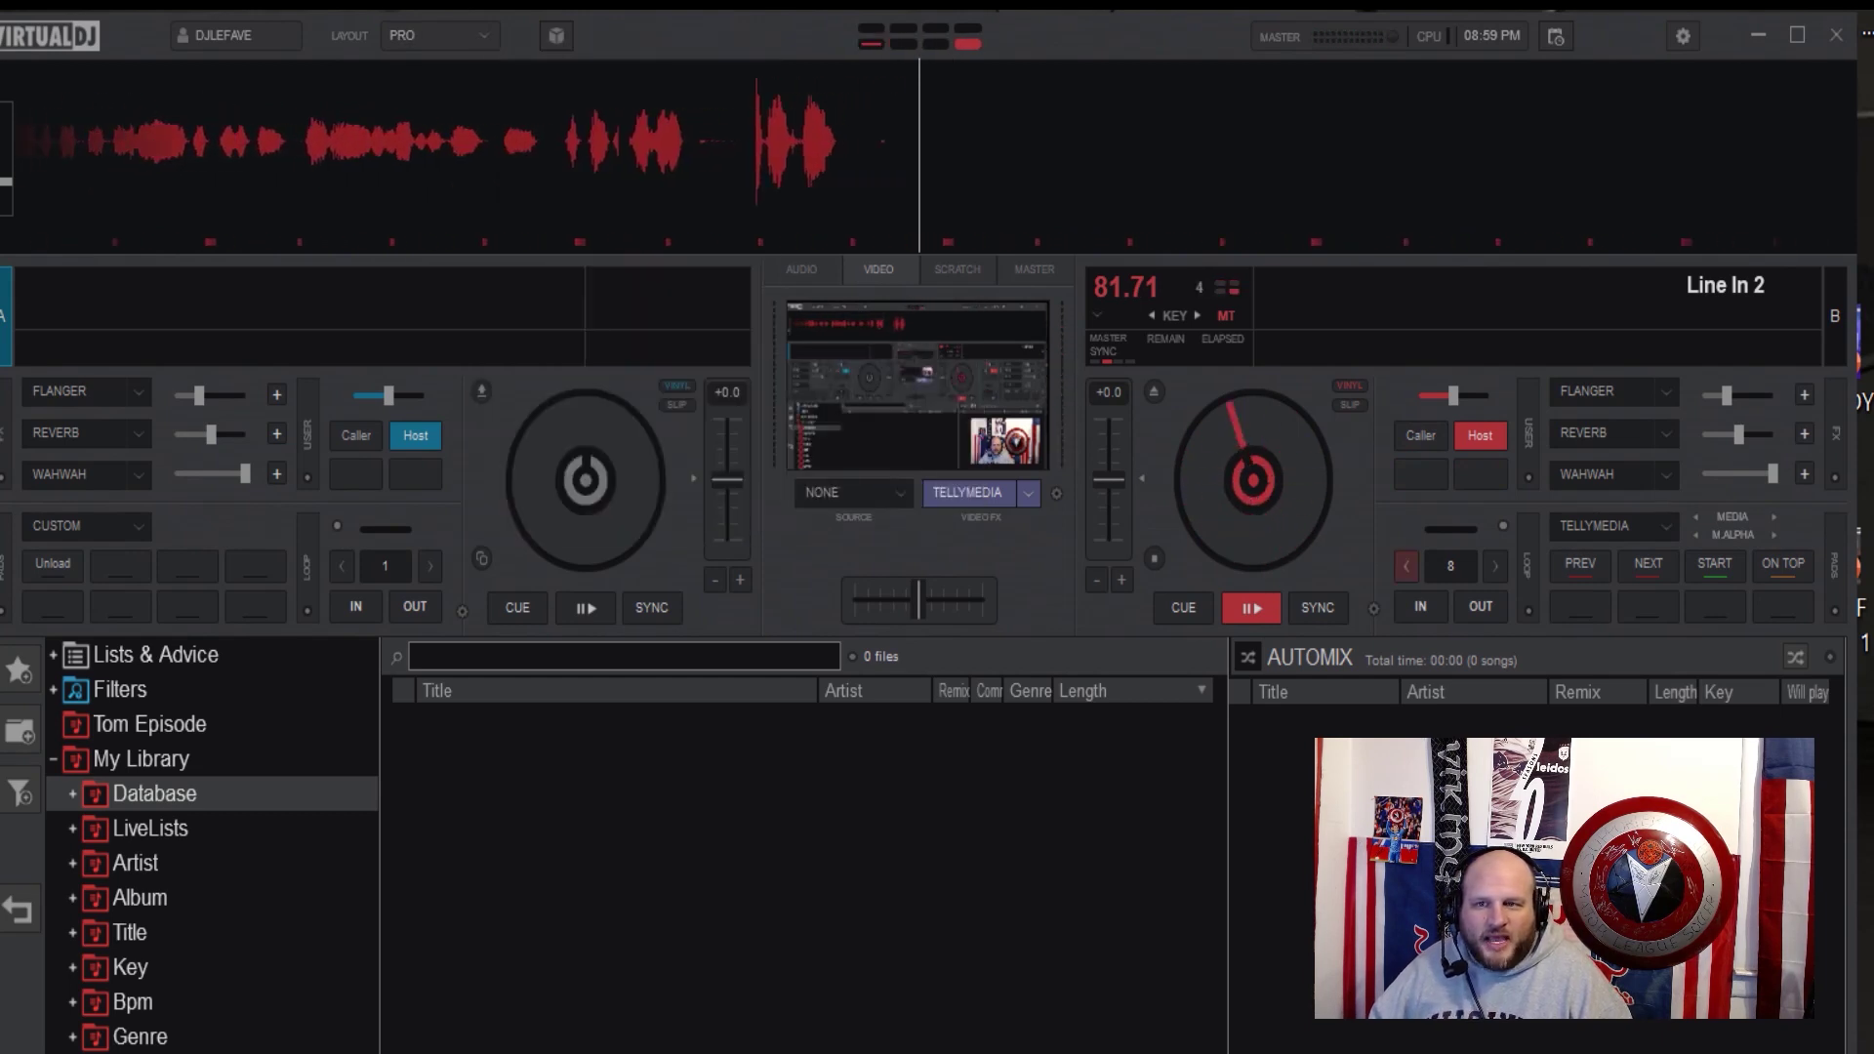
{"action": "right_click", "coordinate": [1420, 435]}
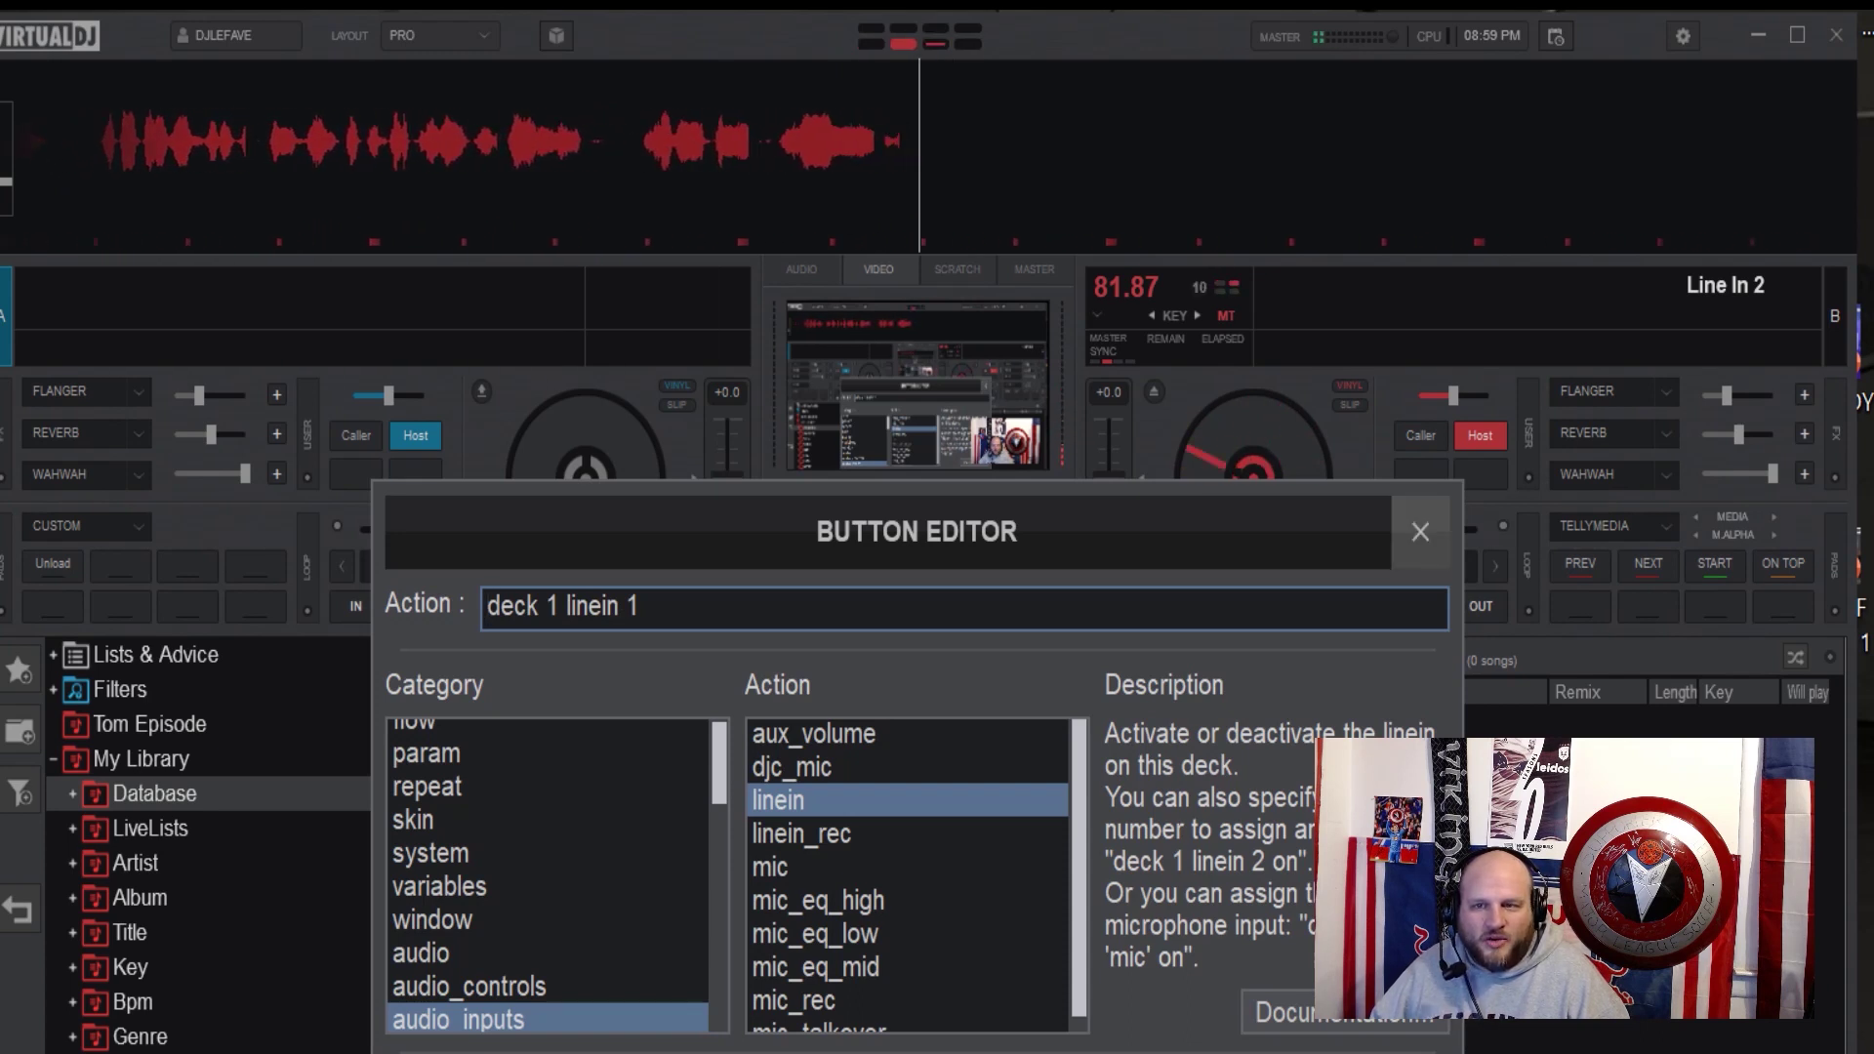
{"action": "left_click", "coordinate": [1421, 532]}
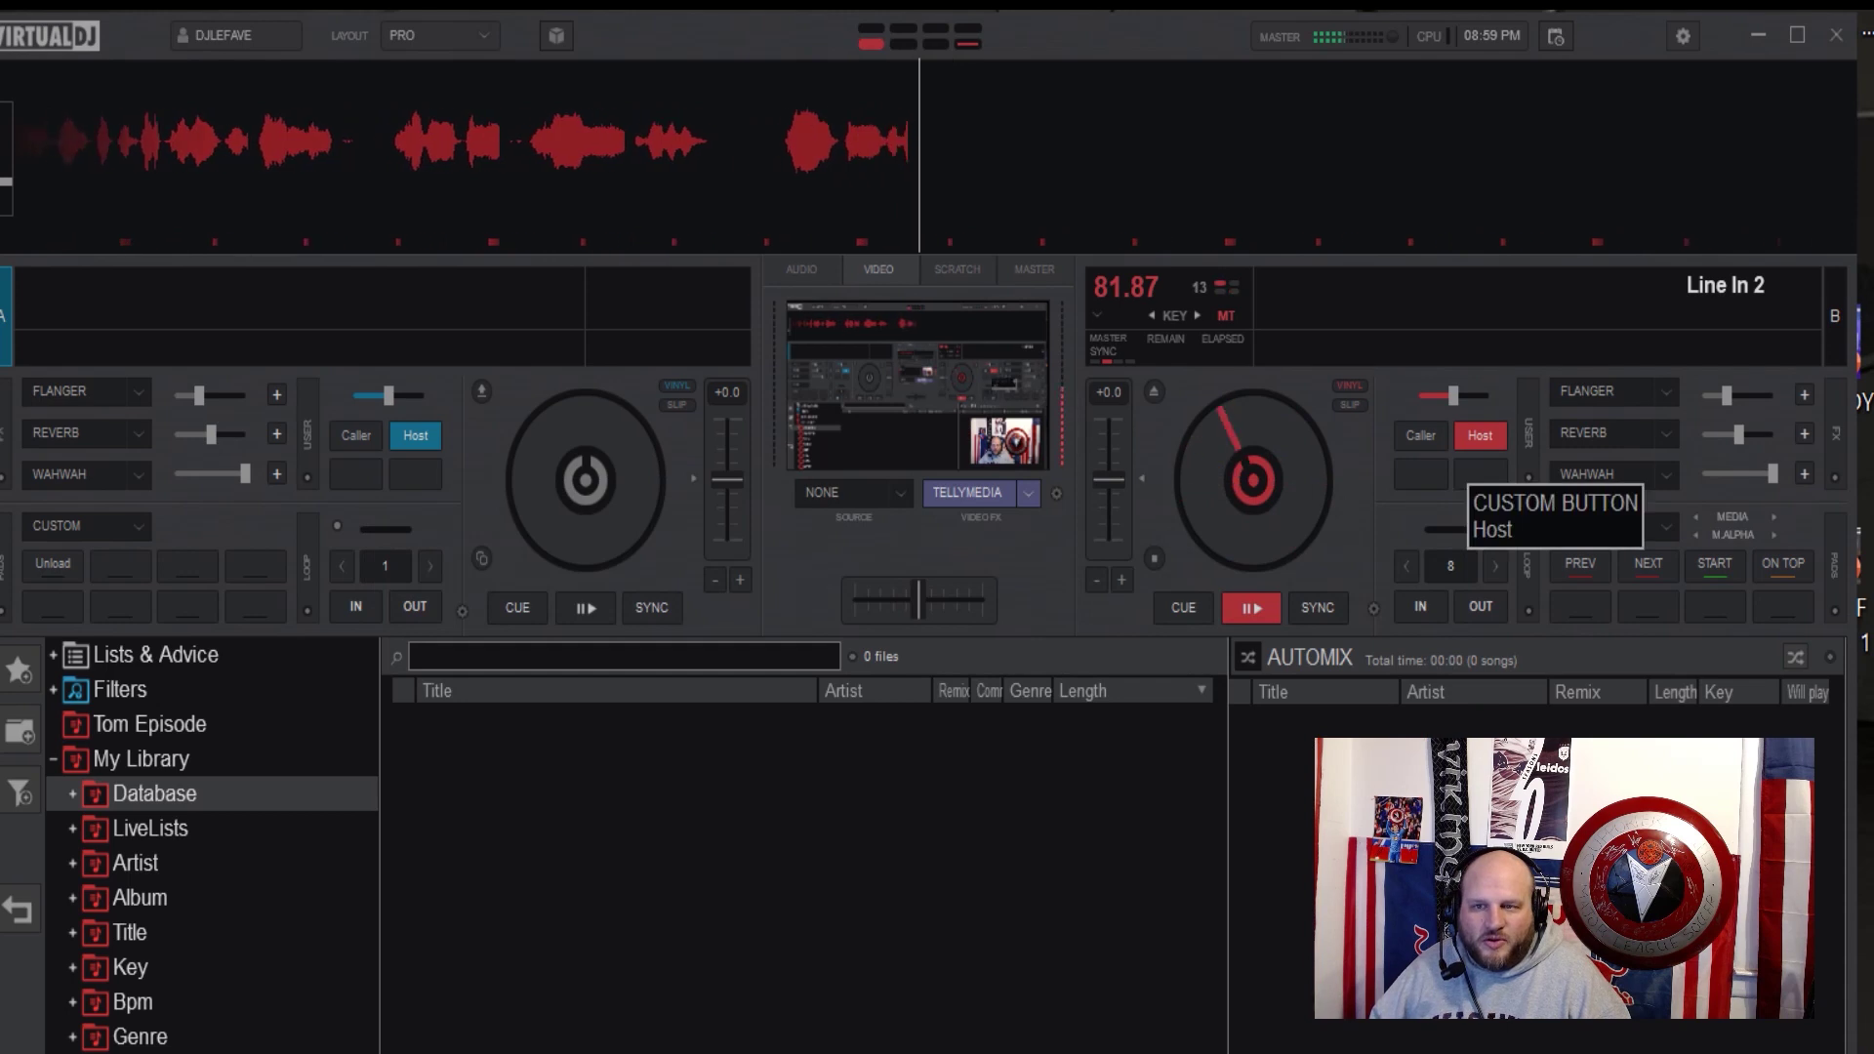
{"action": "right_click", "coordinate": [1481, 474]}
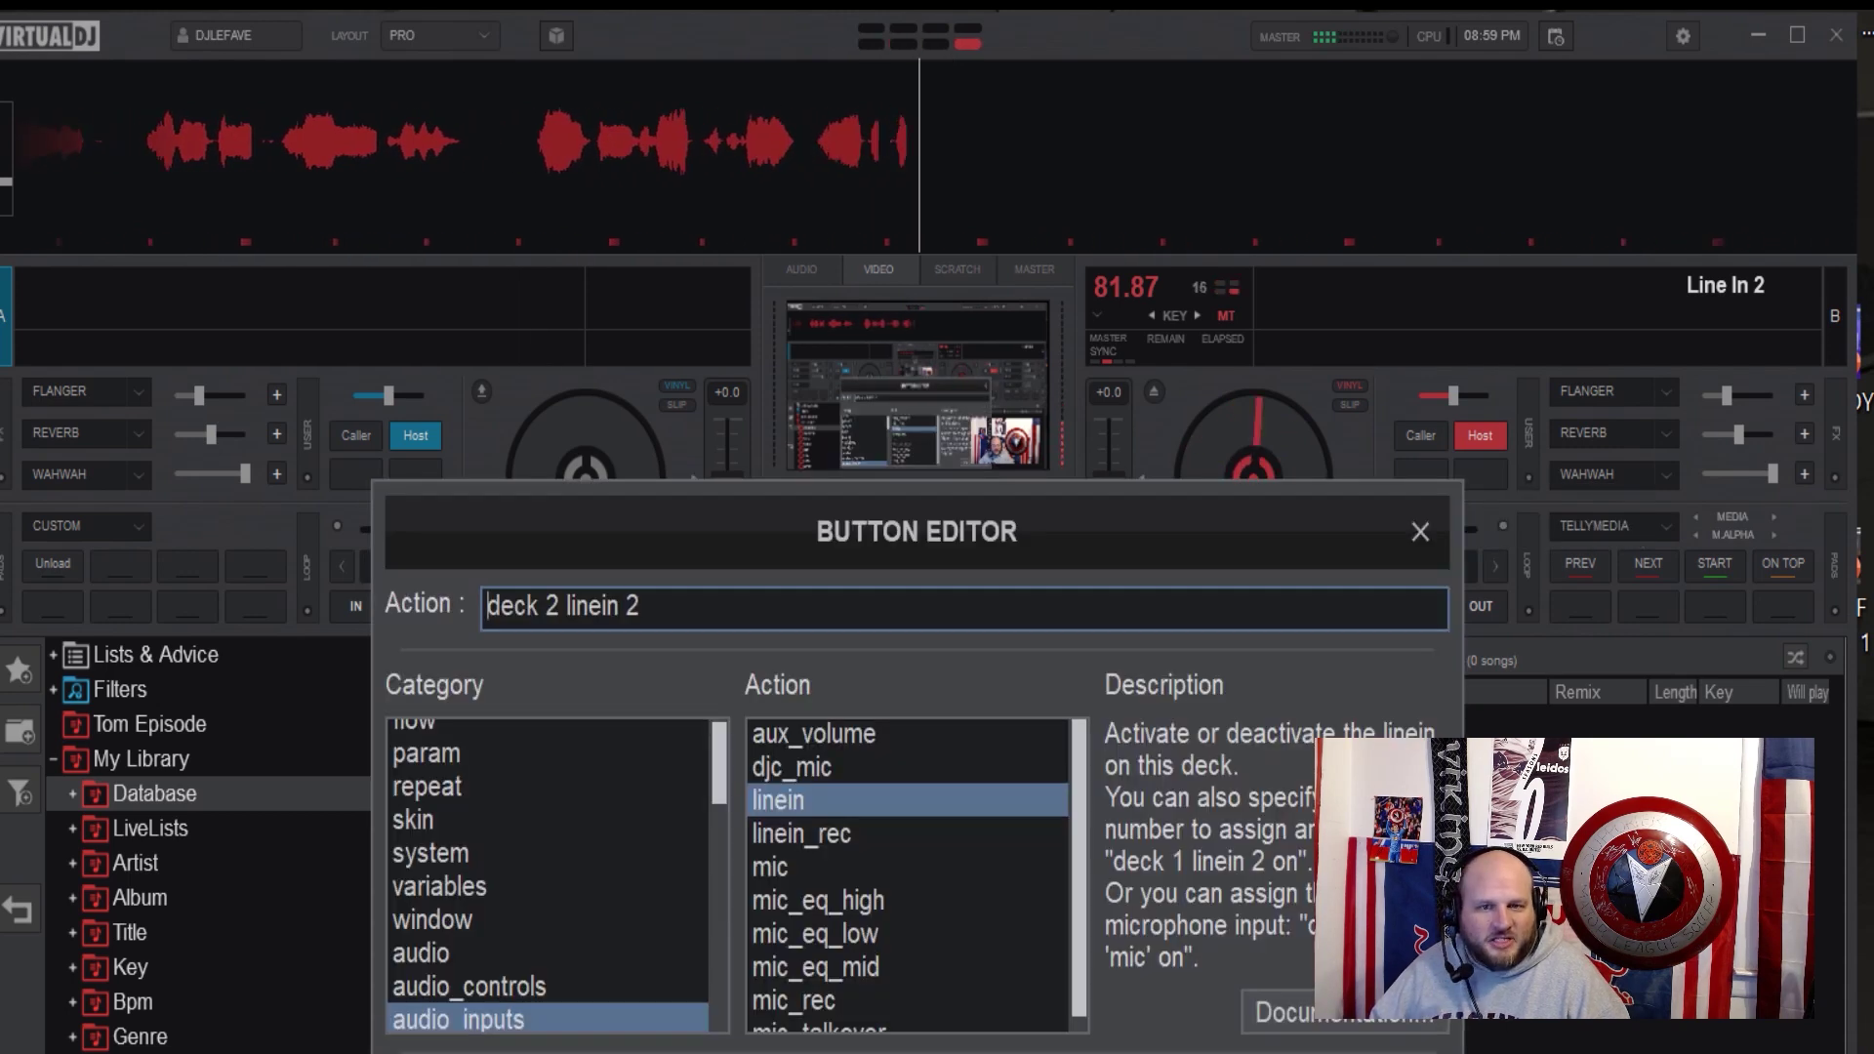
{"action": "left_click", "coordinate": [1420, 532]}
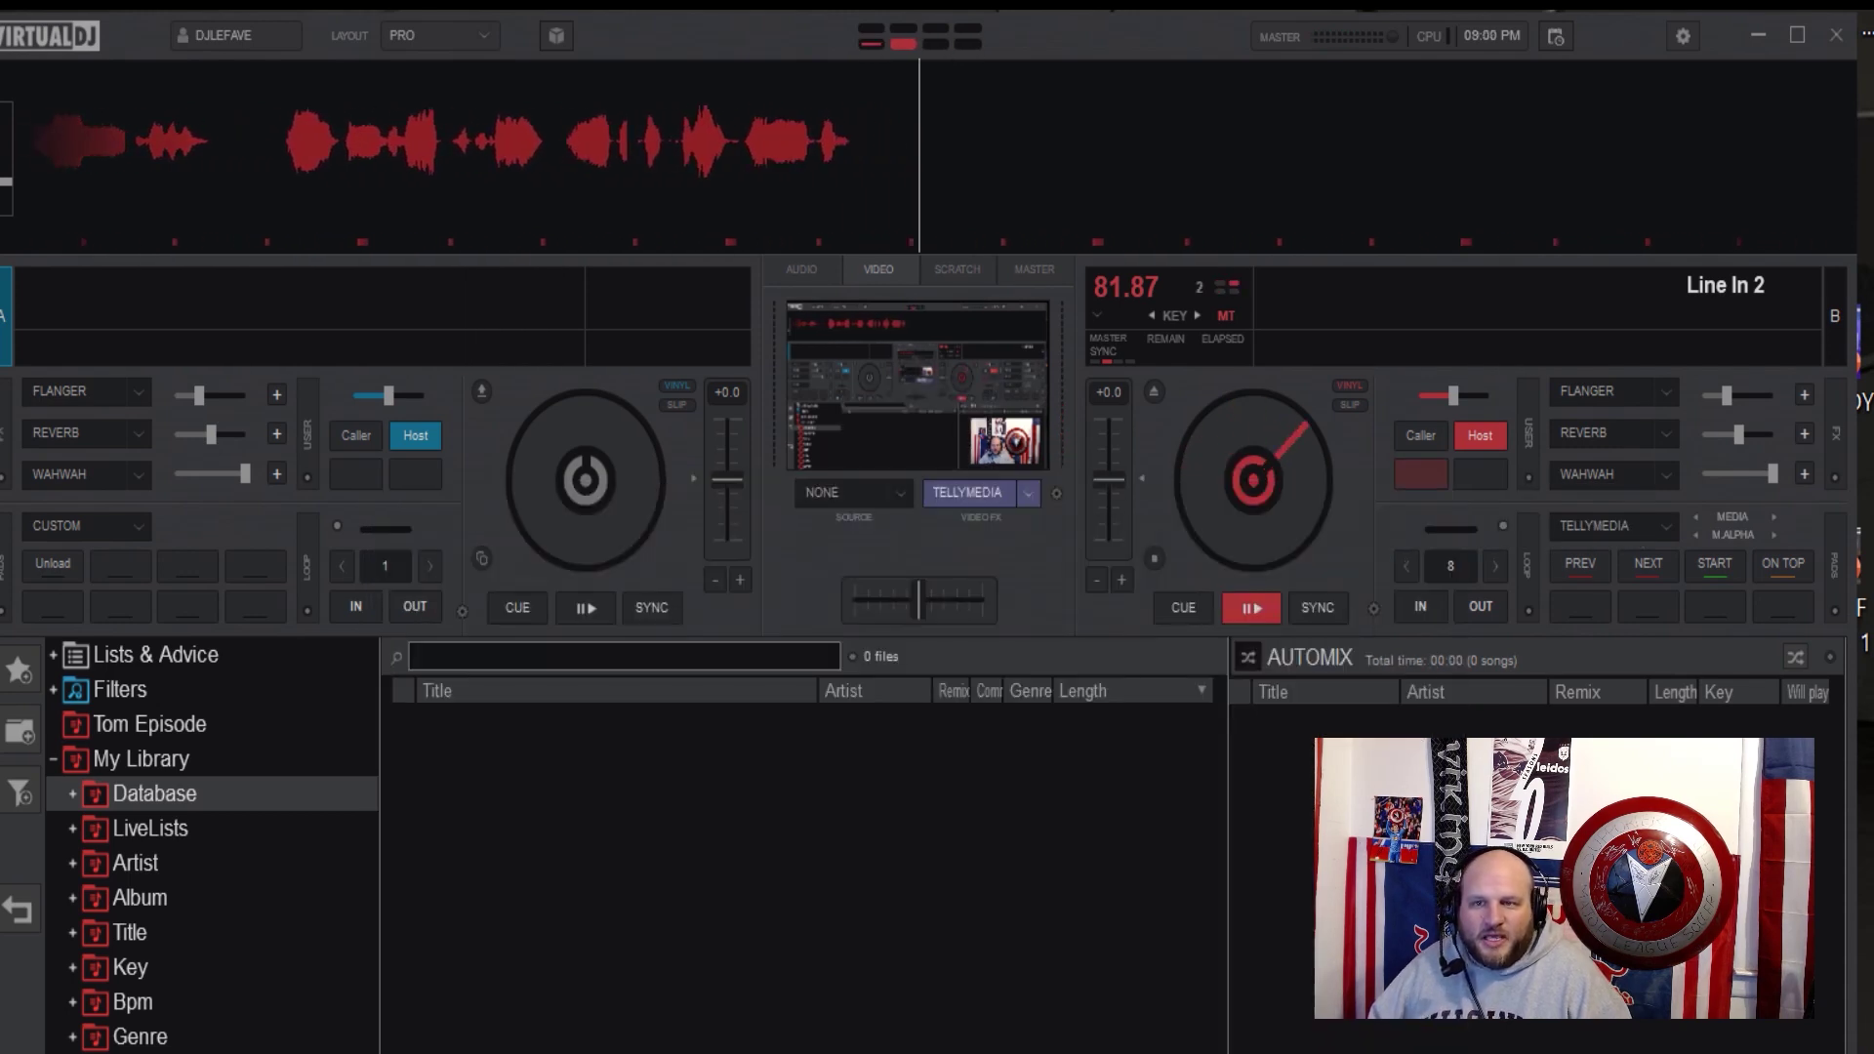
{"action": "left_click", "coordinate": [1421, 435]}
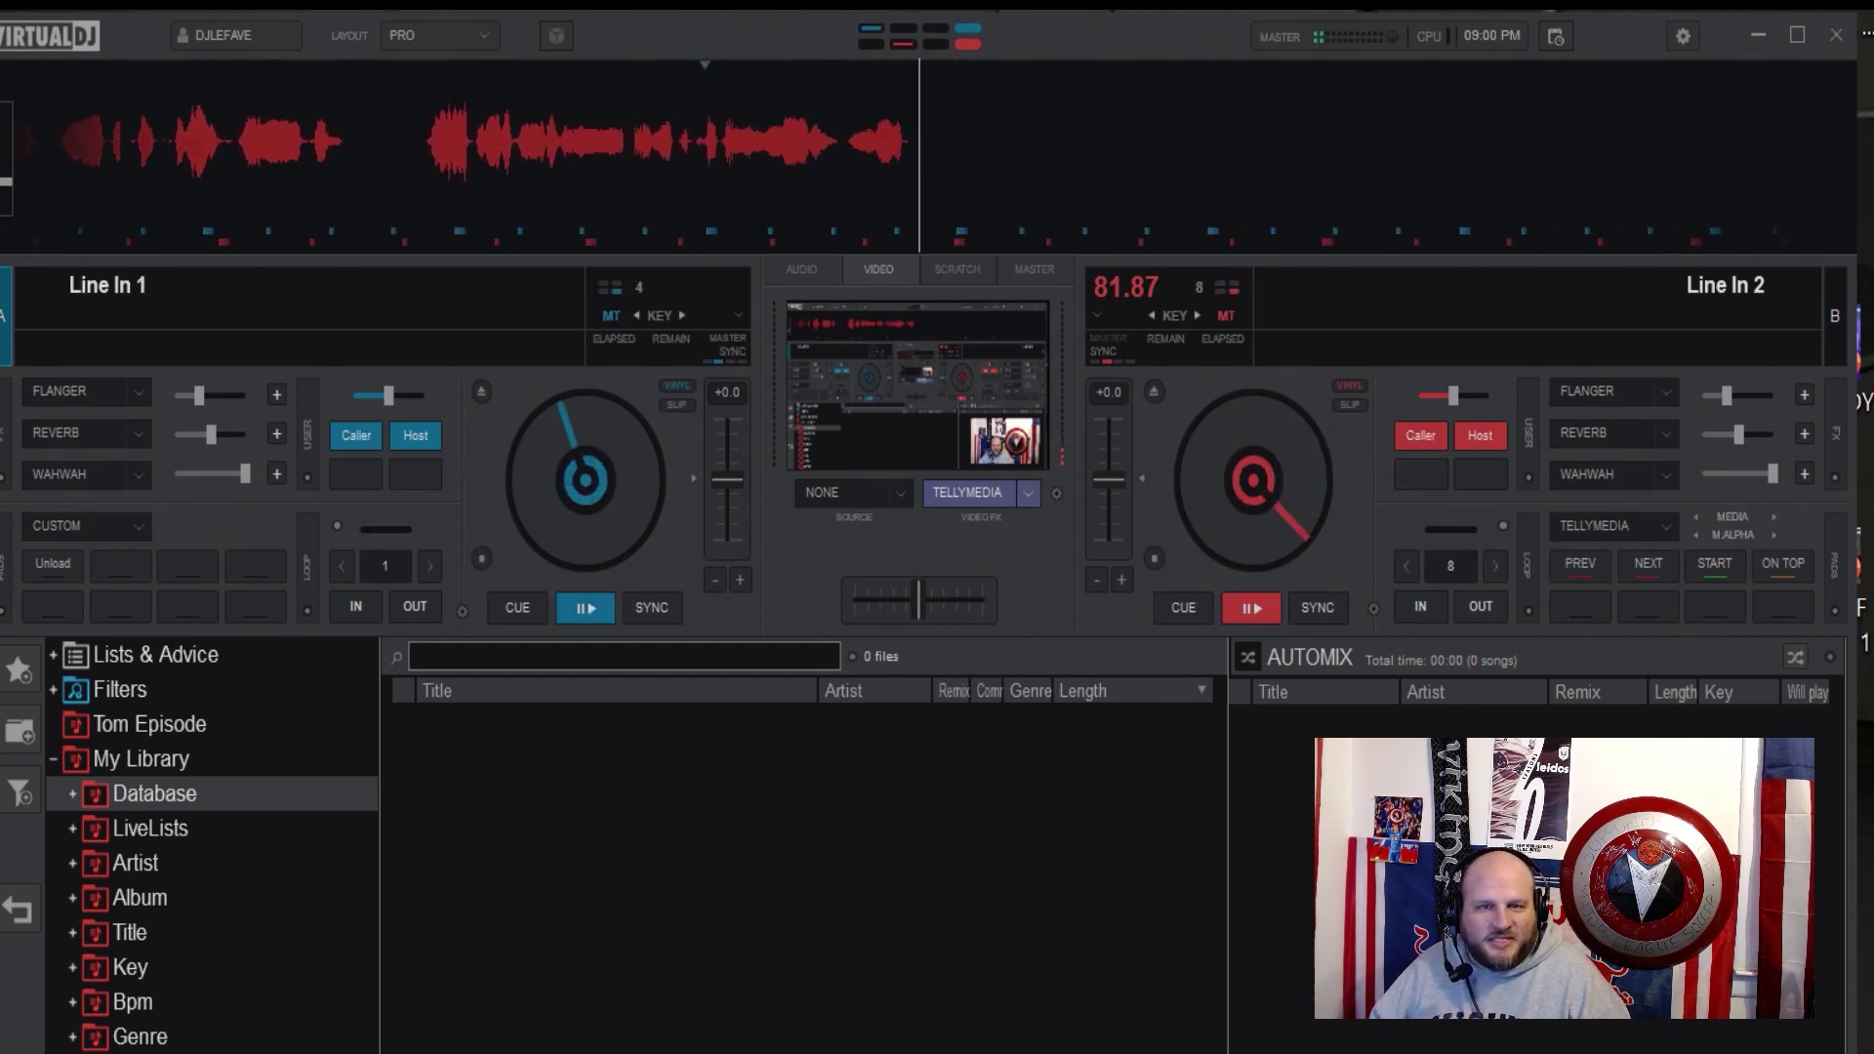
Briefly bring Google Voice in and out, then switch the center panel to the AUDIO mixer.
{"action": "left_click_drag", "start_coordinate": [1873, 29], "coordinate": [586, 31]}
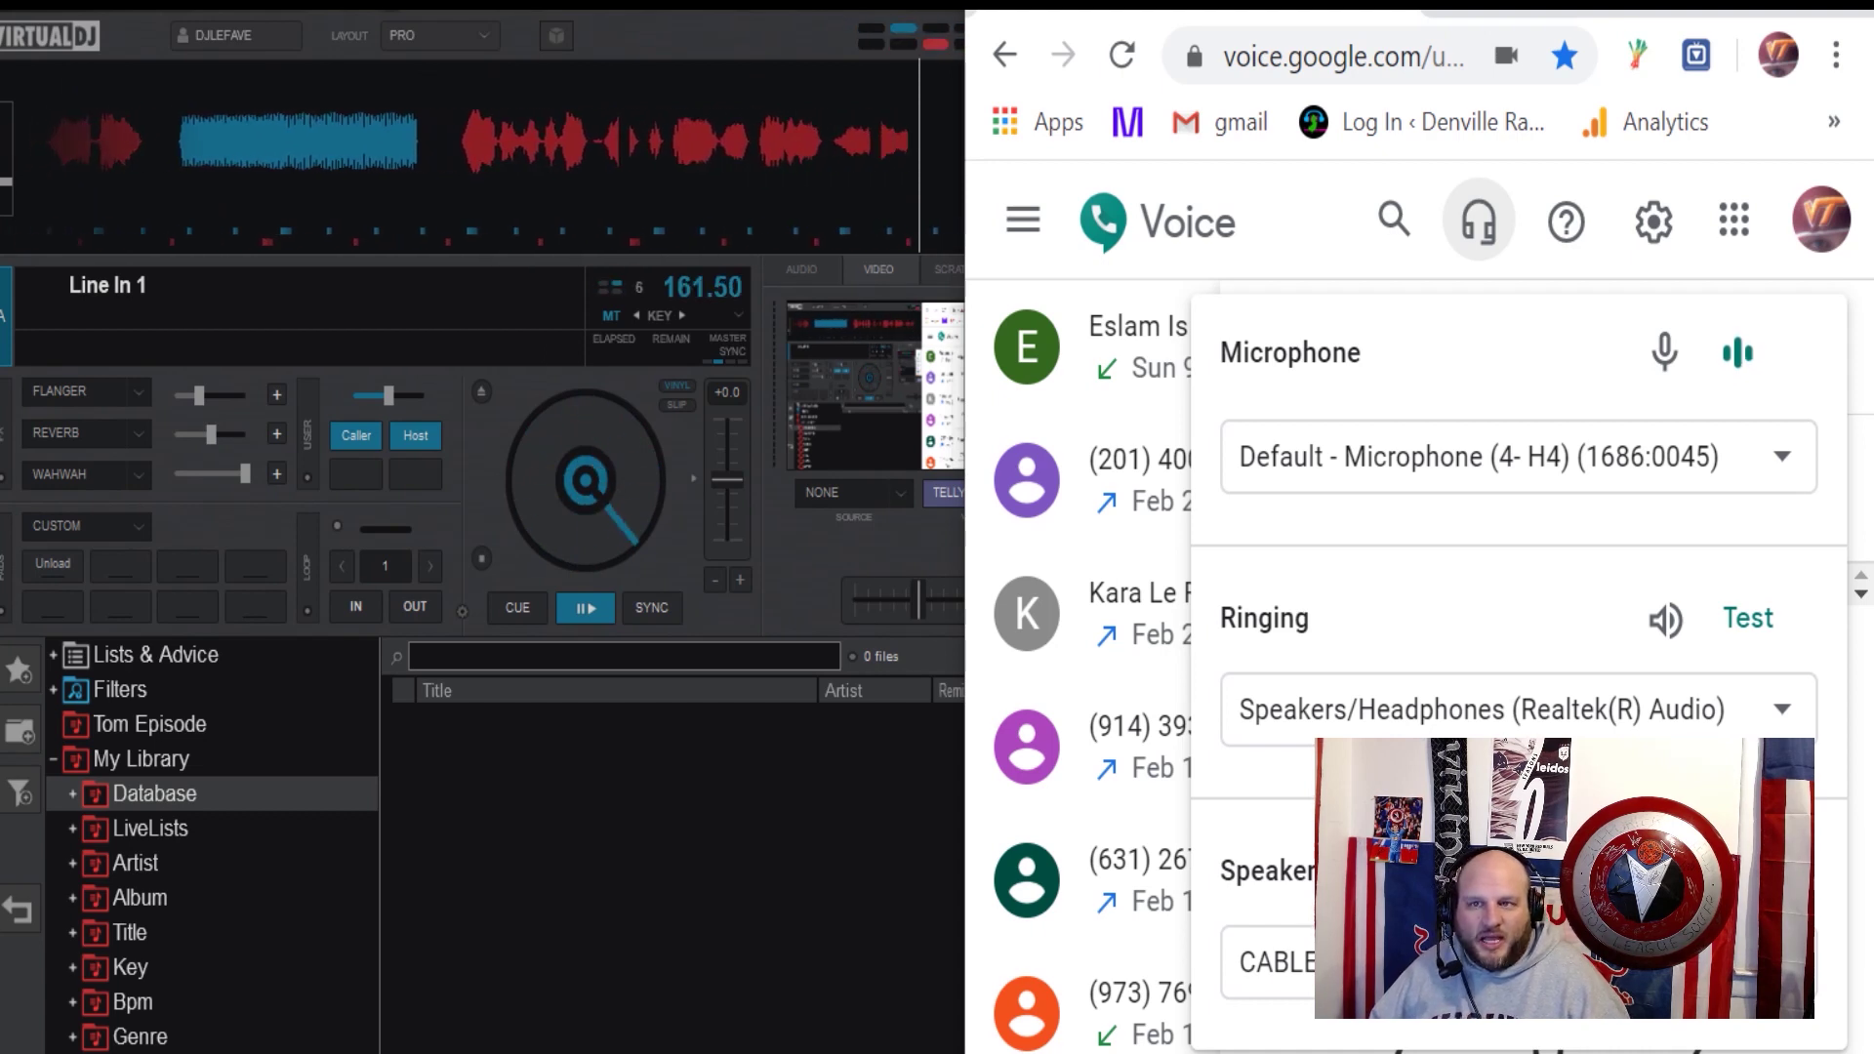
{"action": "left_click_drag", "start_coordinate": [1464, 13], "coordinate": [1873, 11]}
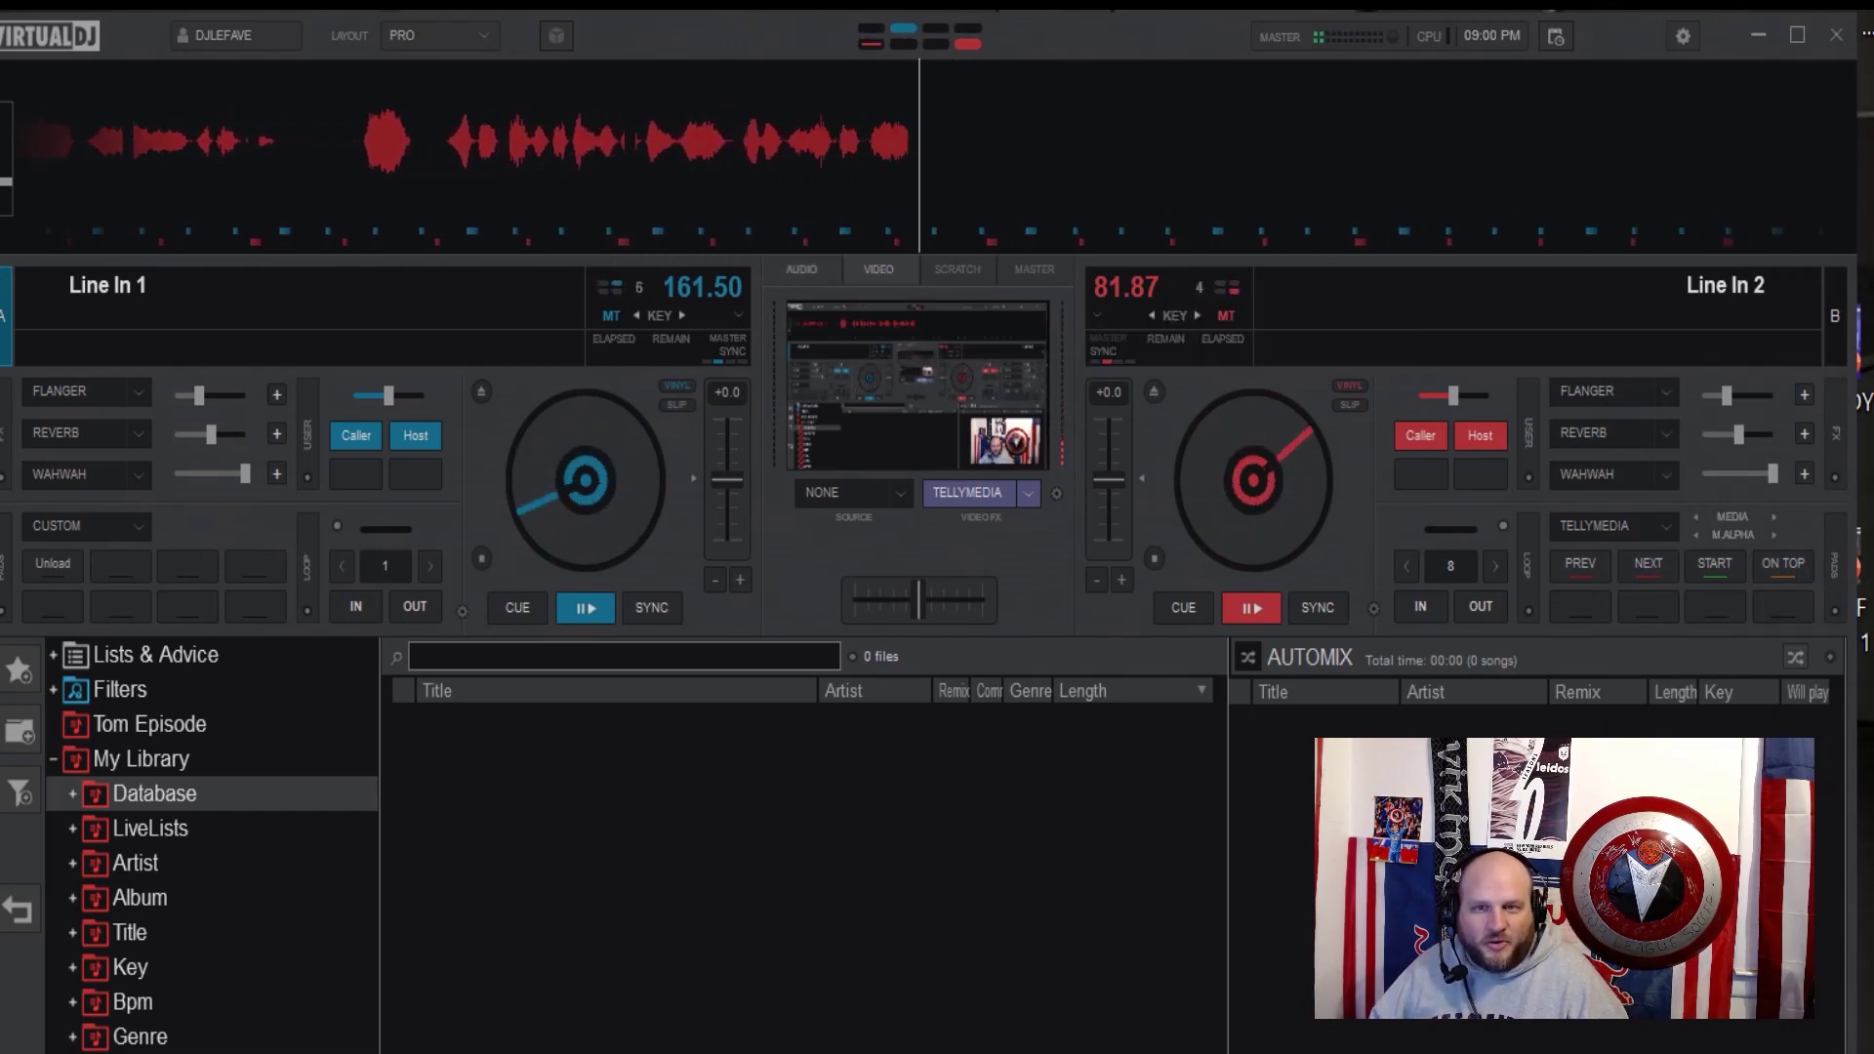
{"action": "left_click", "coordinate": [801, 269]}
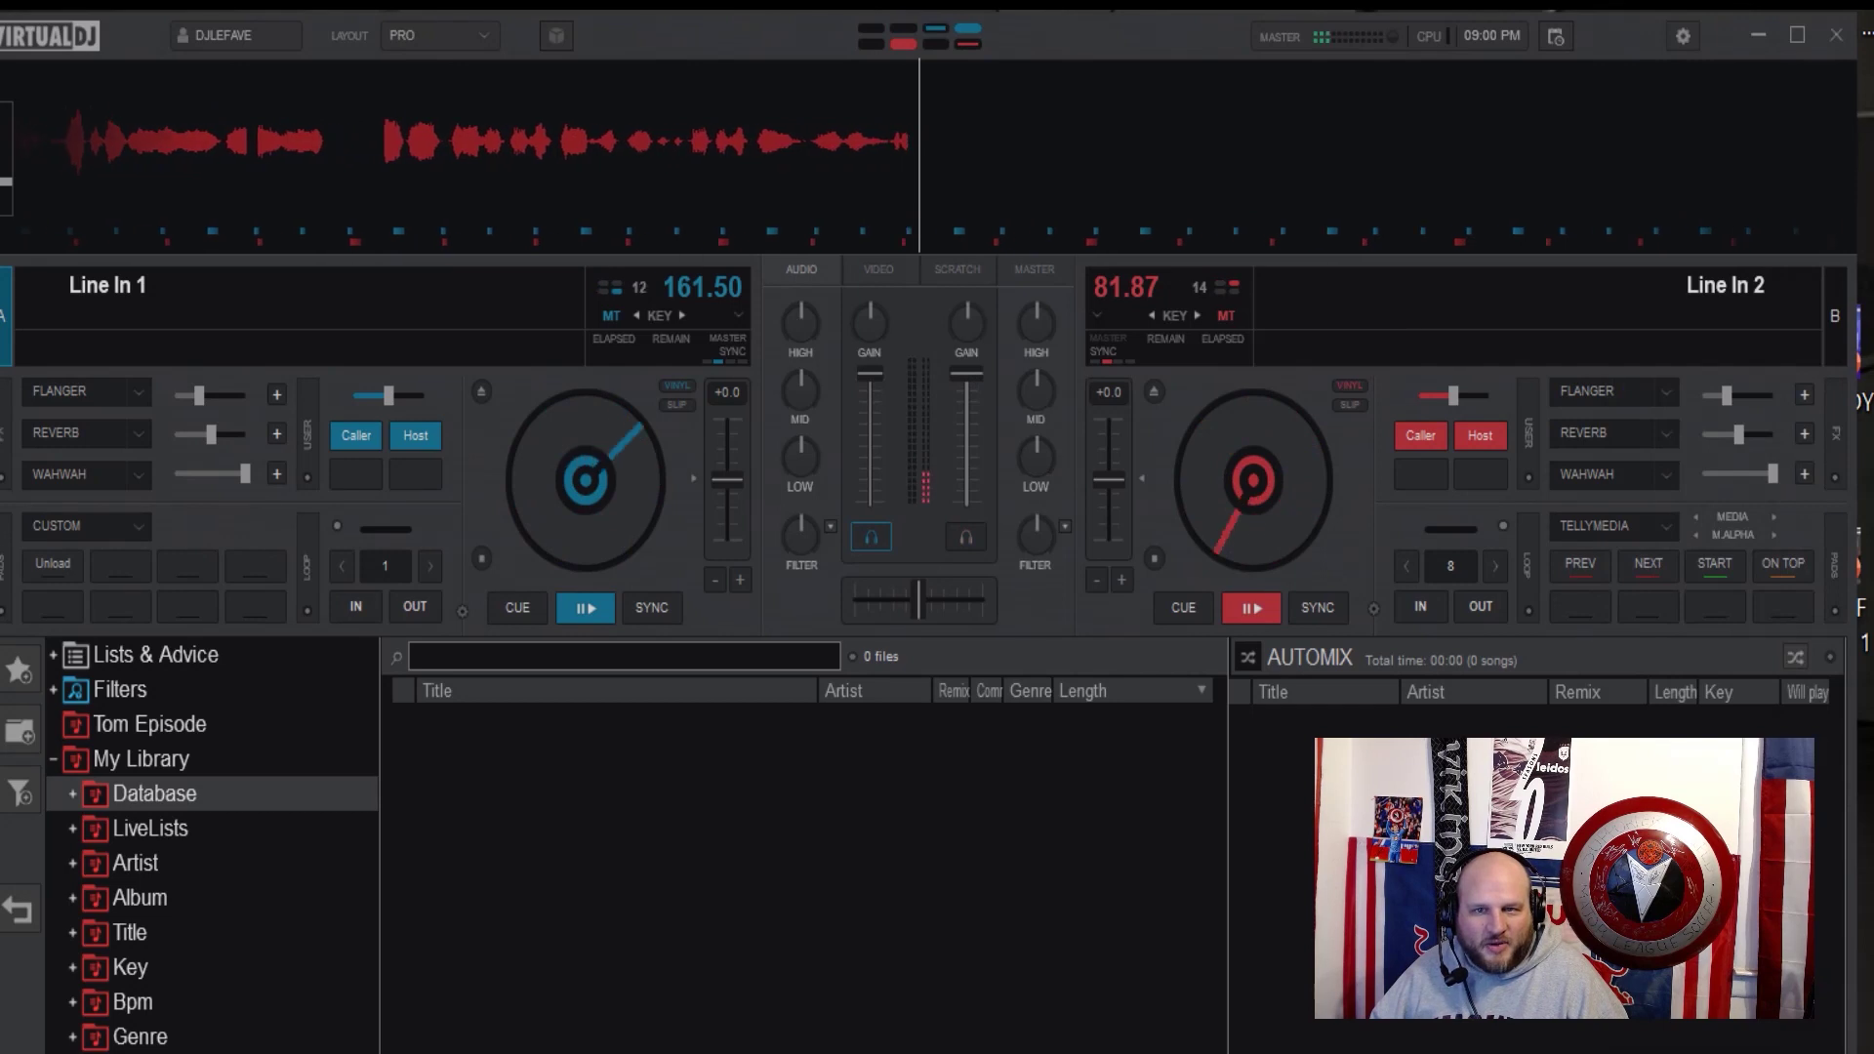
Switch to the 4-Decks layout, cue deck 1 with PFL, and bring Skype's Settings over VirtualDJ.
{"action": "left_click", "coordinate": [457, 32]}
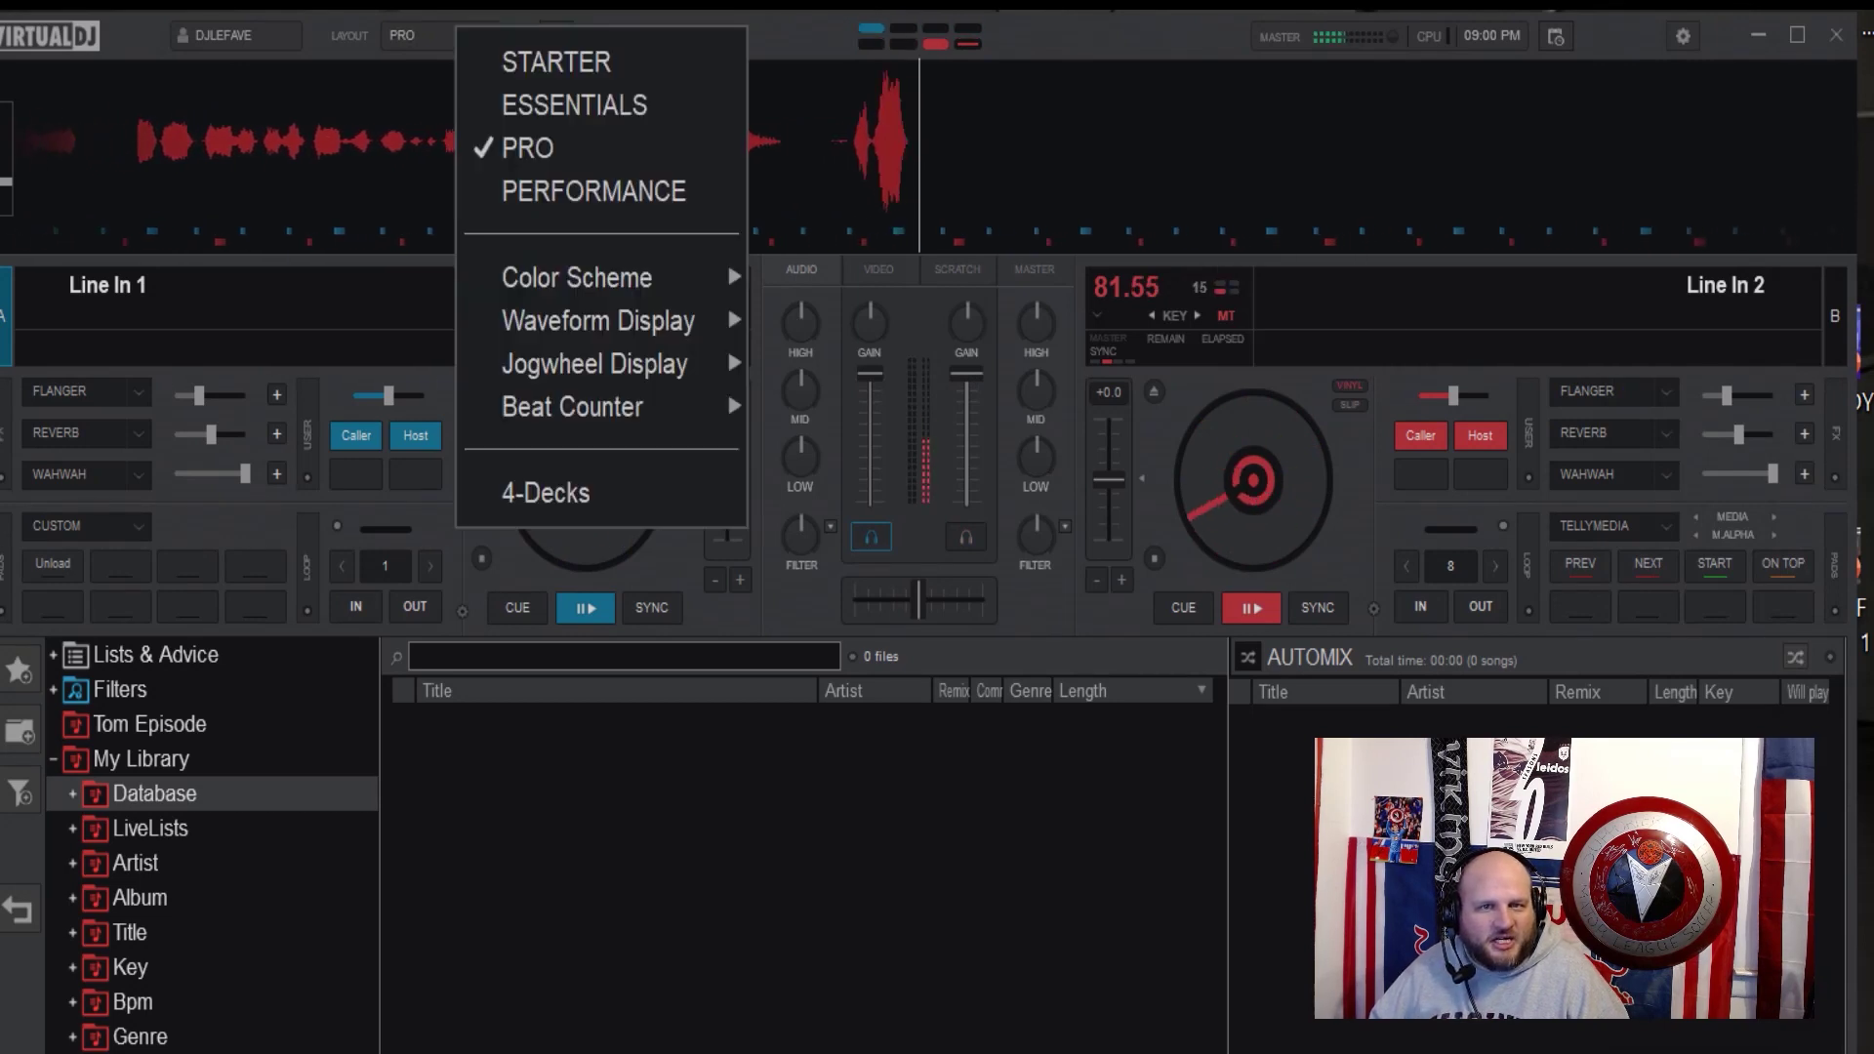
{"action": "left_click", "coordinate": [546, 493]}
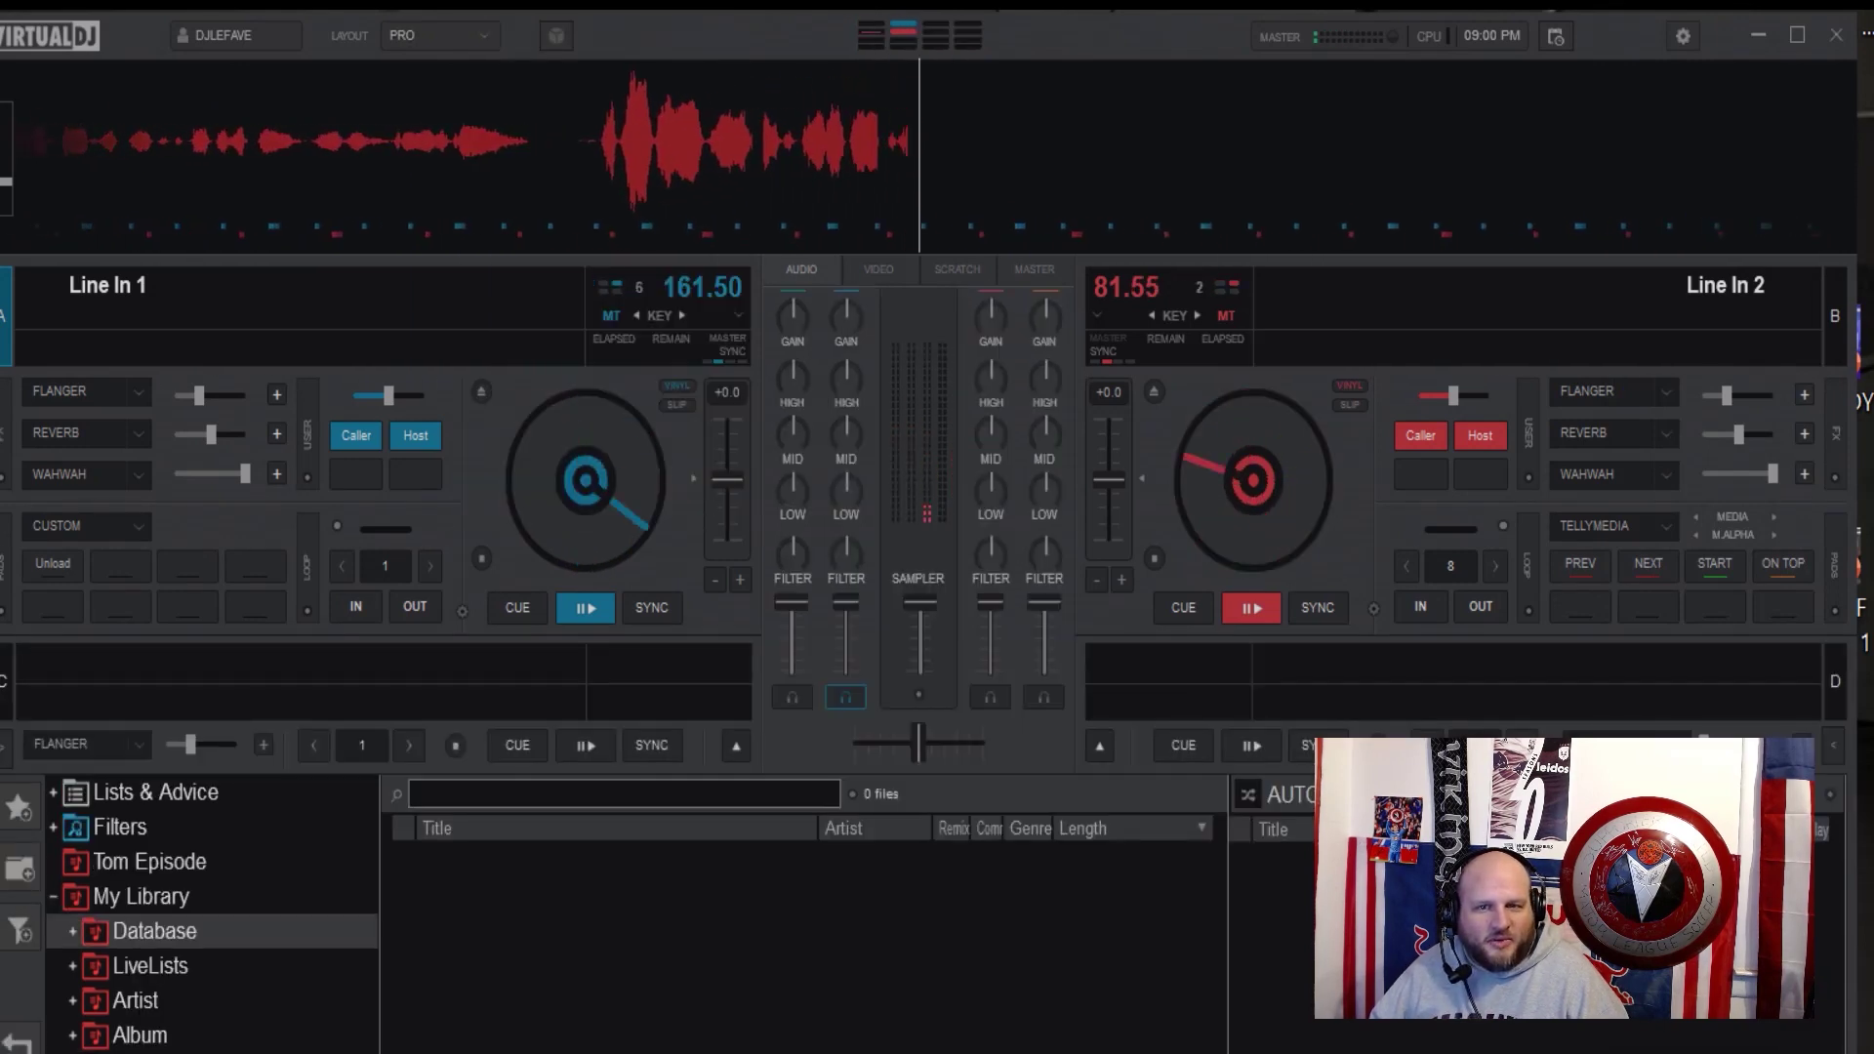
{"action": "left_click", "coordinate": [792, 697]}
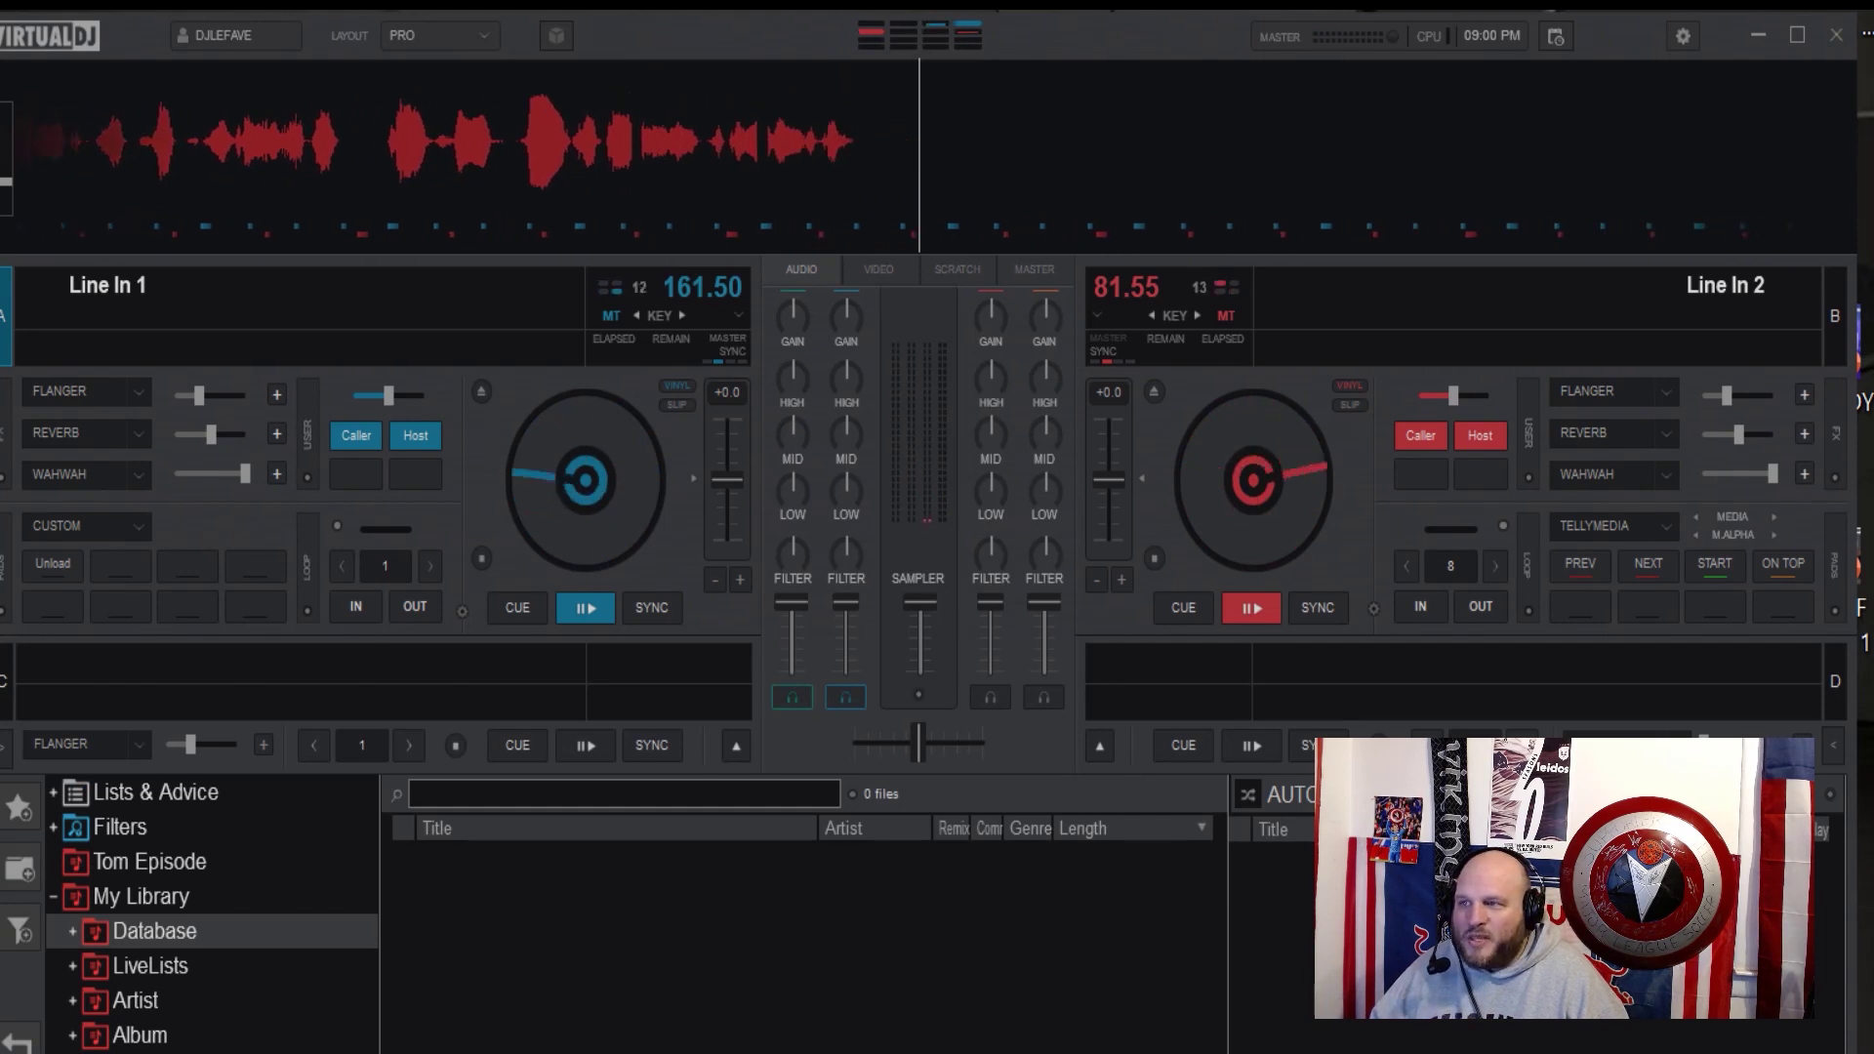
{"action": "left_click_drag", "start_coordinate": [1873, 49], "coordinate": [896, 3]}
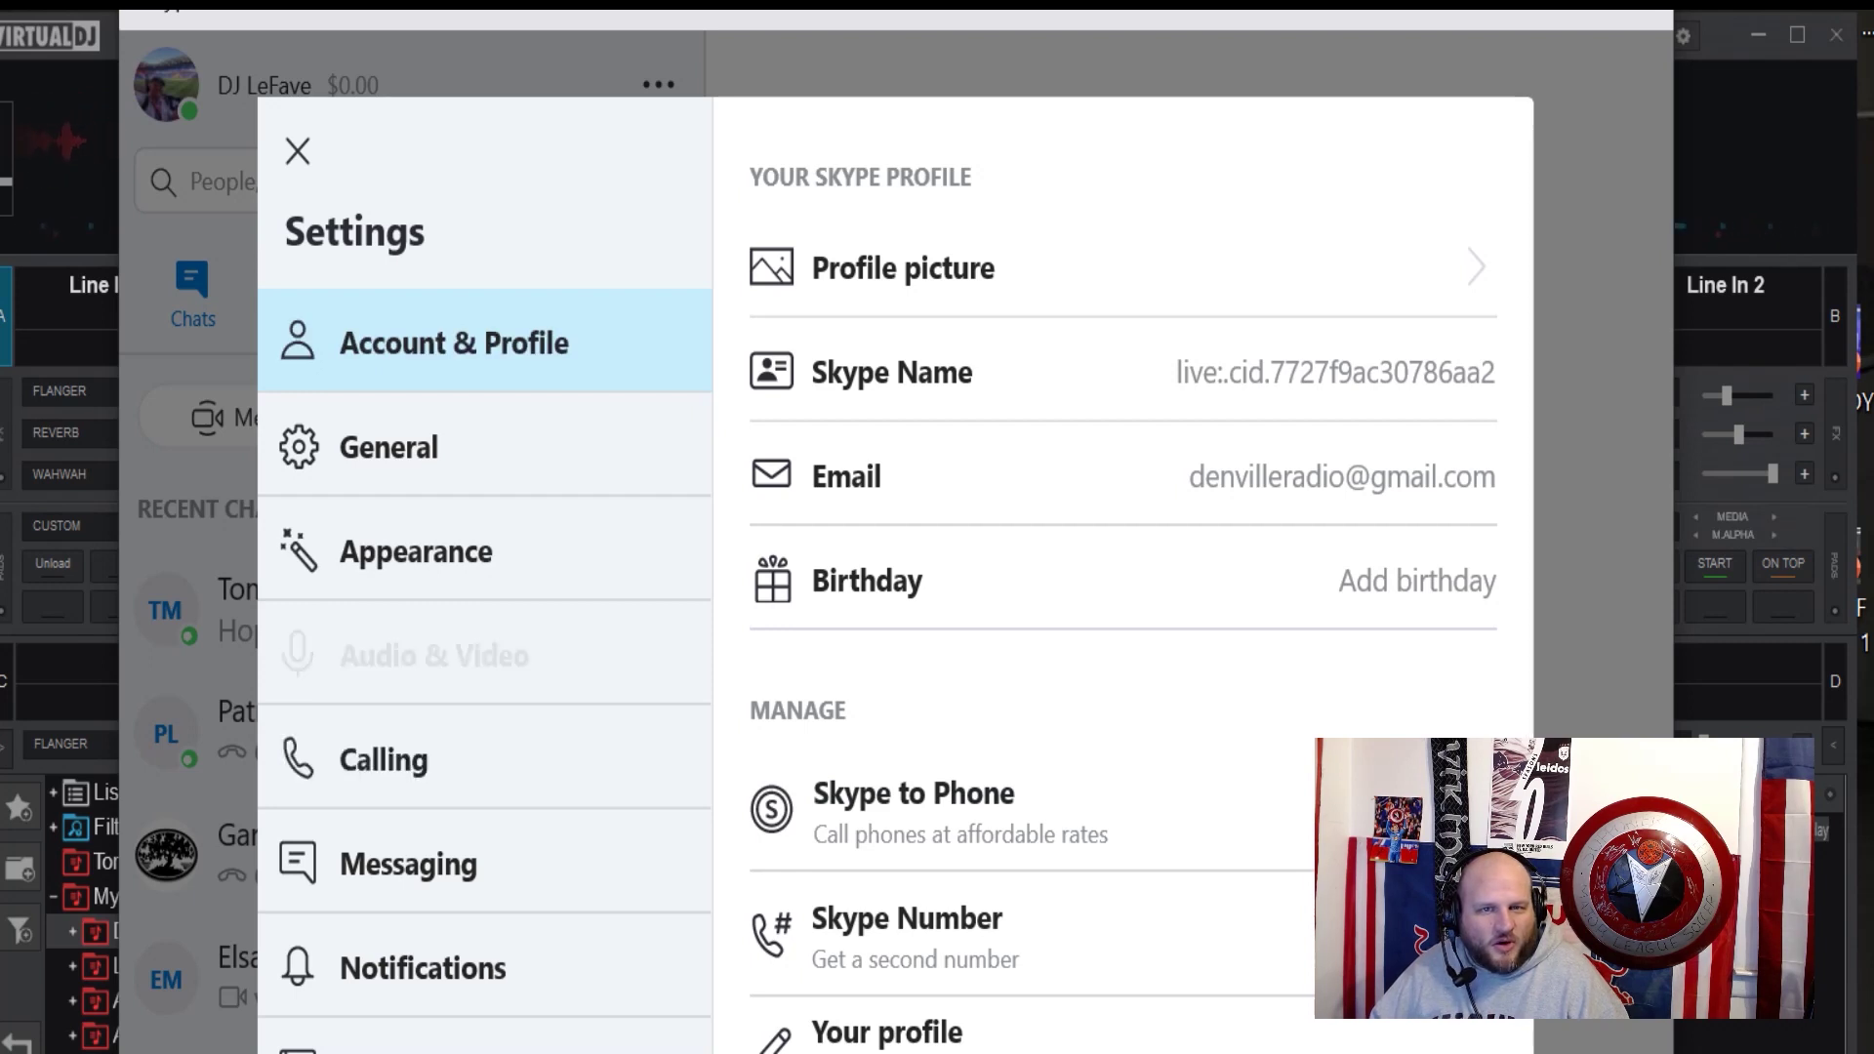
Open Skype's Audio & Video settings, play the test audio to CABLE-D Input, then lower the window.
{"action": "left_click", "coordinate": [434, 655]}
{"action": "scroll", "coordinate": [1123, 585], "scroll_direction": "down", "scroll_amount": 6}
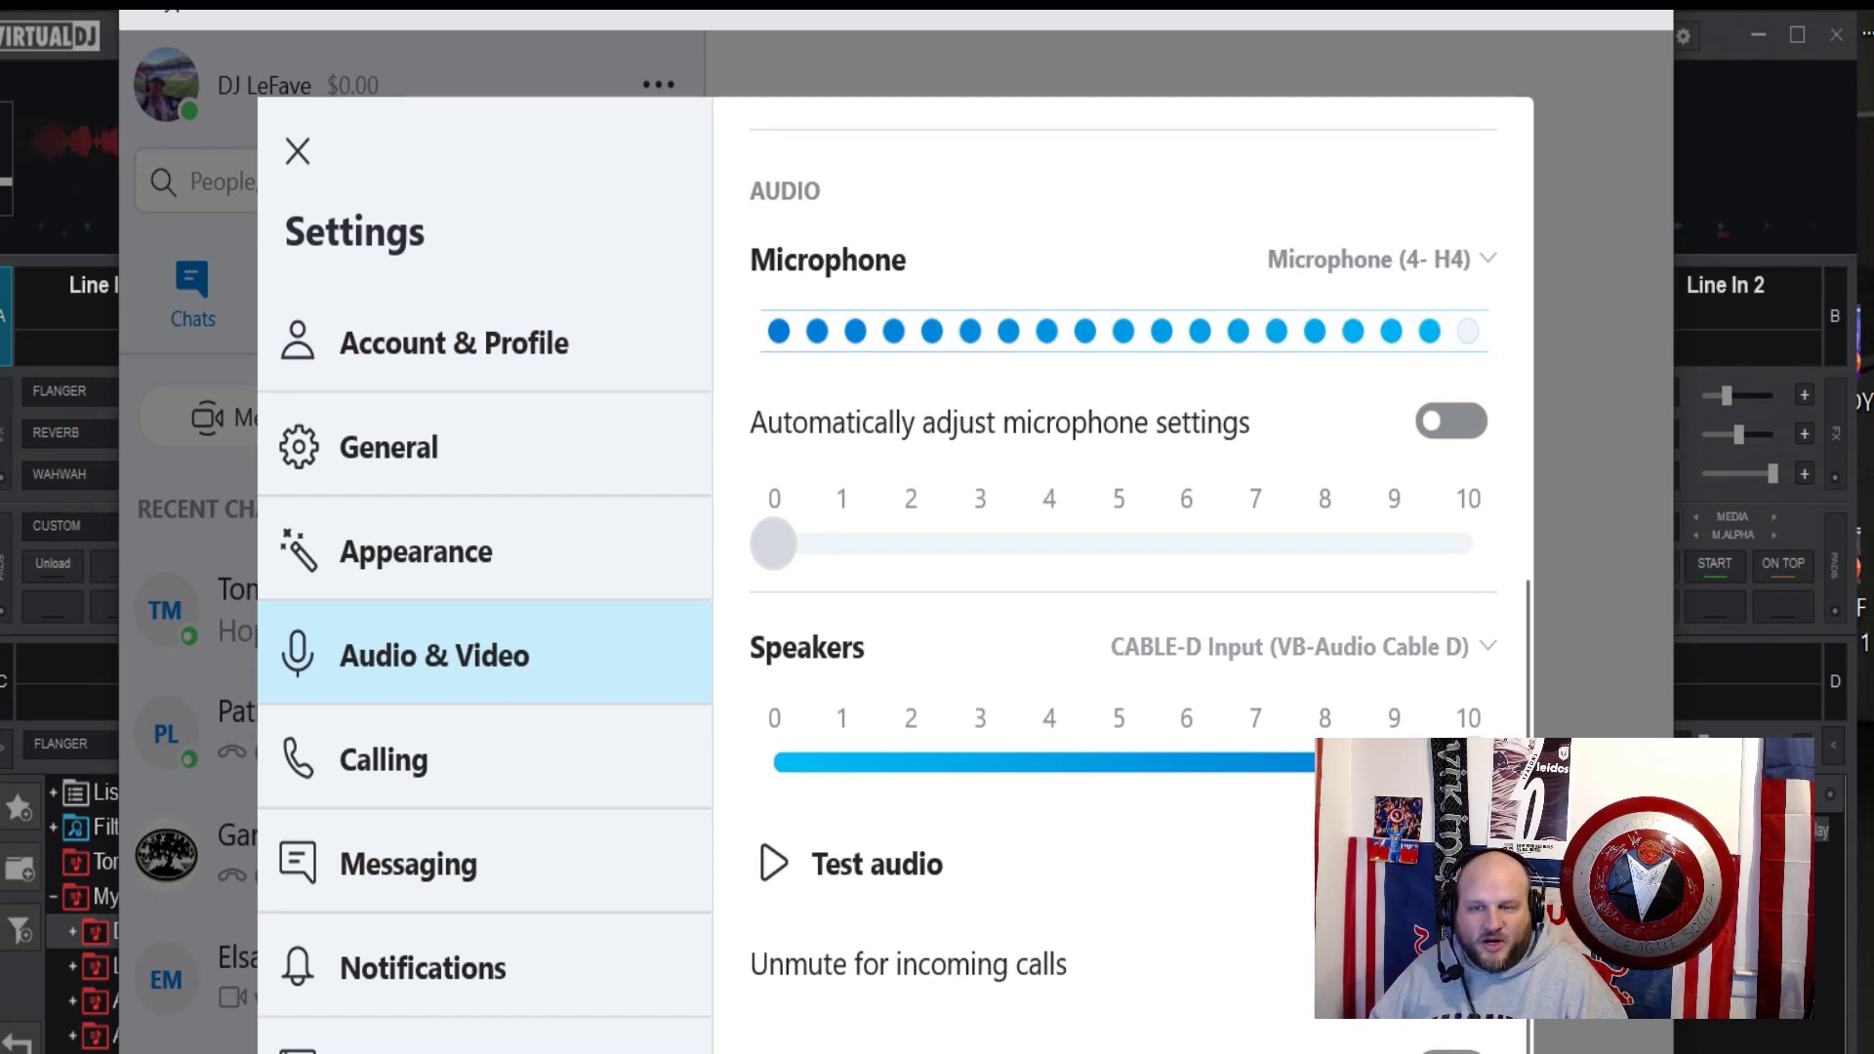
{"action": "left_click", "coordinate": [774, 863]}
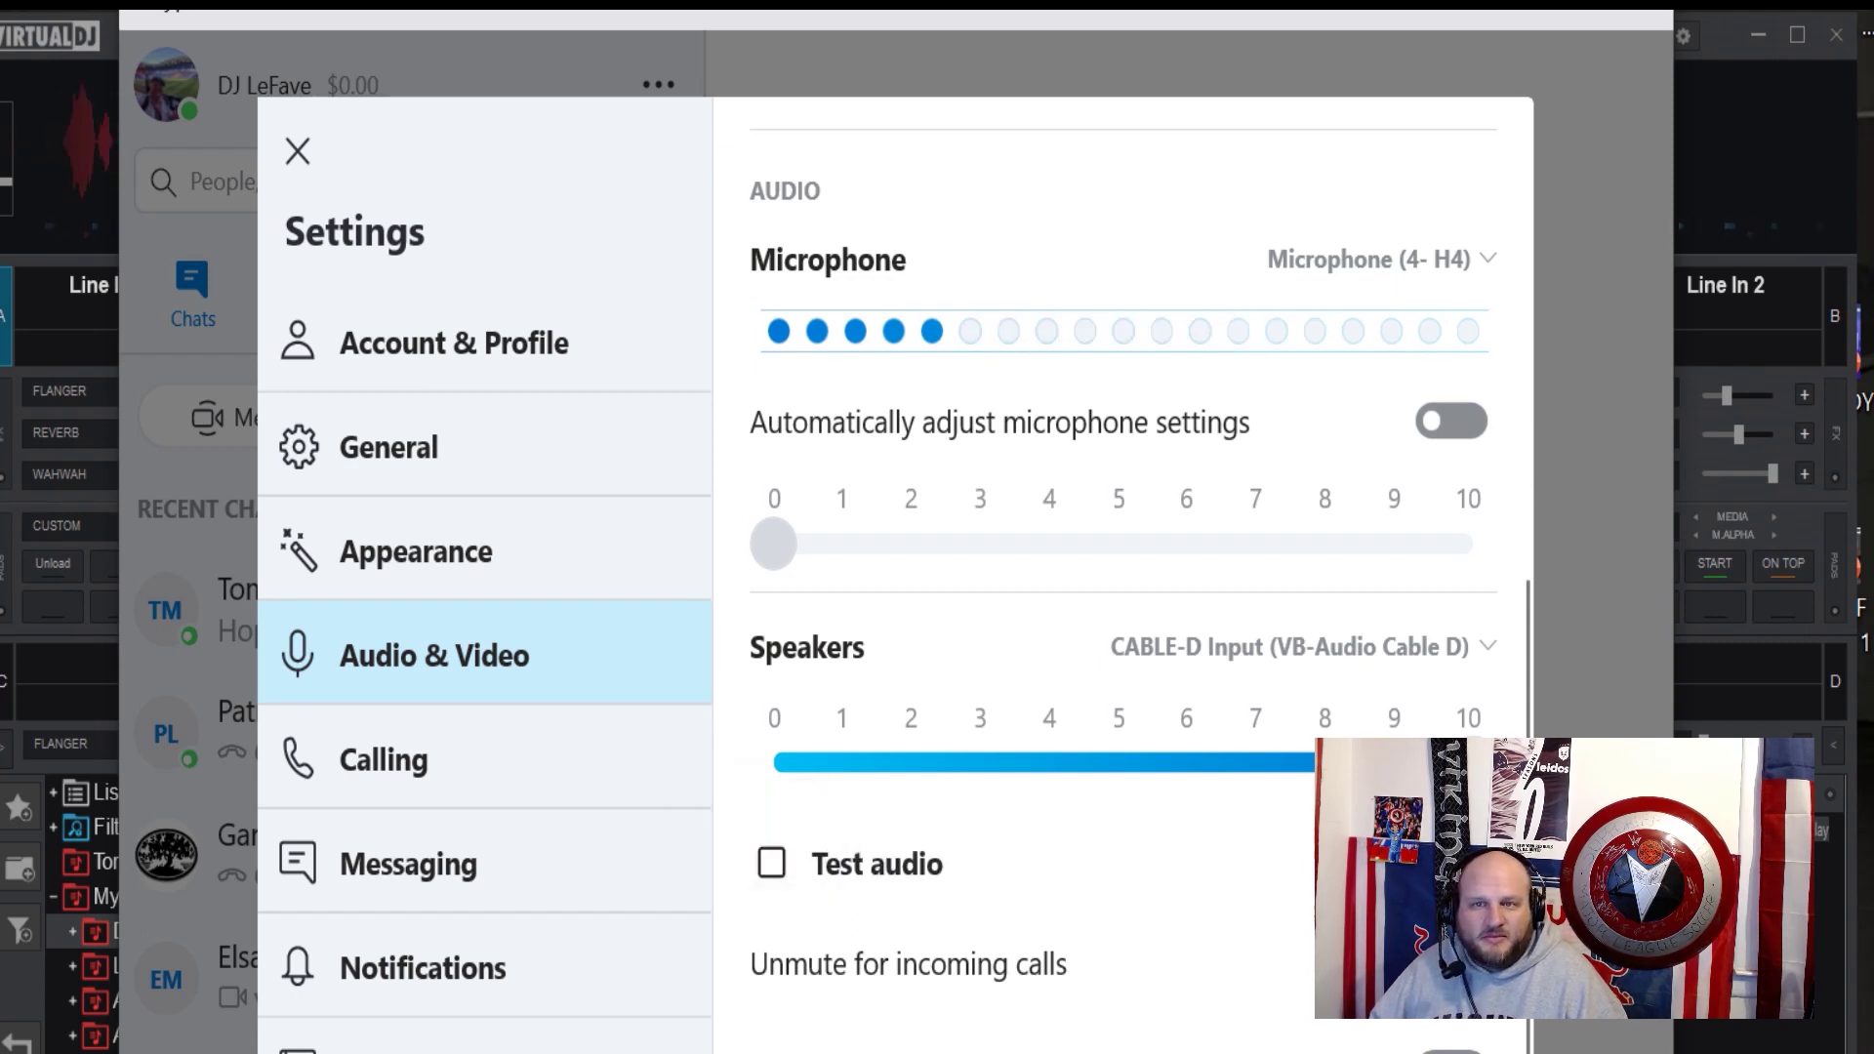
{"action": "left_click_drag", "start_coordinate": [829, 20], "coordinate": [865, 482]}
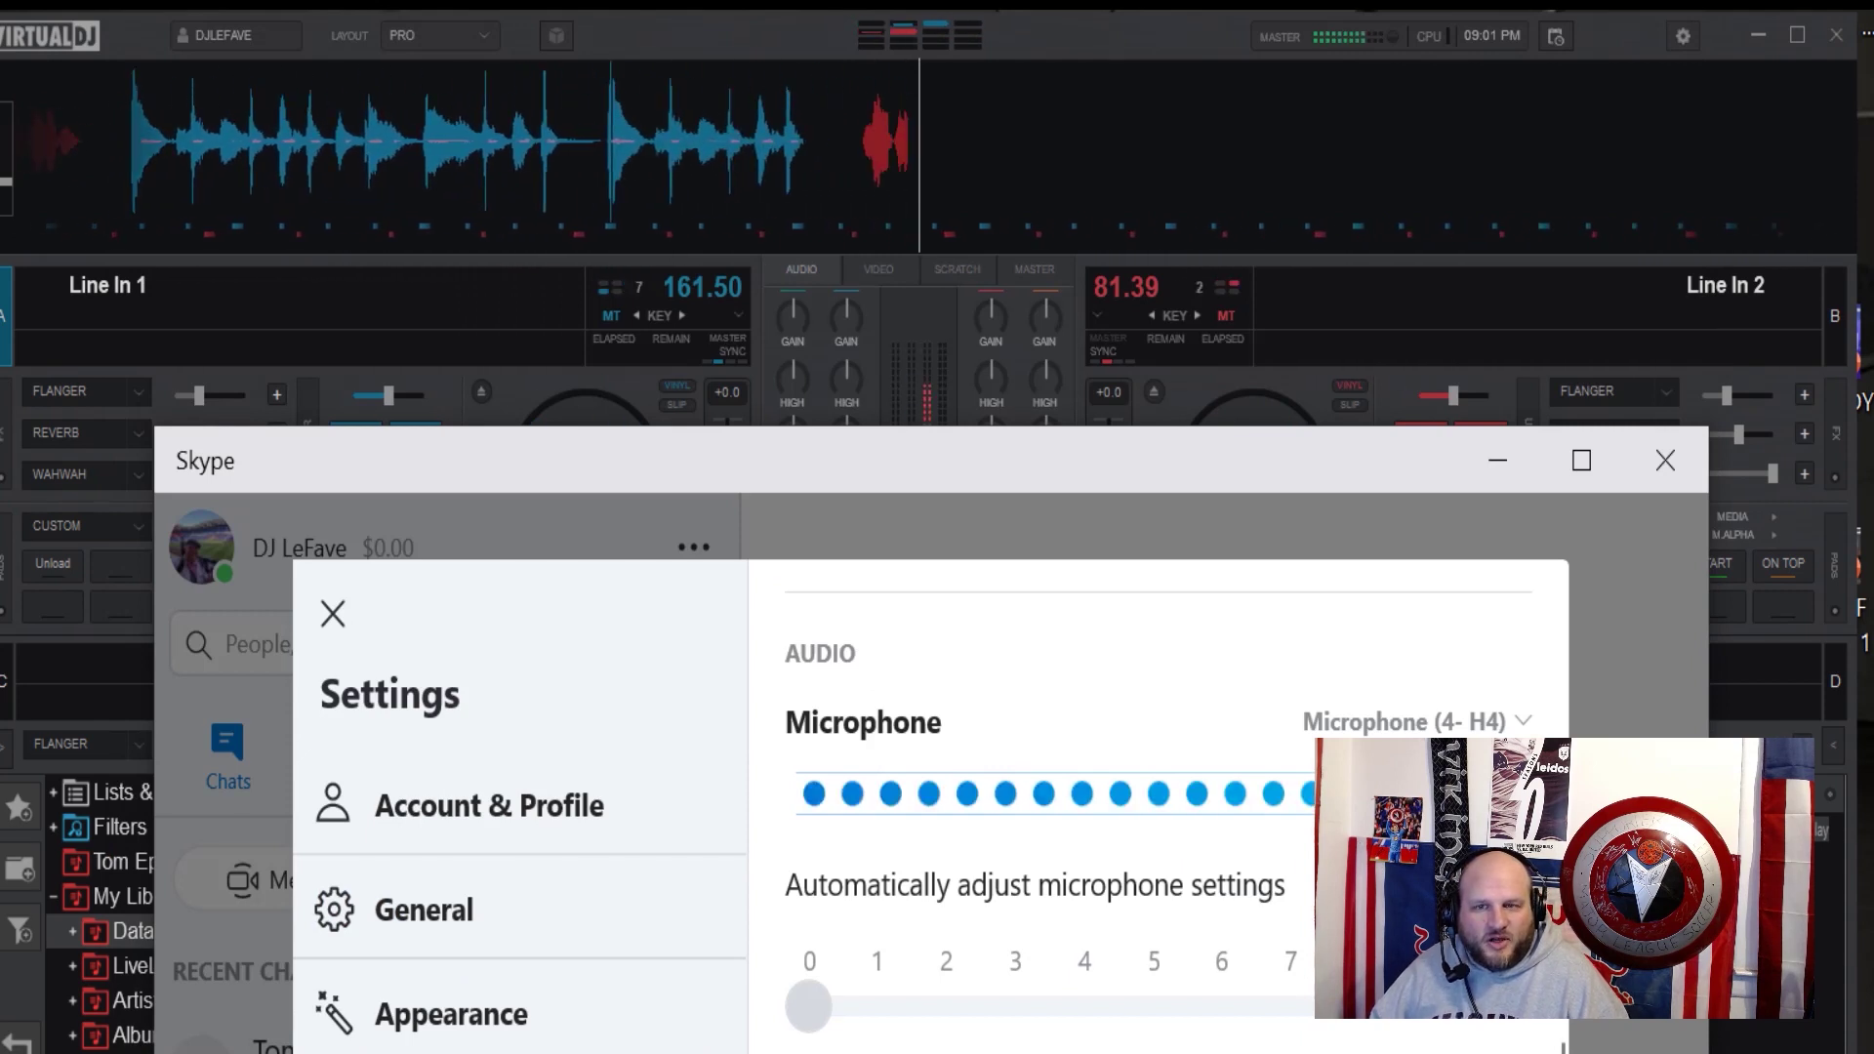
Move Skype out of view and toggle deck 2's Host button off and on to restart Line In 2.
{"action": "left_click_drag", "start_coordinate": [865, 469], "coordinate": [1873, 332]}
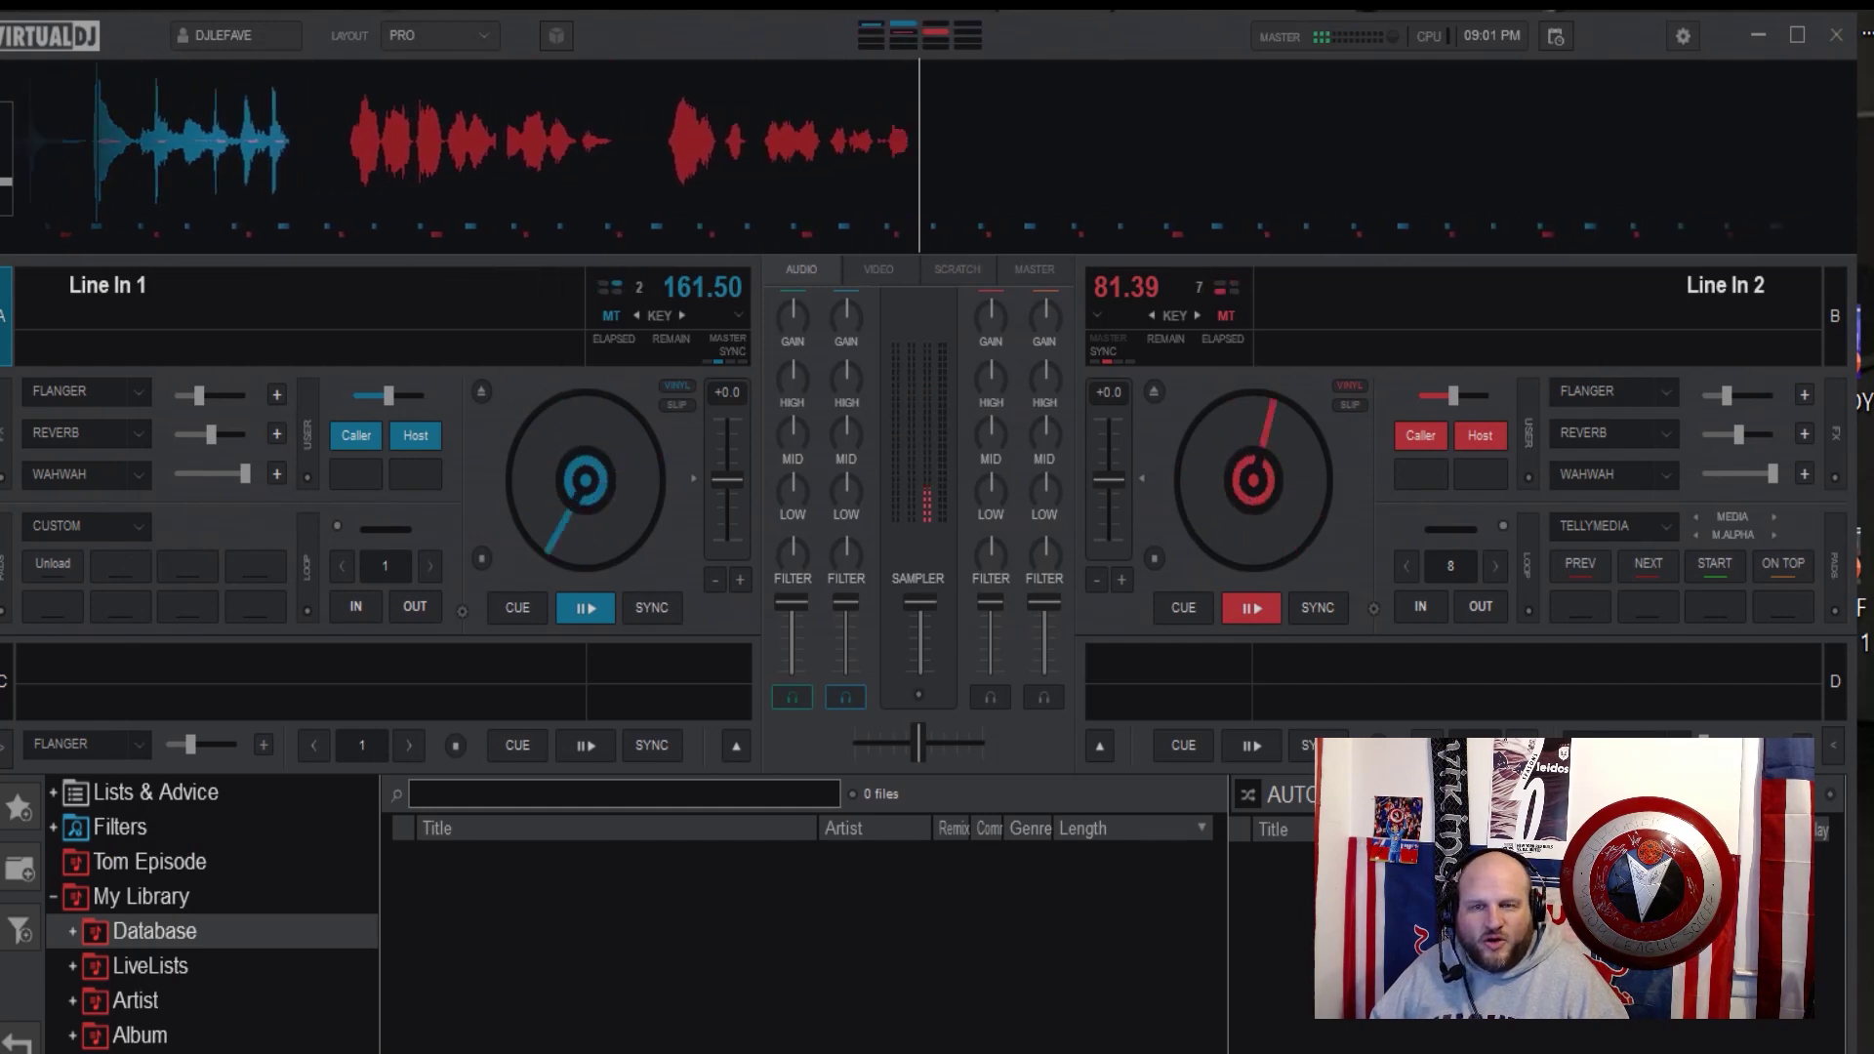
{"action": "left_click", "coordinate": [1480, 438]}
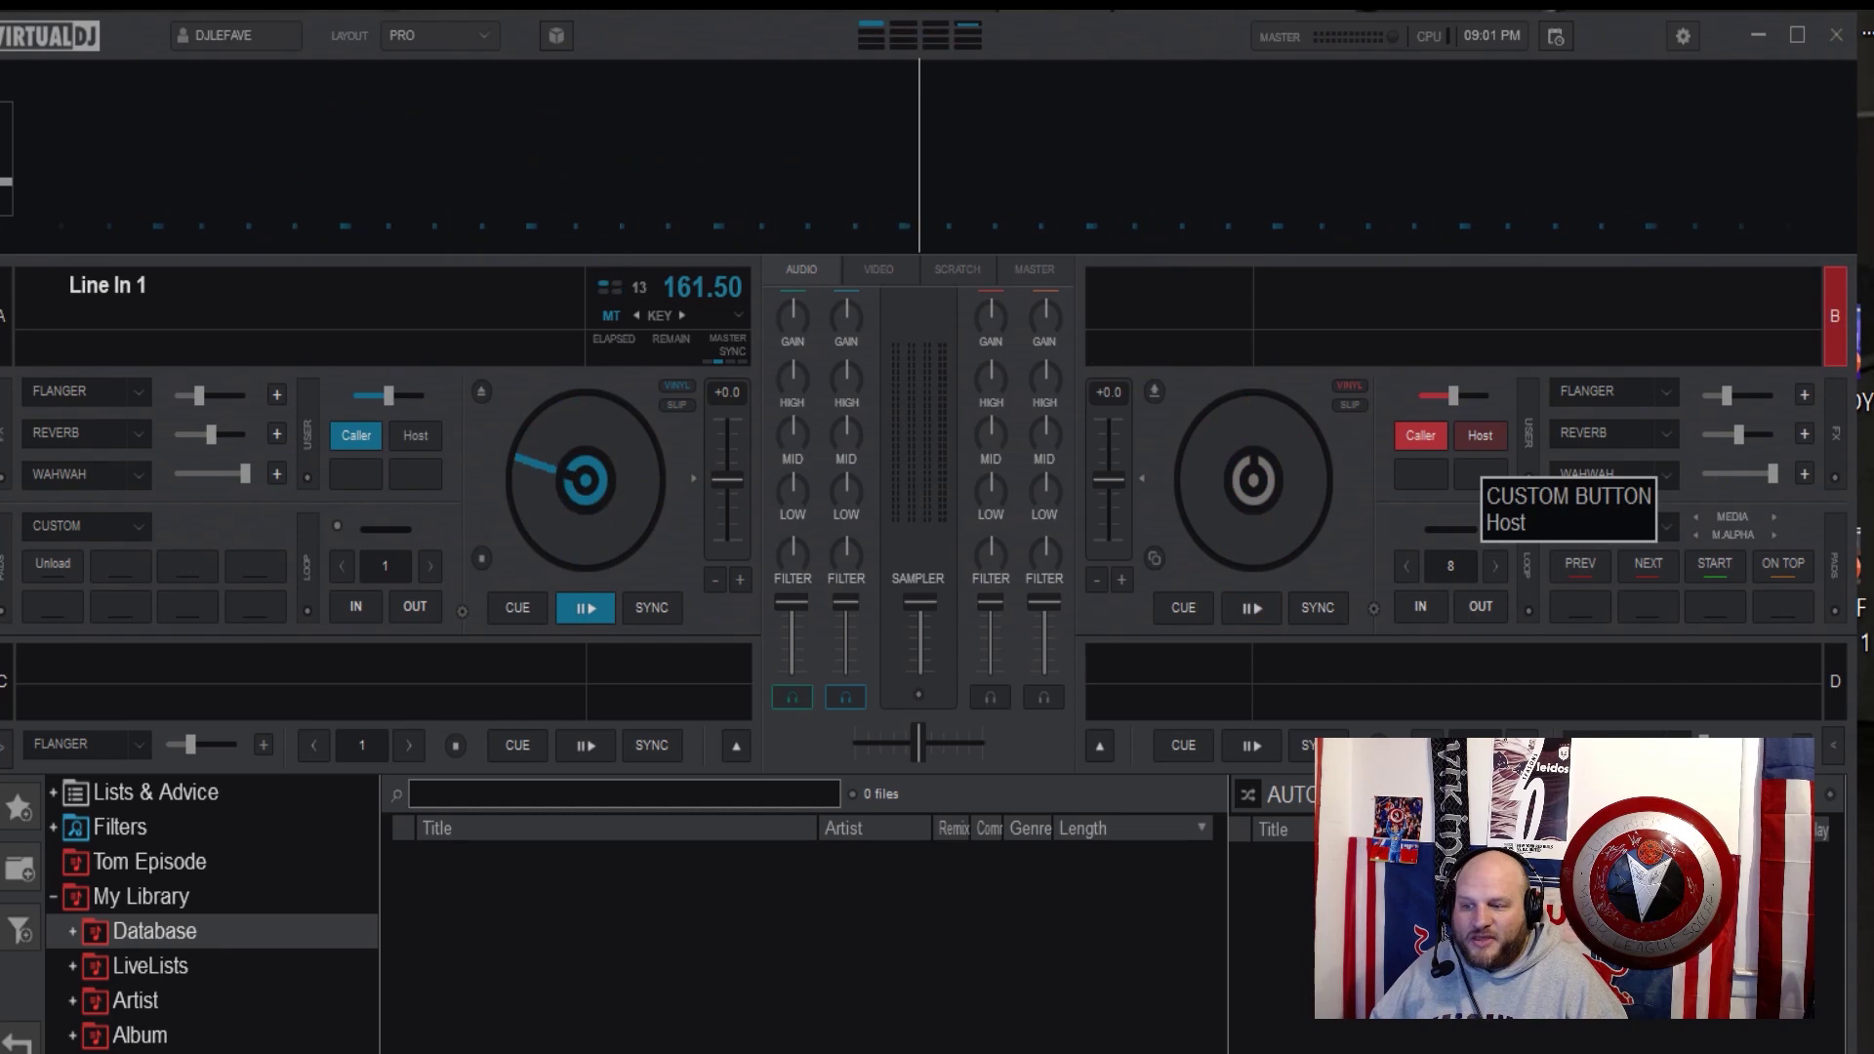
{"action": "left_click", "coordinate": [1479, 436]}
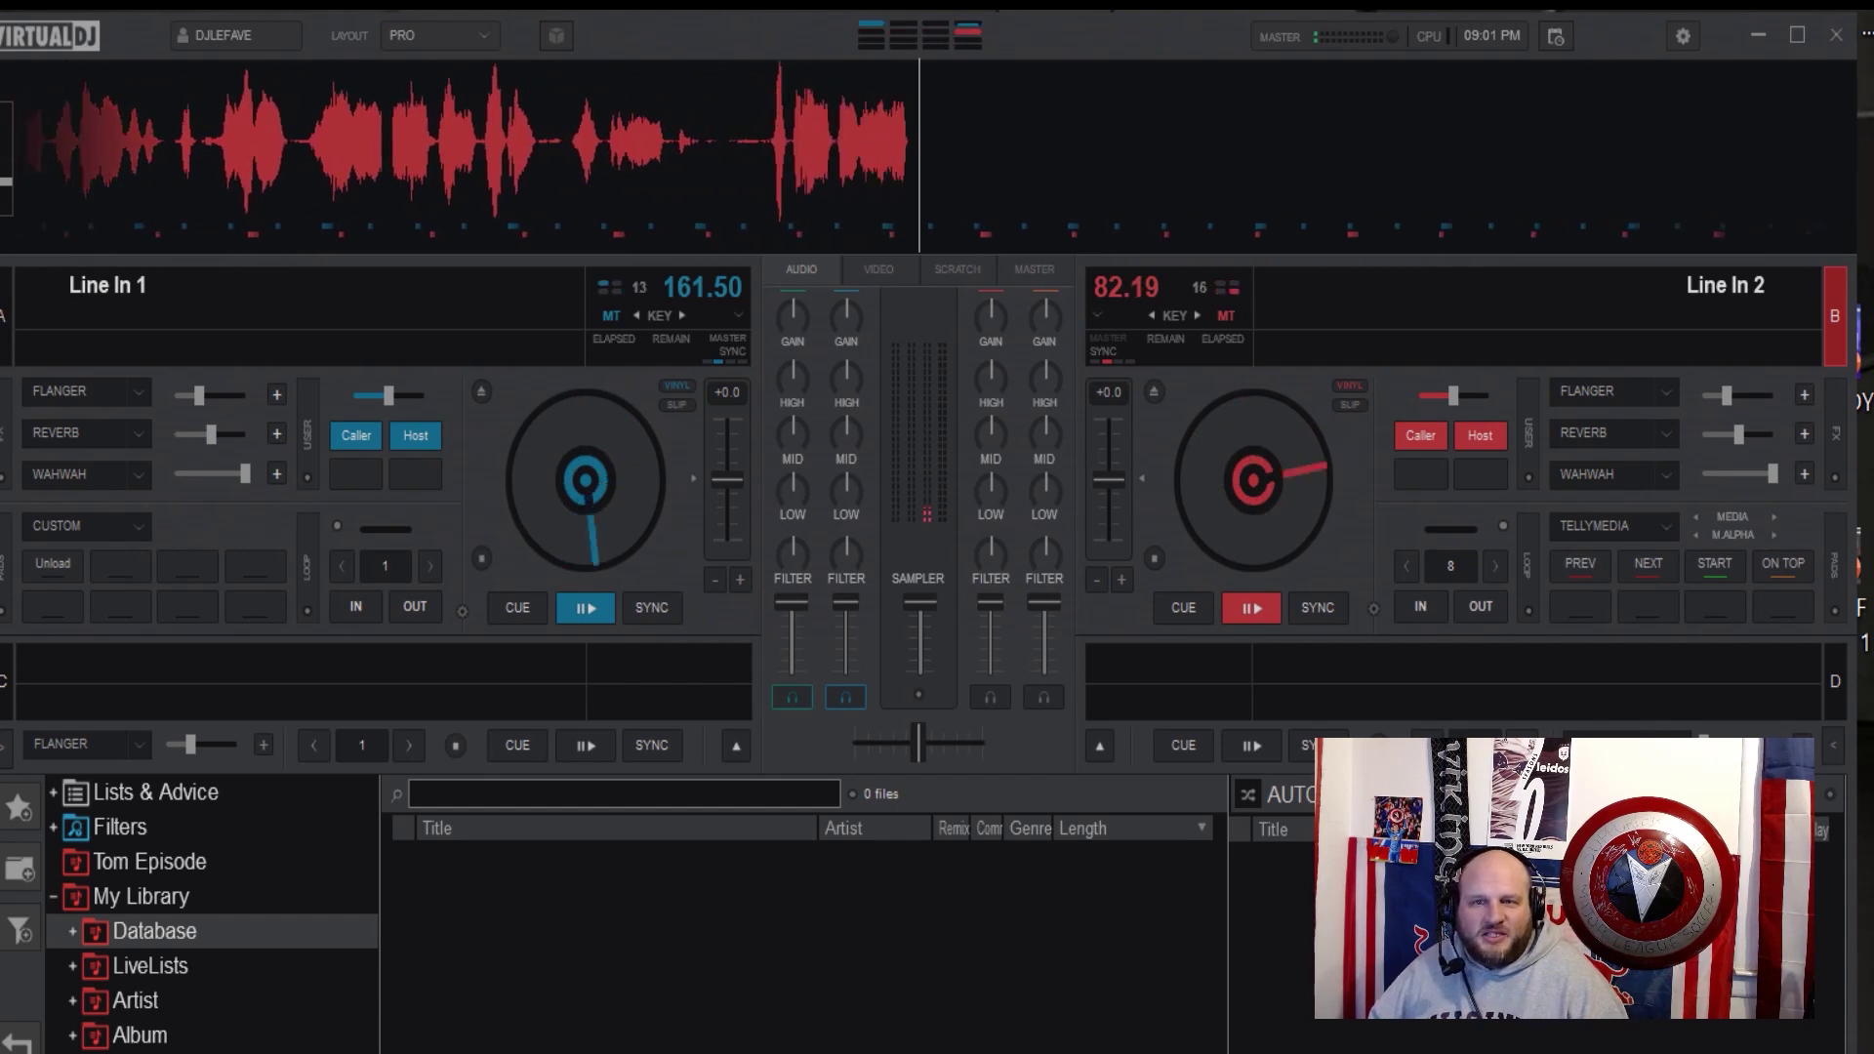
Show the video mixer and browse the video source and master effects lists without changes.
{"action": "left_click", "coordinate": [879, 270]}
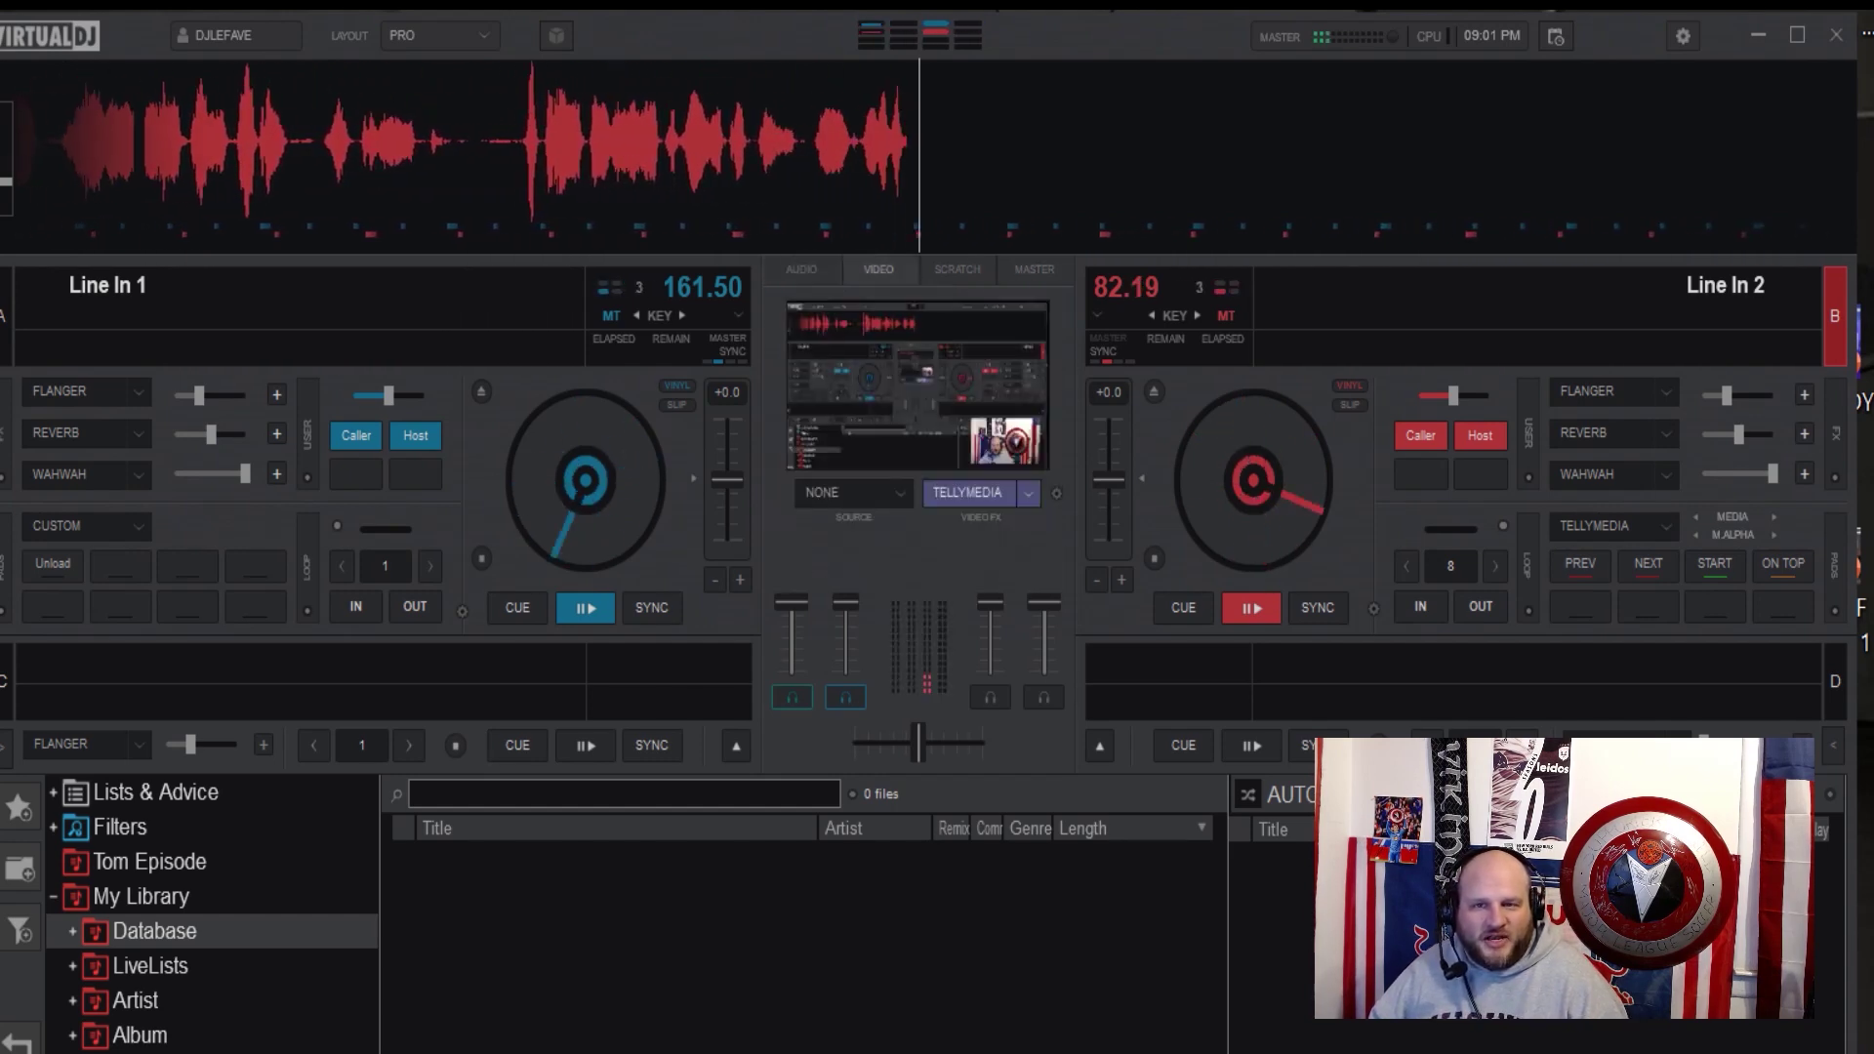
{"action": "left_click", "coordinate": [900, 494]}
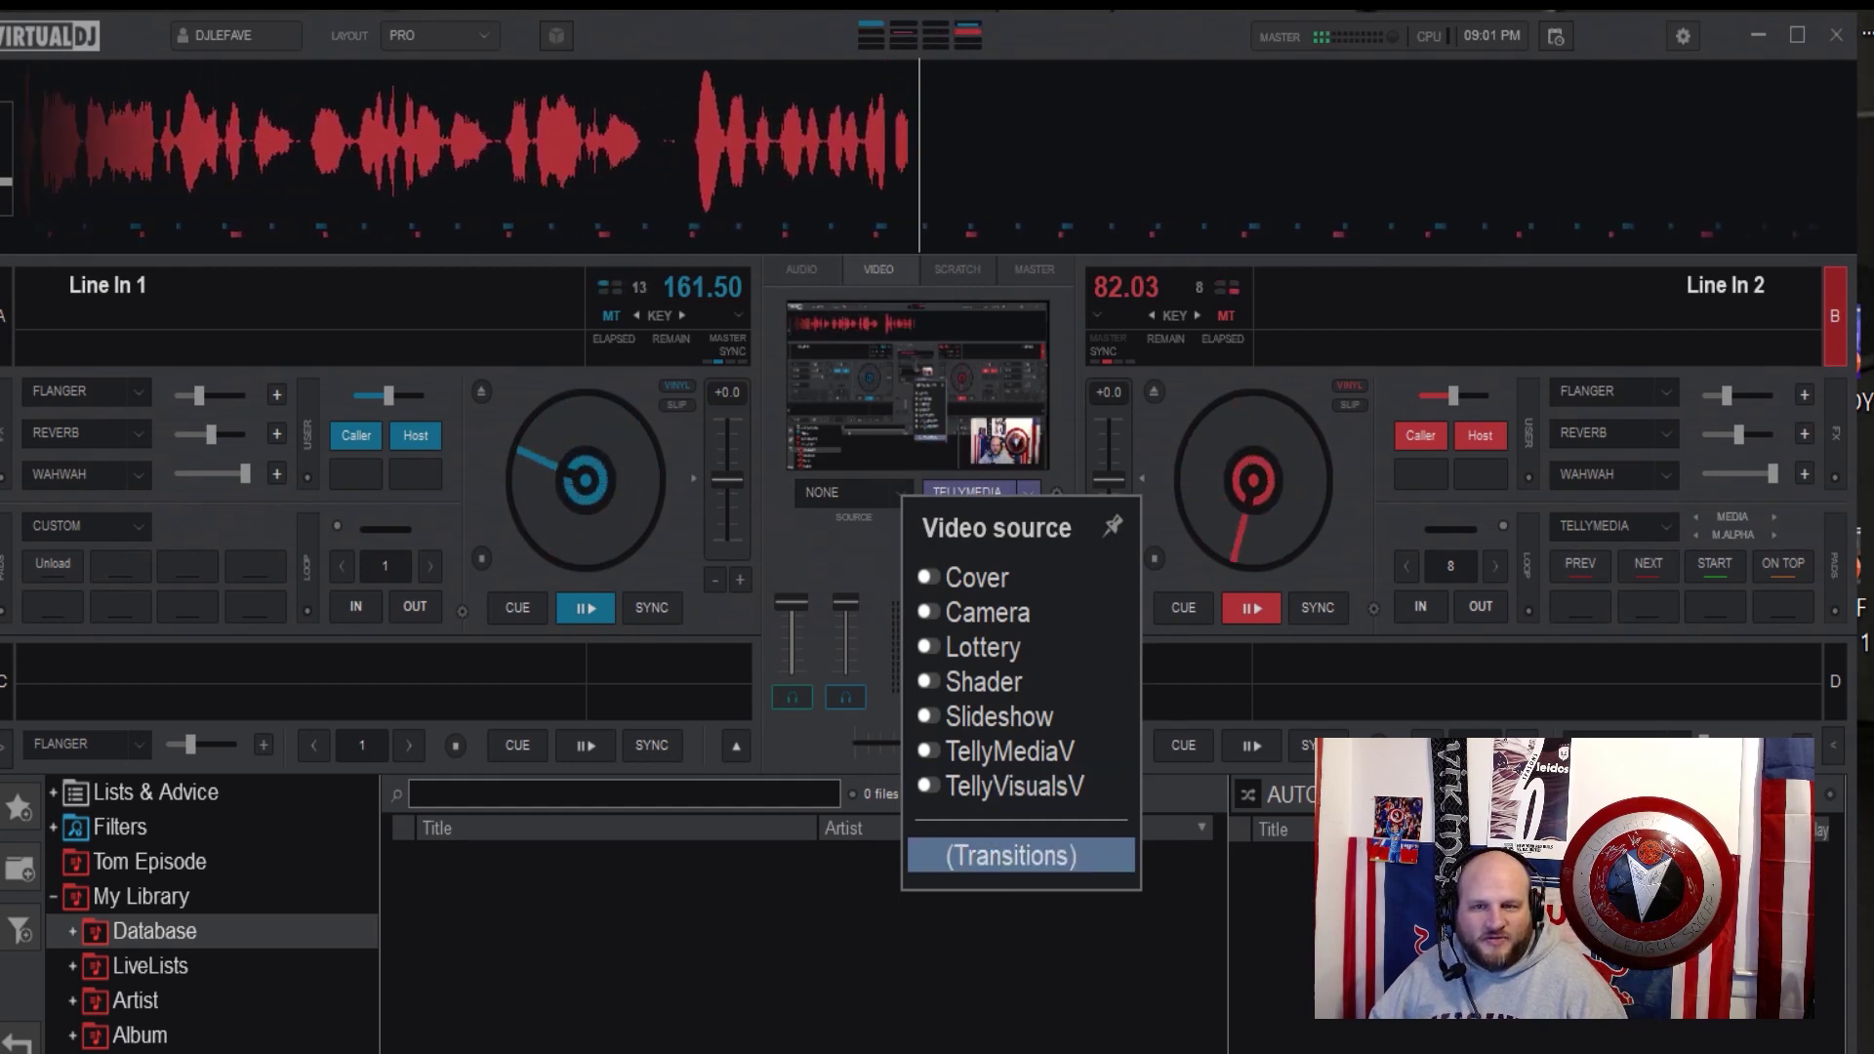
{"action": "left_click", "coordinate": [988, 613]}
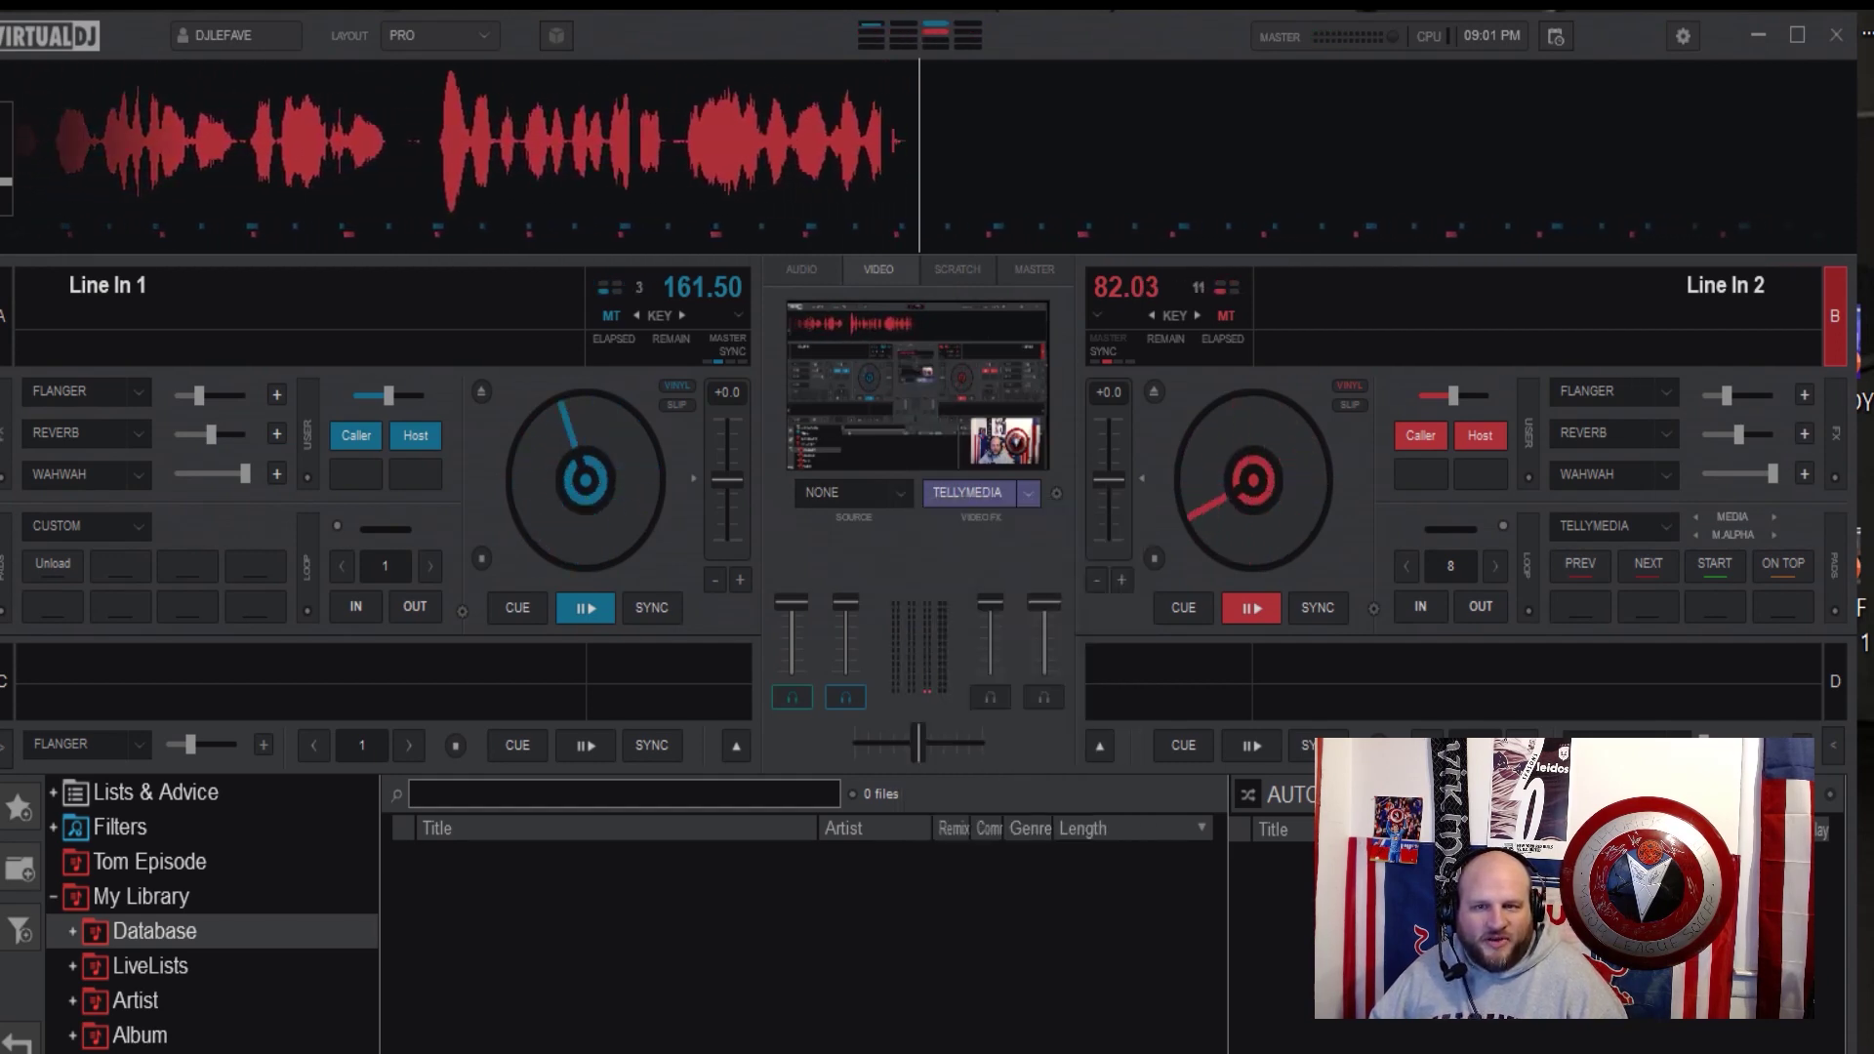
{"action": "left_click", "coordinate": [1028, 493]}
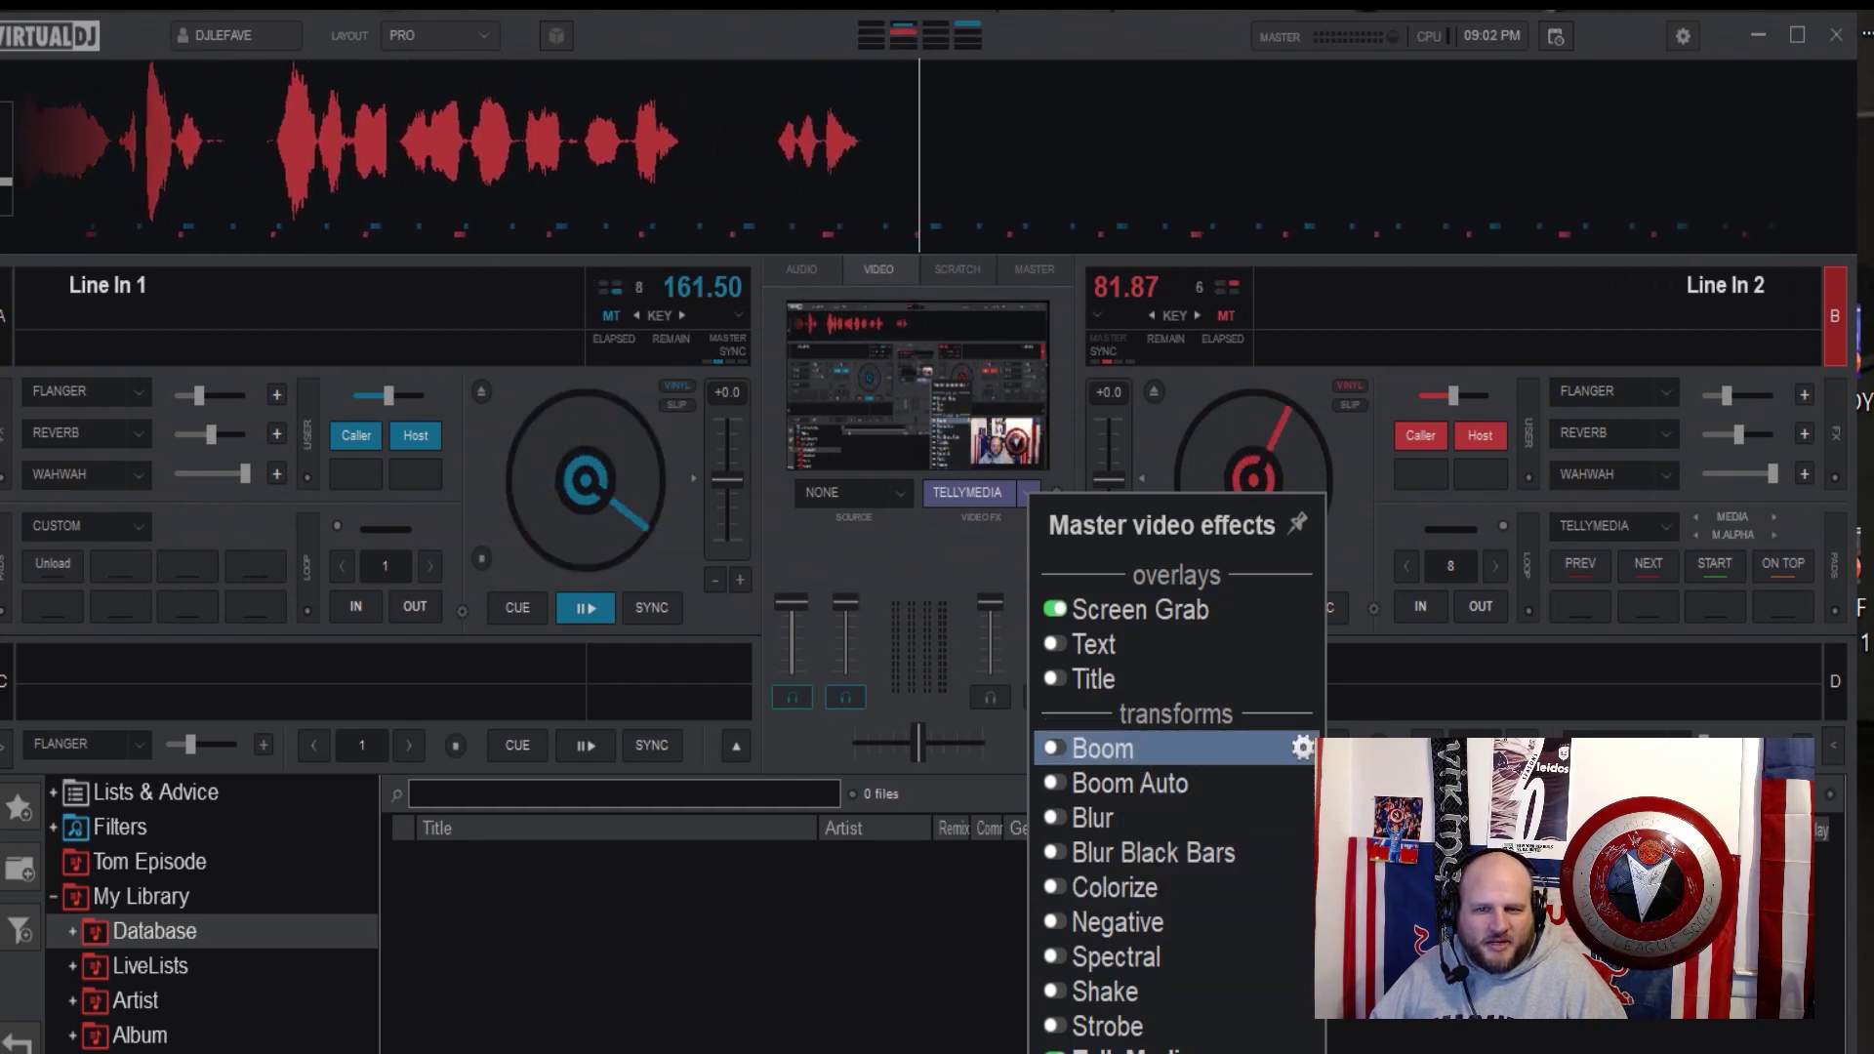
{"action": "left_click", "coordinate": [961, 562]}
Set the video source to Transitions and enable the Shader visualizer on the master video.
{"action": "left_click", "coordinate": [900, 493]}
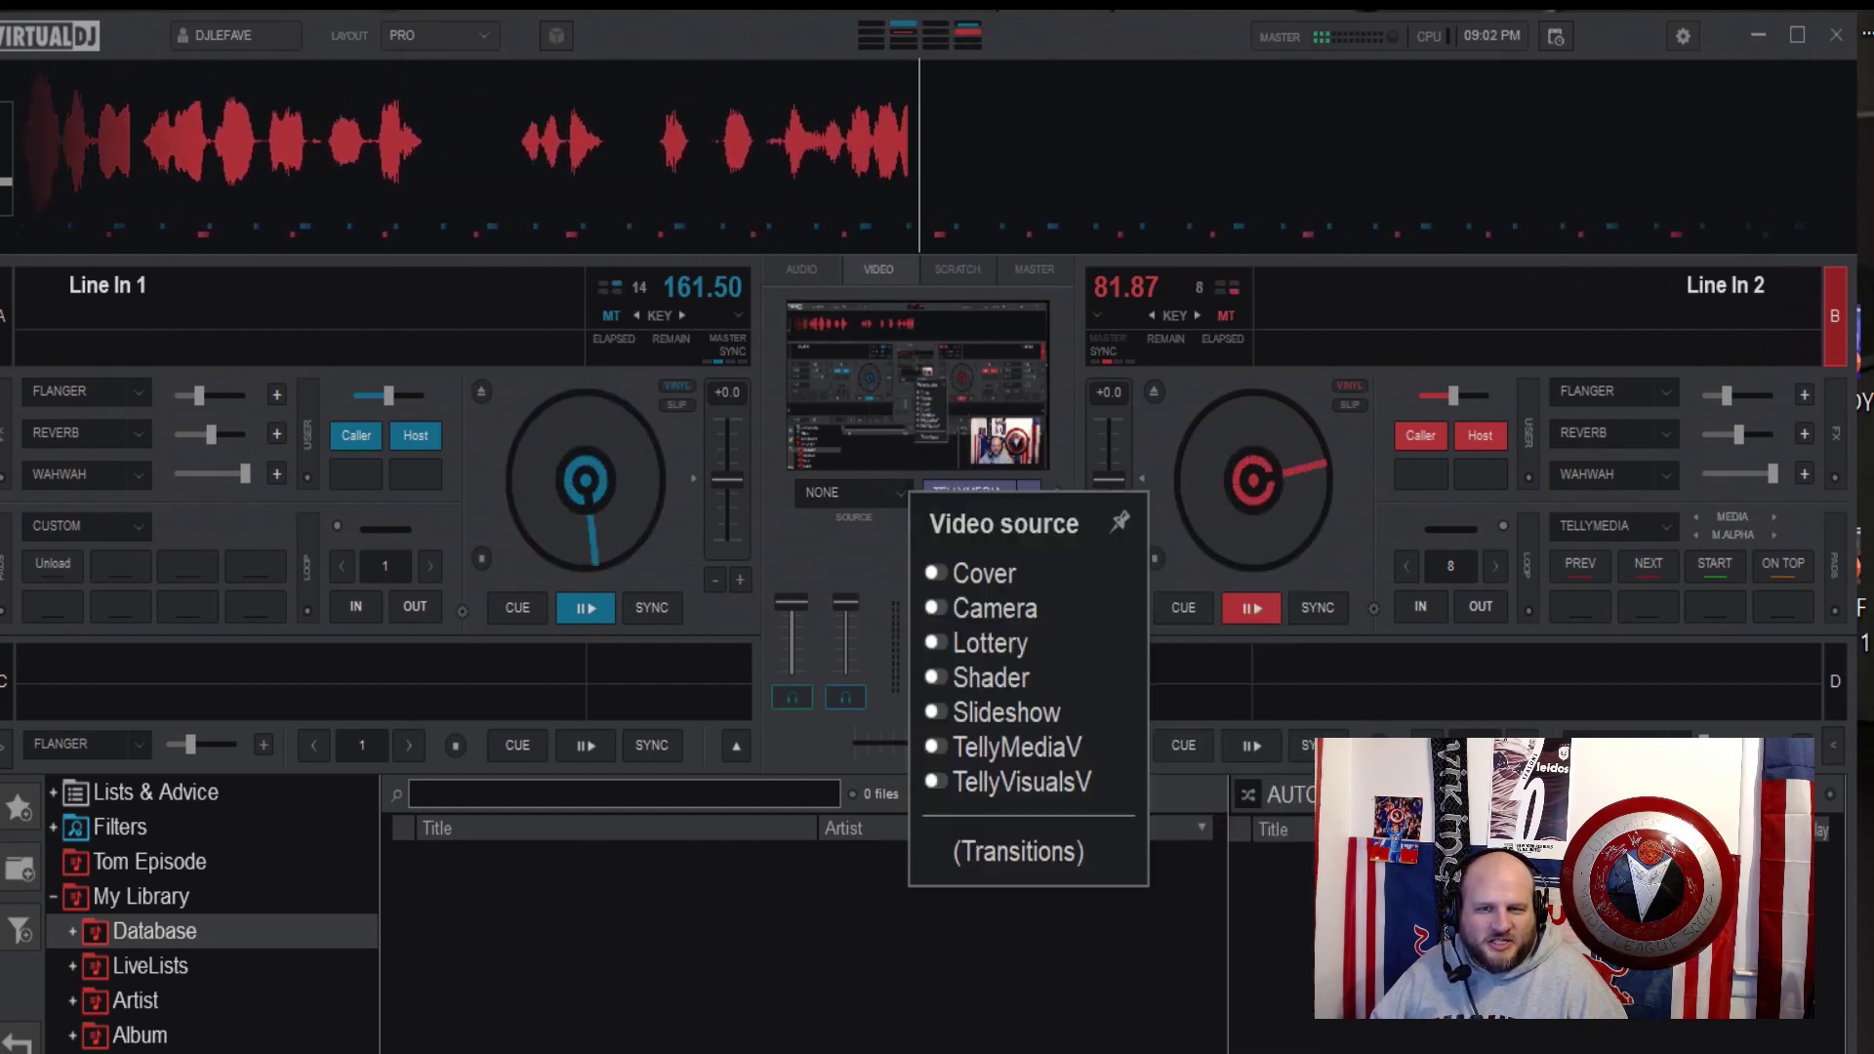
{"action": "left_click", "coordinate": [1017, 850]}
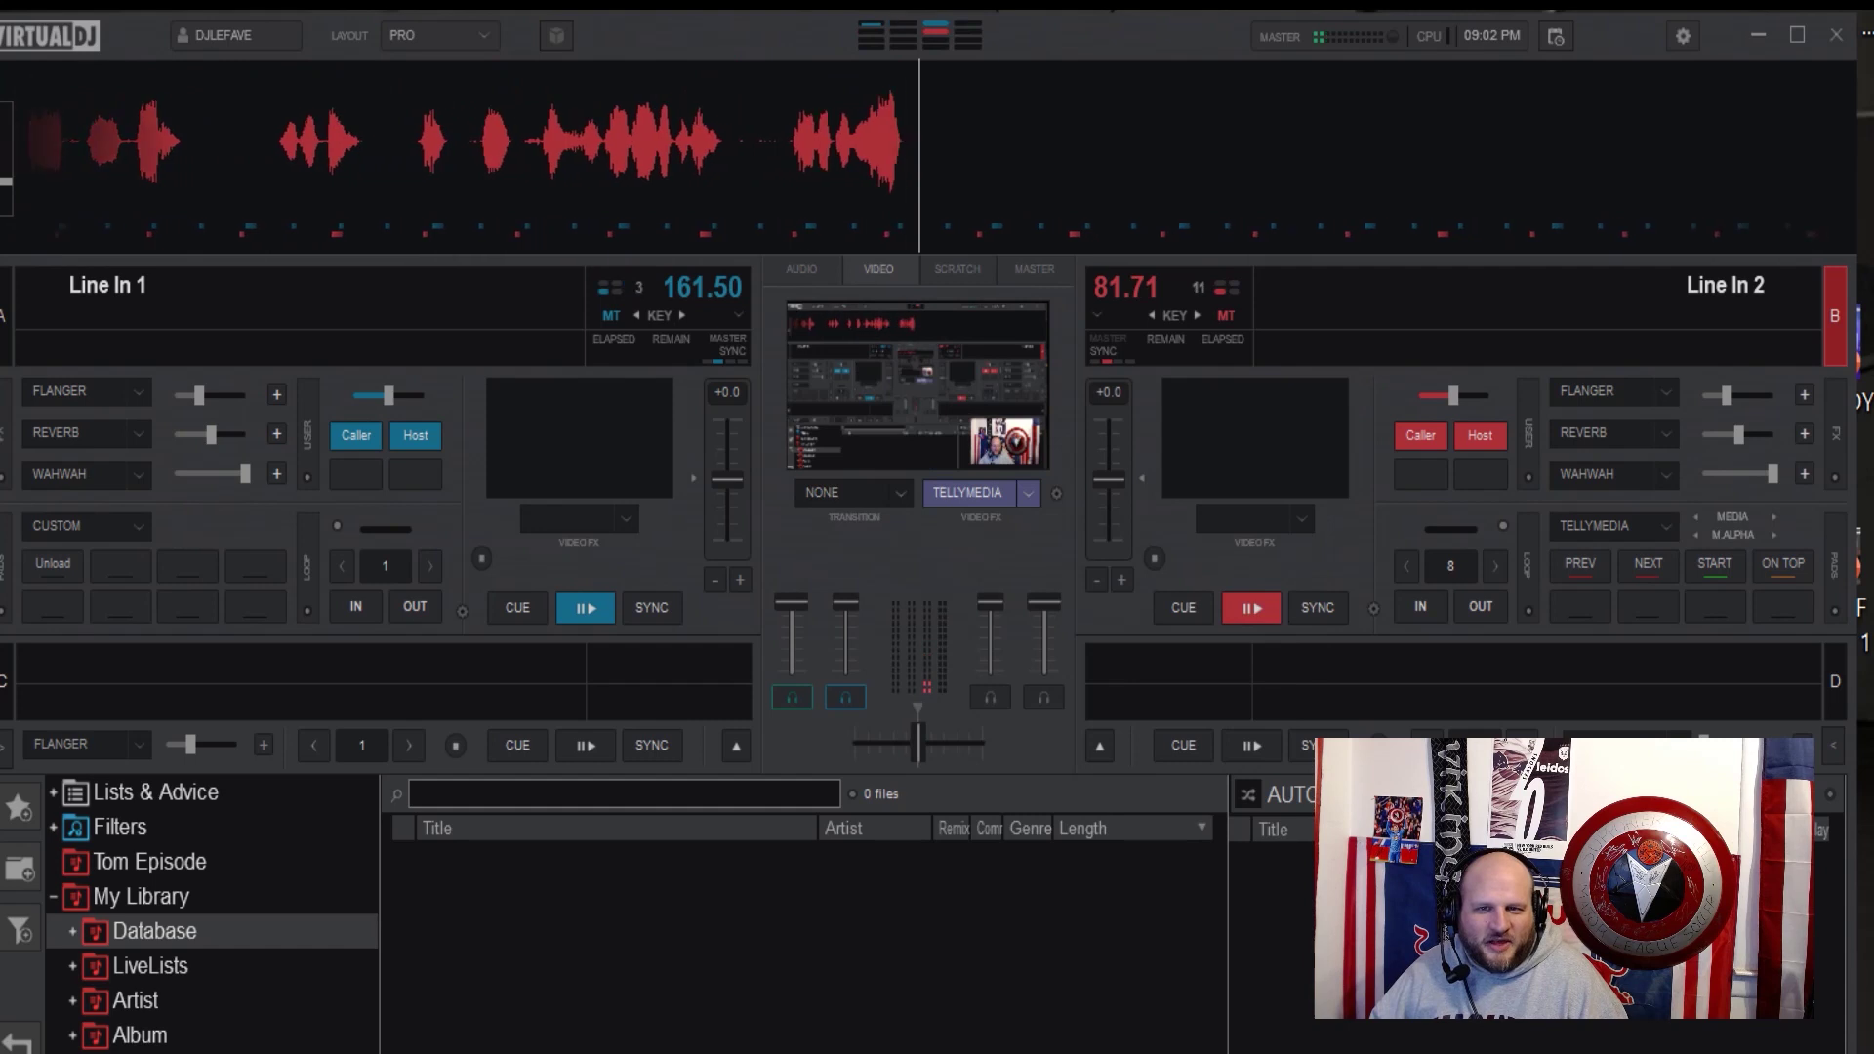
{"action": "left_click", "coordinate": [1028, 493]}
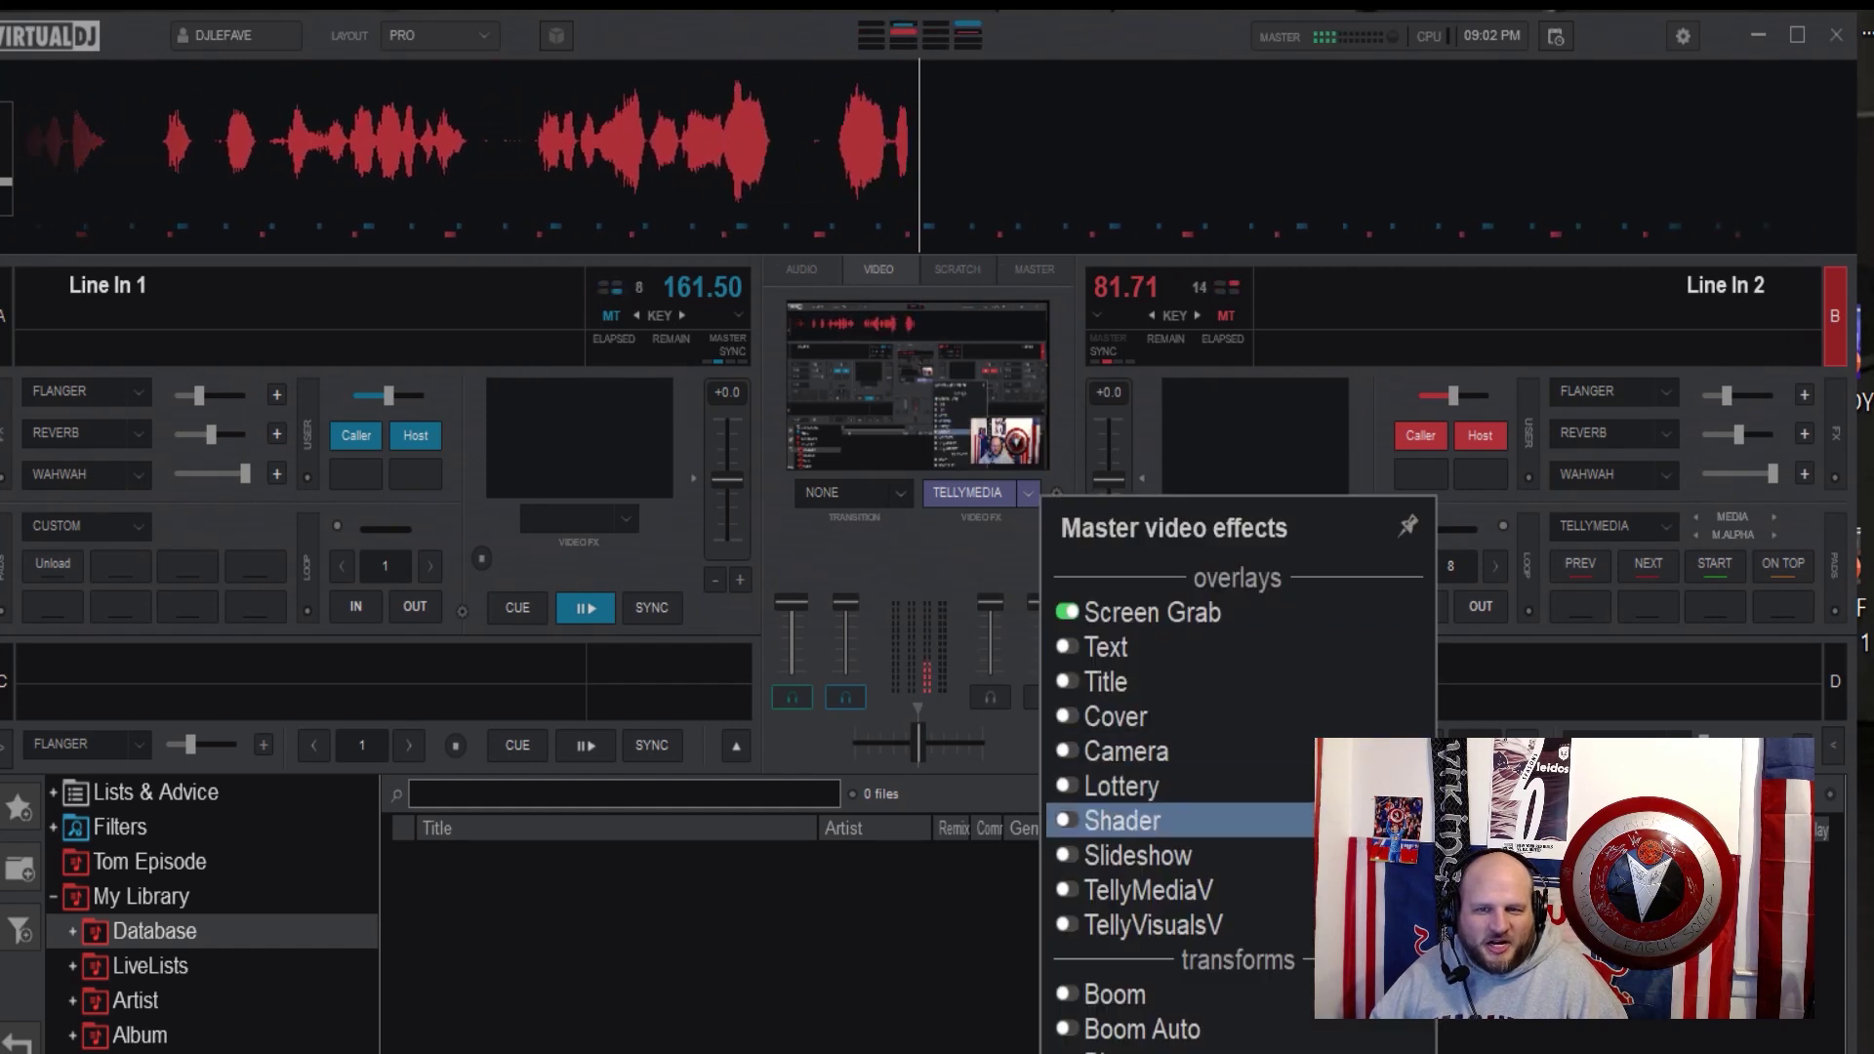
{"action": "left_click", "coordinate": [1123, 820]}
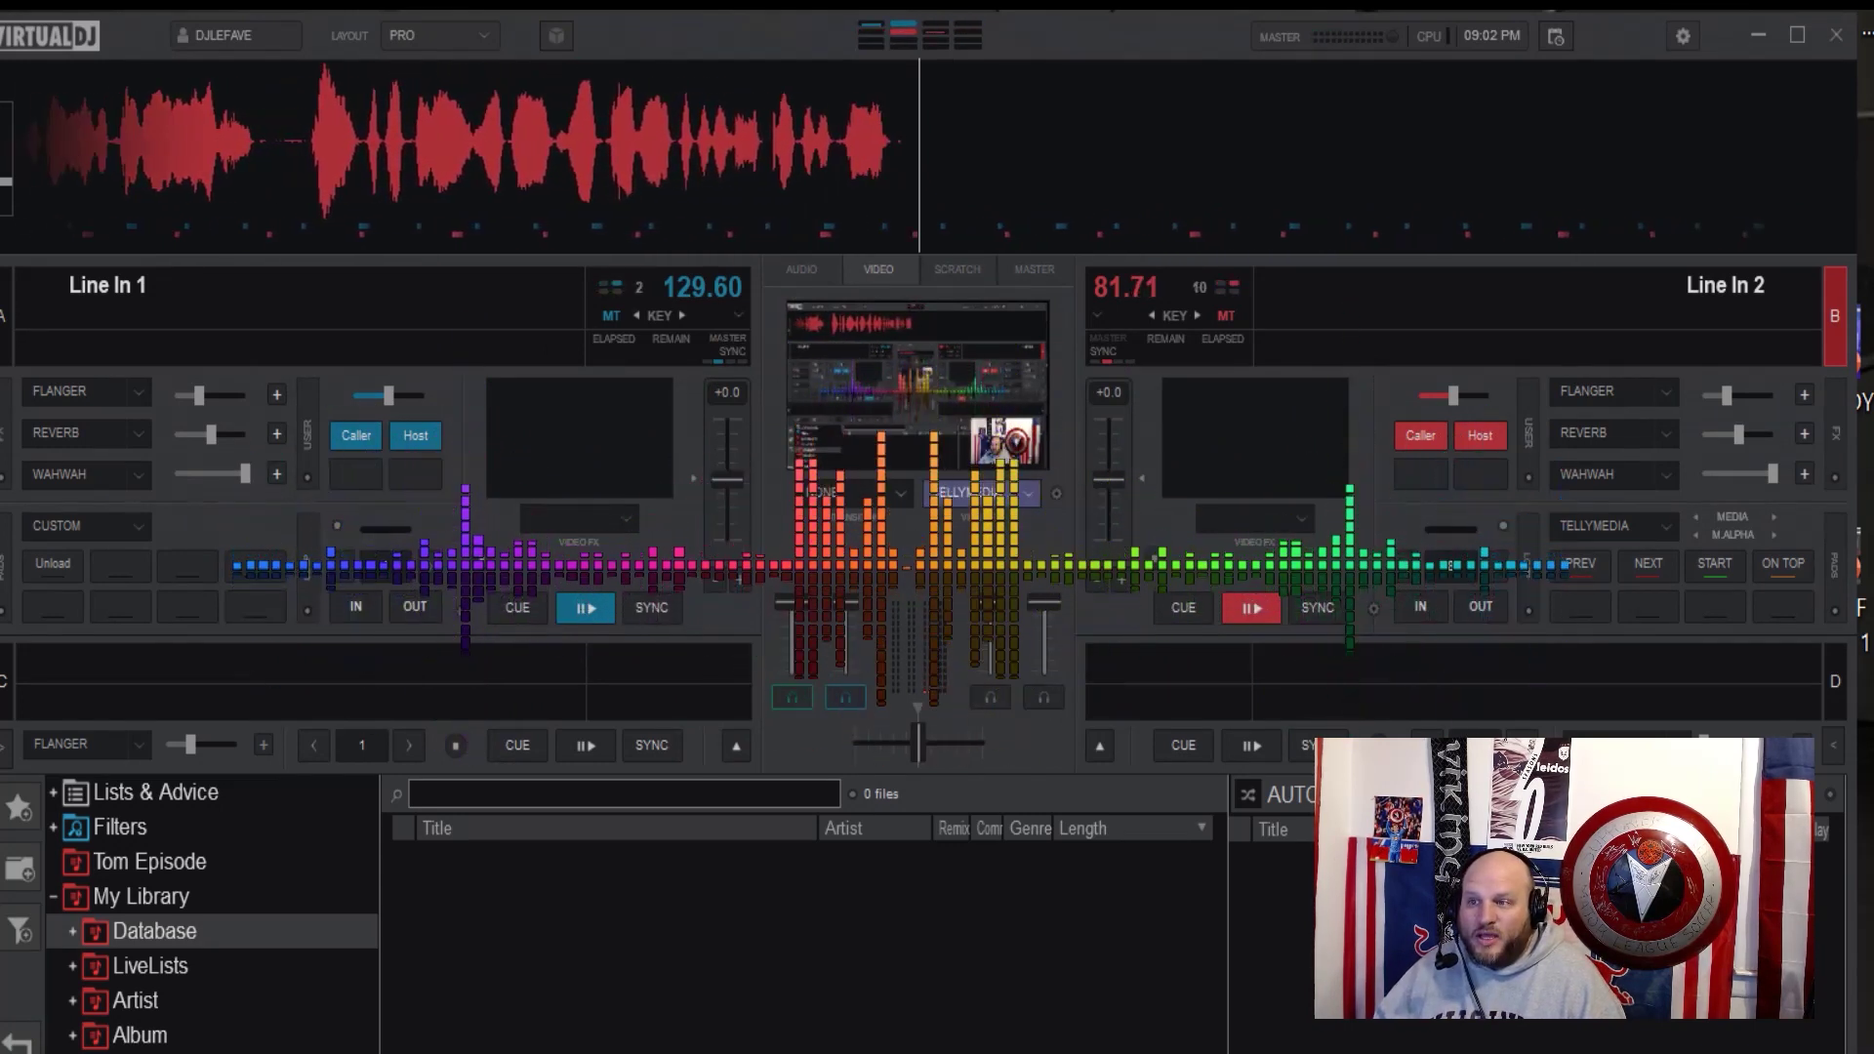
Drag the Audacity window into view in front of VirtualDJ.
{"action": "left_click_drag", "start_coordinate": [1873, 96], "coordinate": [892, 5]}
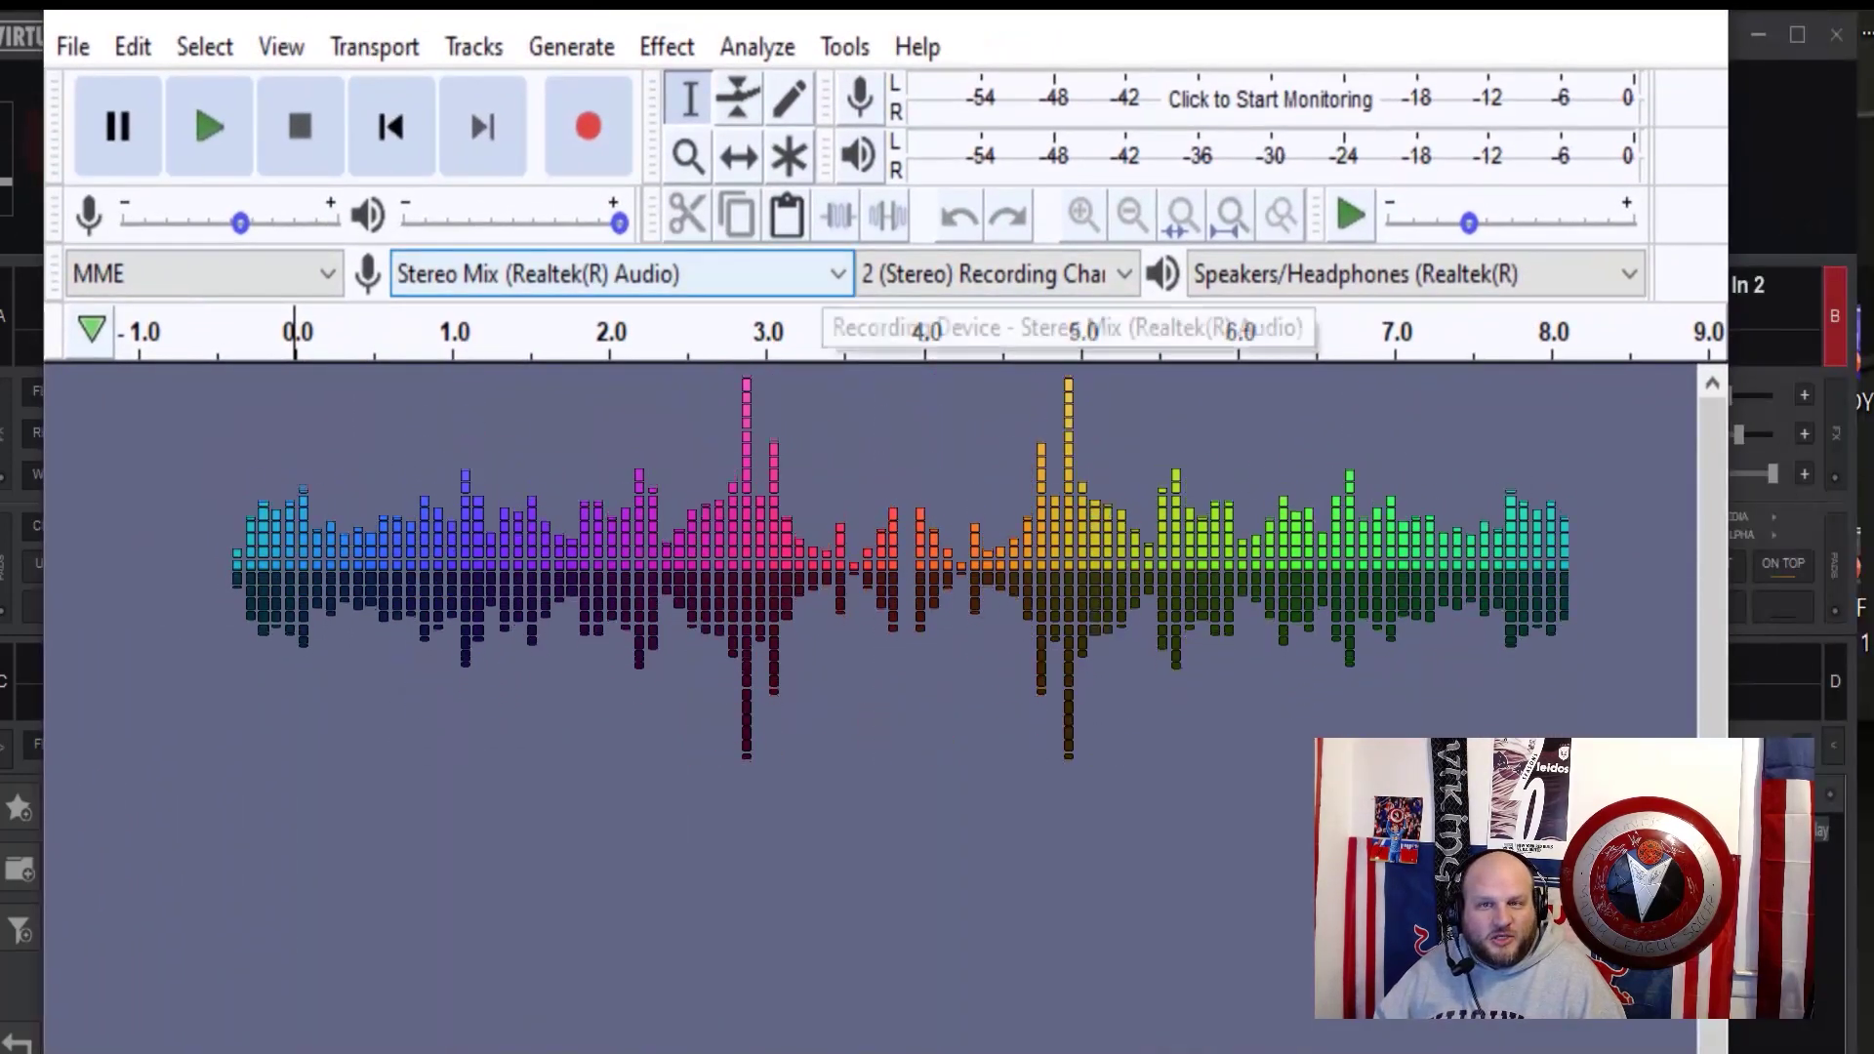
Make a test recording from CABLE-D Output, then close Audacity without saving it.
{"action": "left_click", "coordinate": [830, 274]}
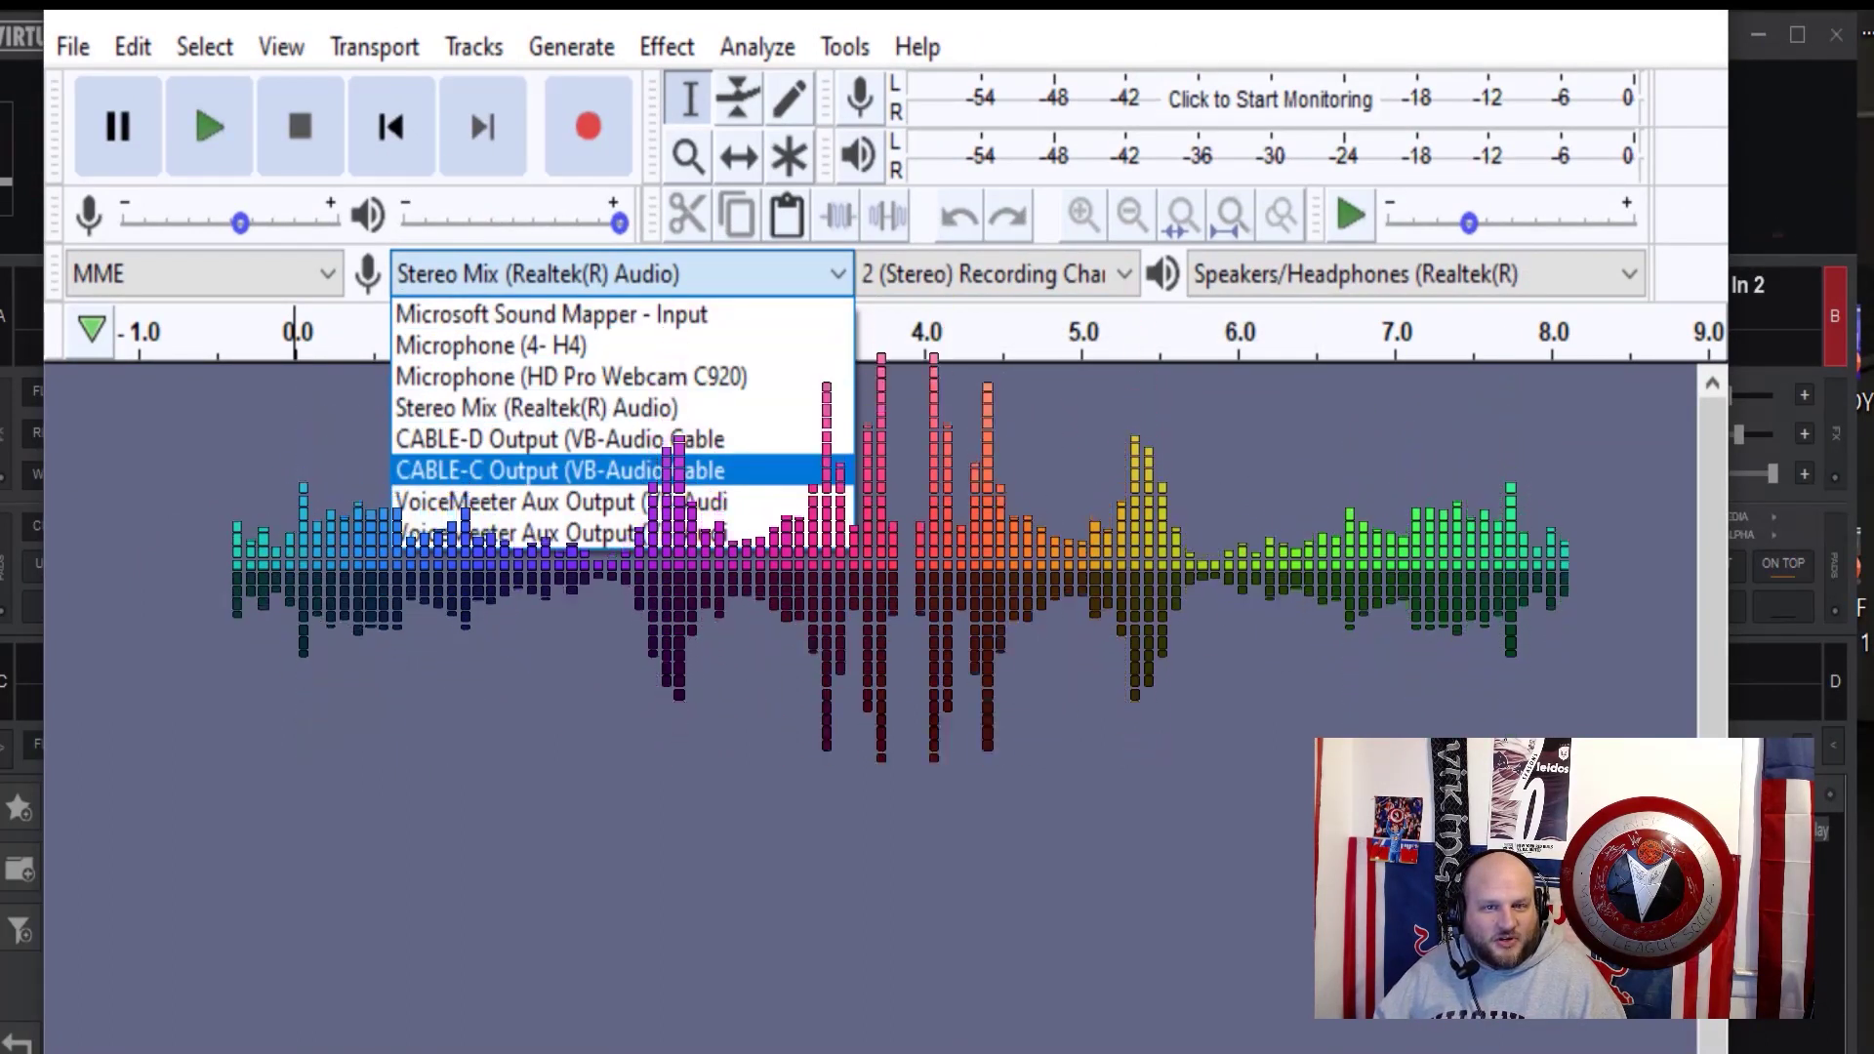
{"action": "left_click", "coordinate": [623, 439]}
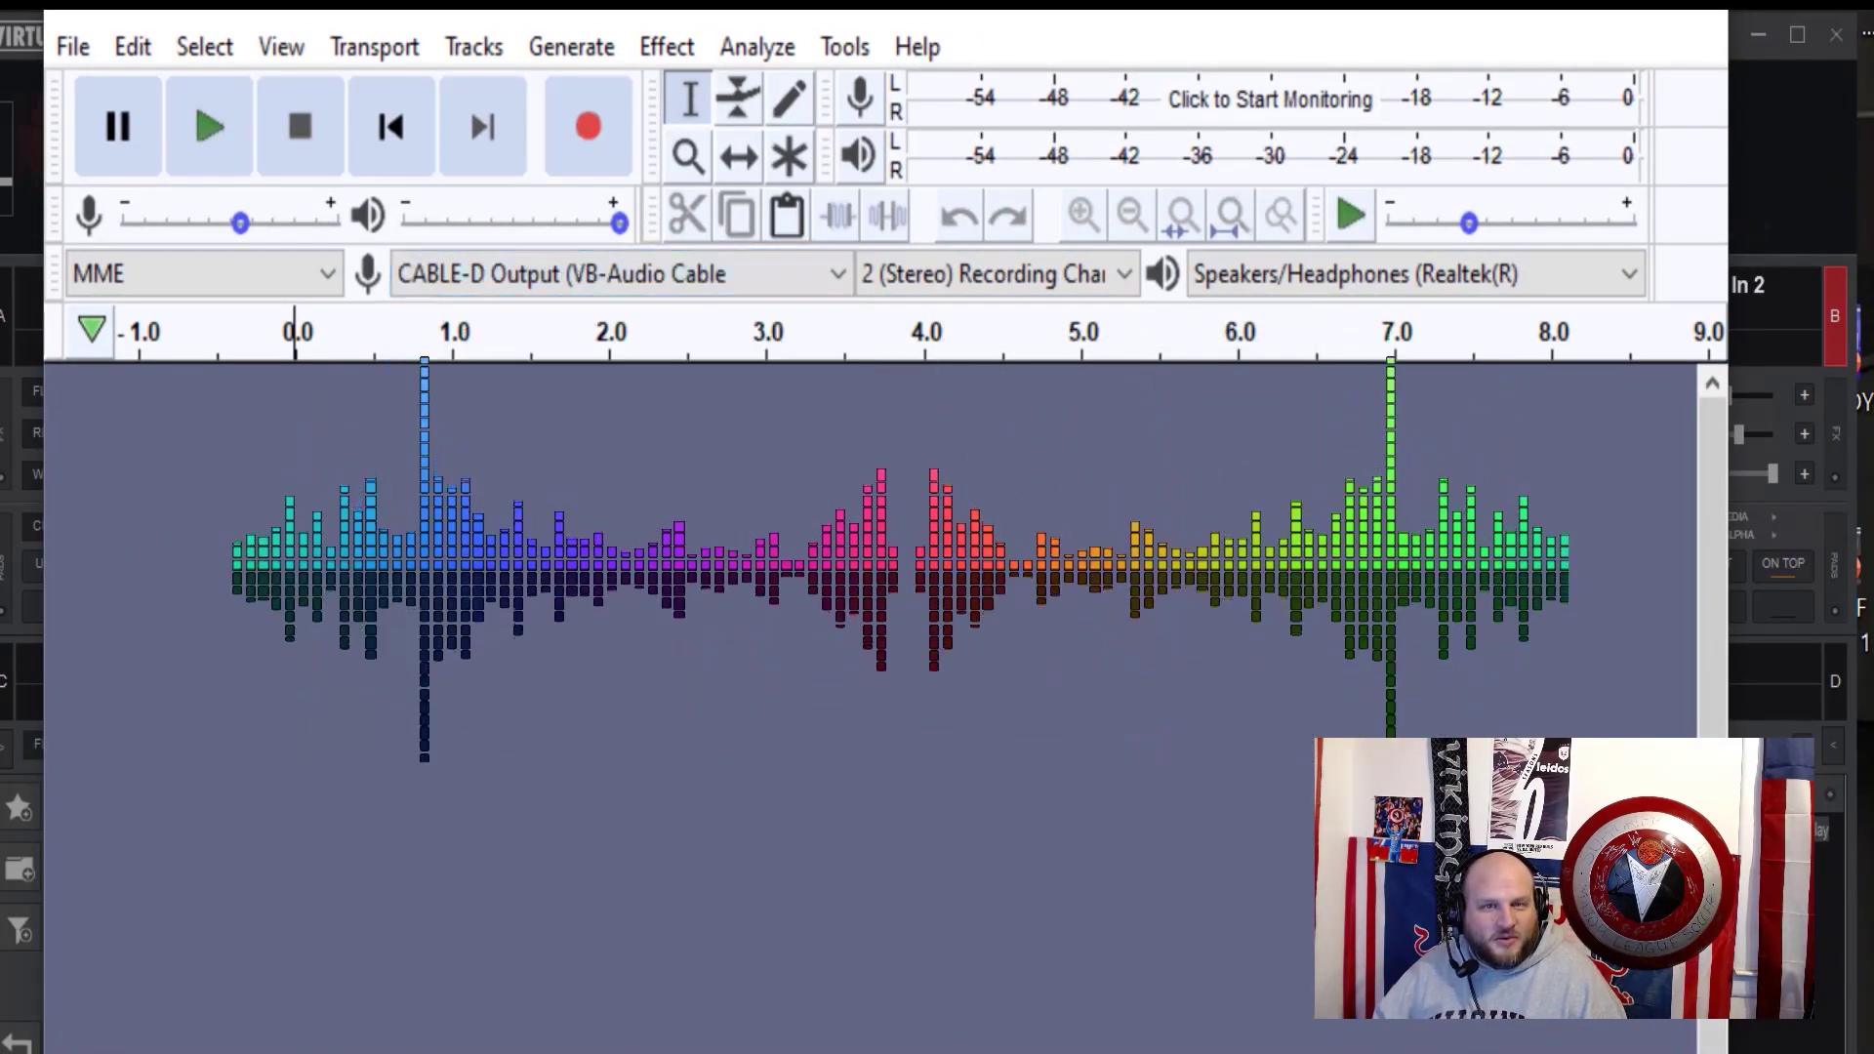
{"action": "left_click", "coordinate": [589, 126]}
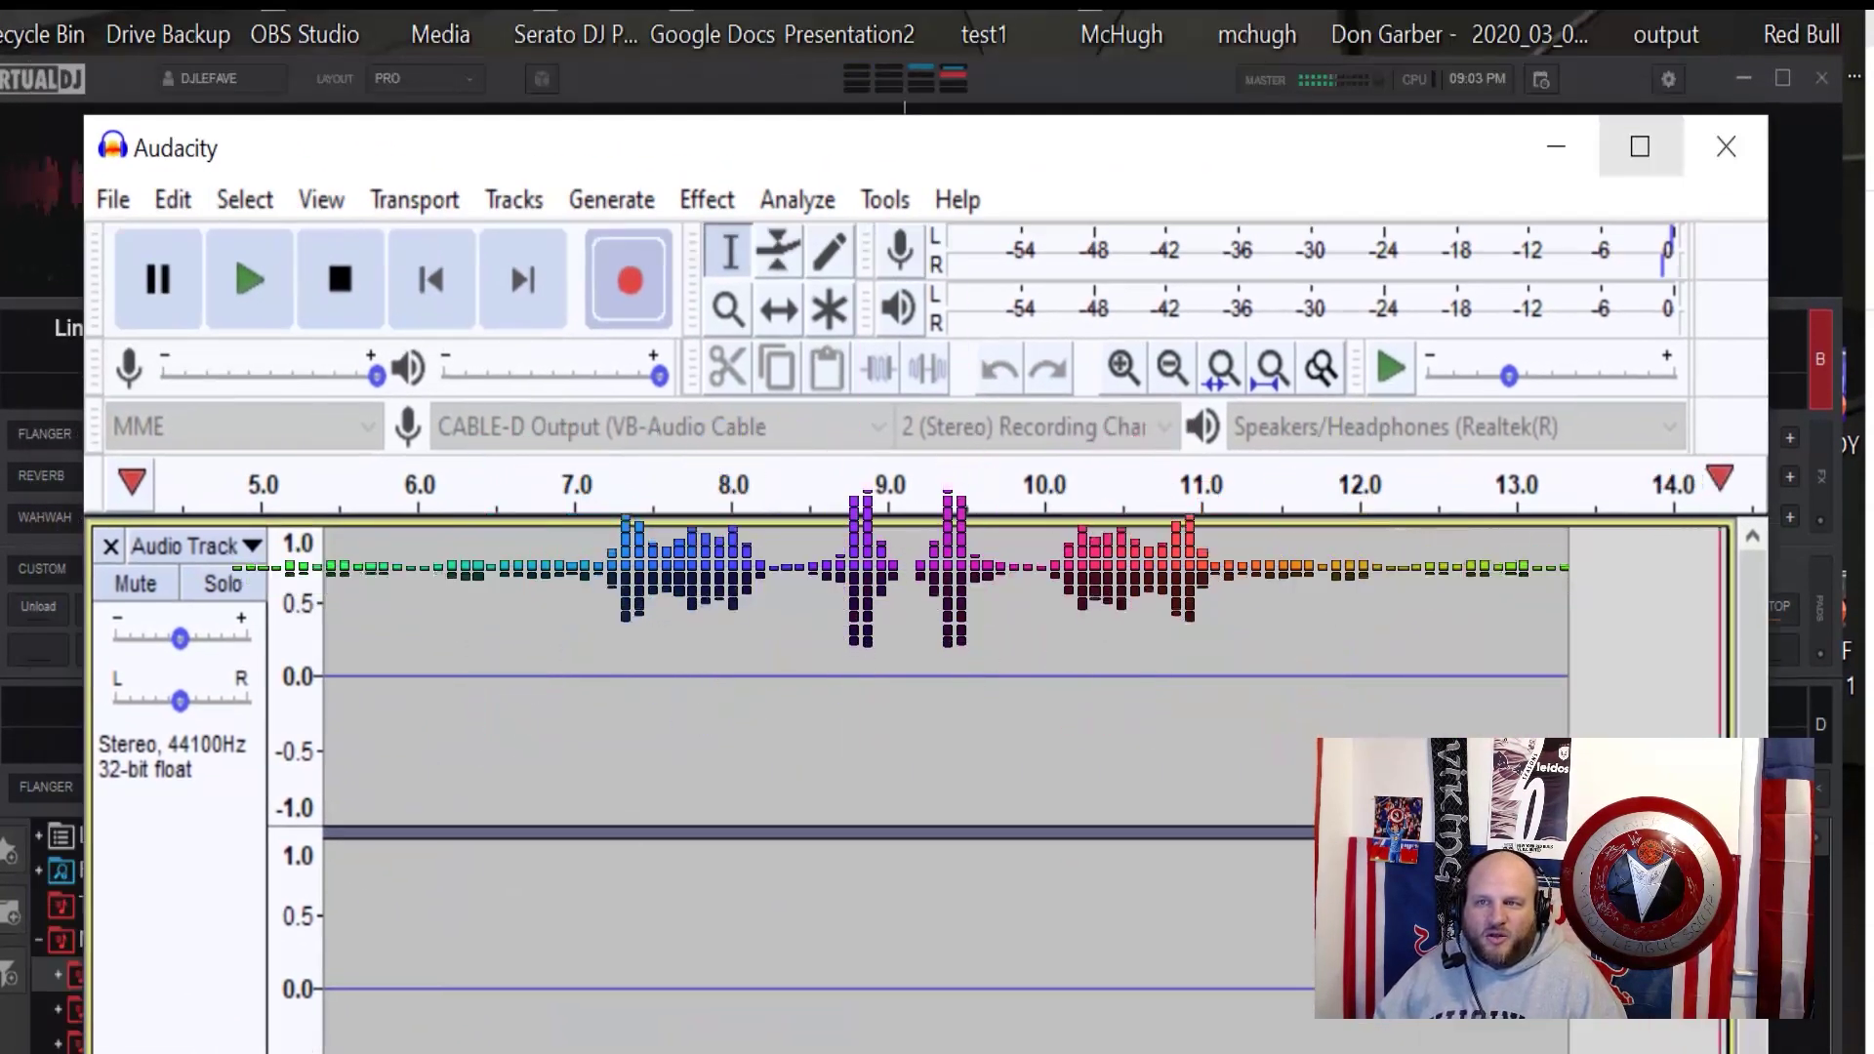
{"action": "left_click", "coordinate": [1673, 51]}
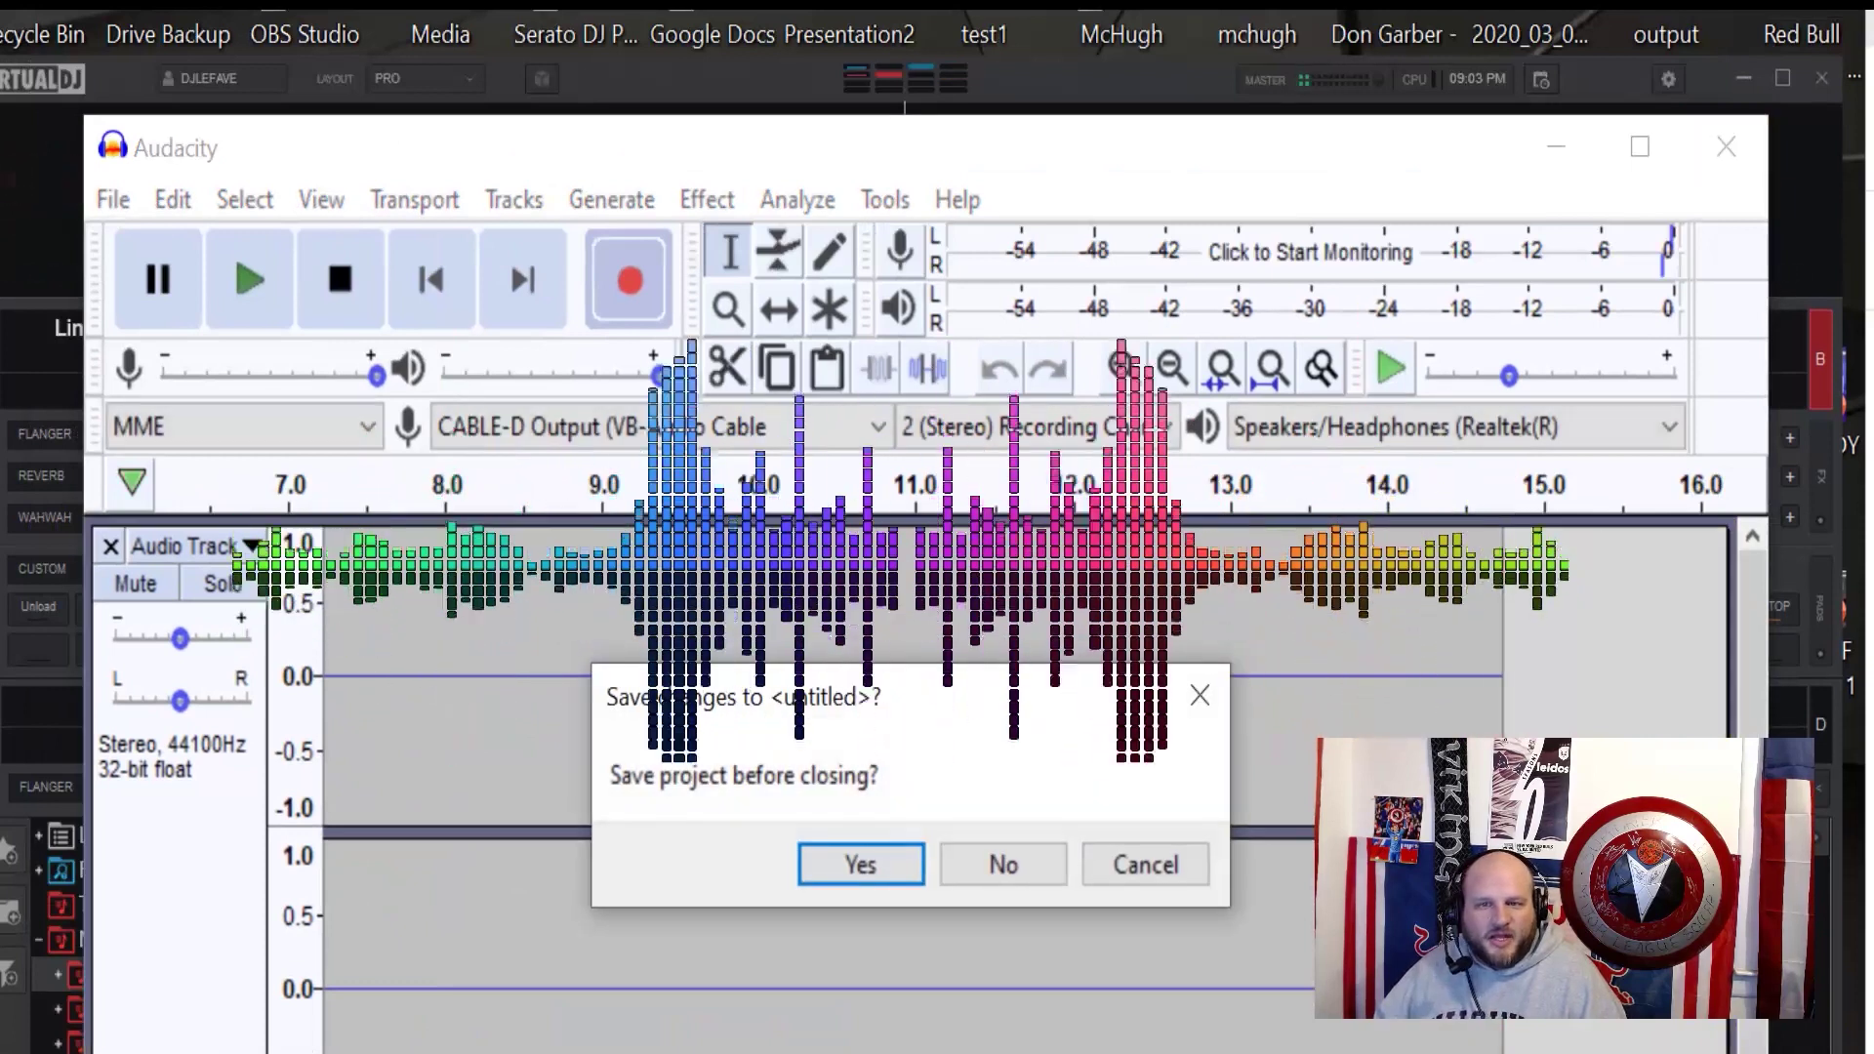
{"action": "left_click", "coordinate": [998, 861]}
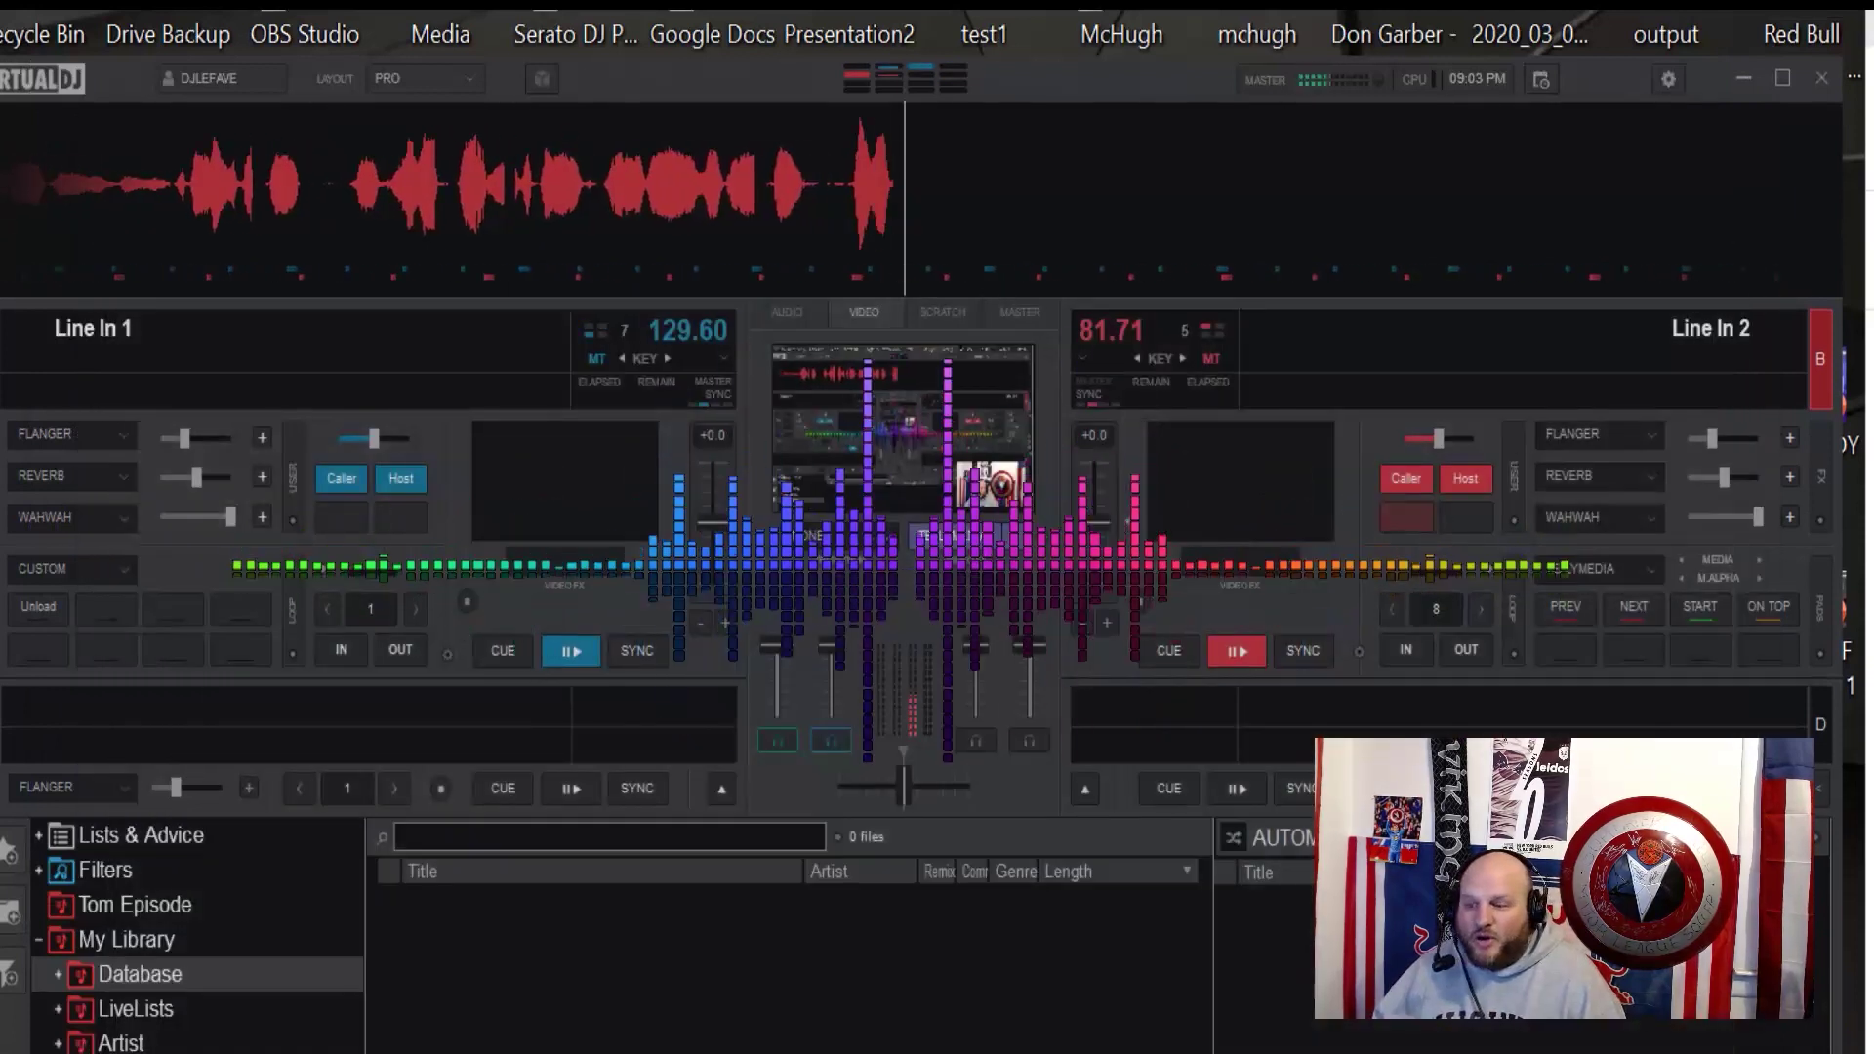